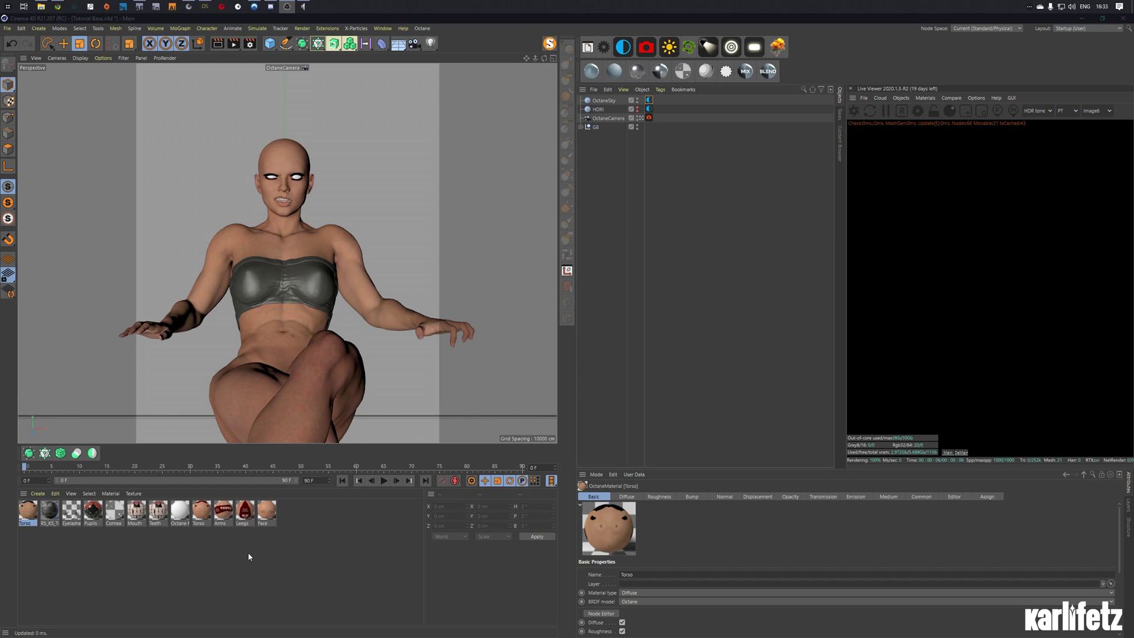
Step: Change the Torso material's type to Universal
{"action": "left_click", "coordinate": [24, 515]}
{"action": "left_click", "coordinate": [37, 545]}
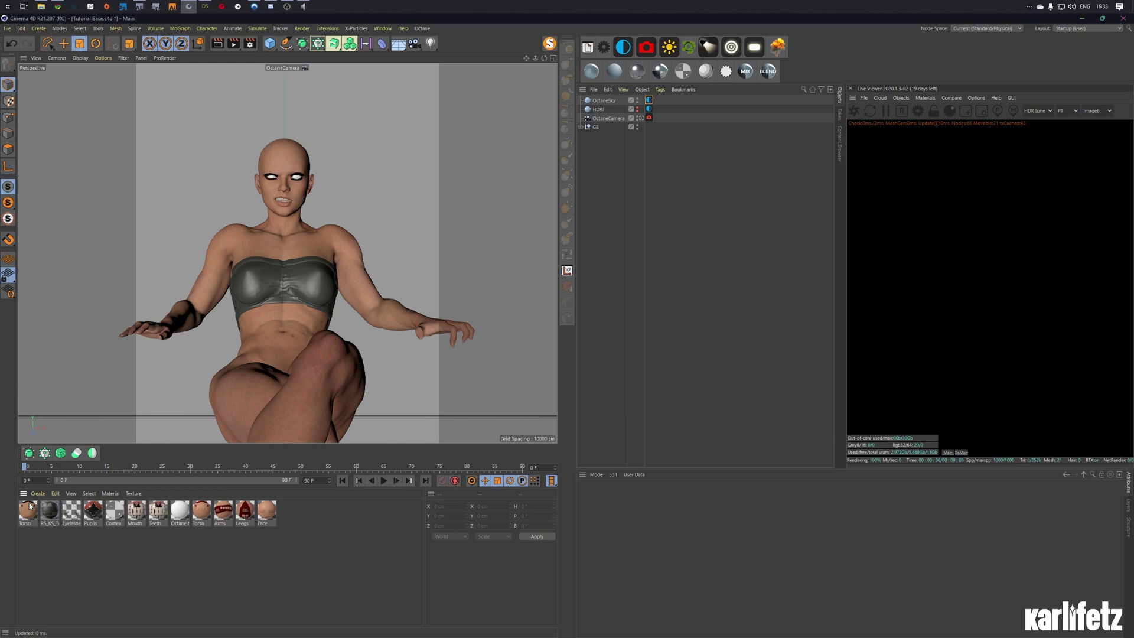
{"action": "left_click", "coordinate": [29, 506]}
{"action": "left_click", "coordinate": [630, 496]}
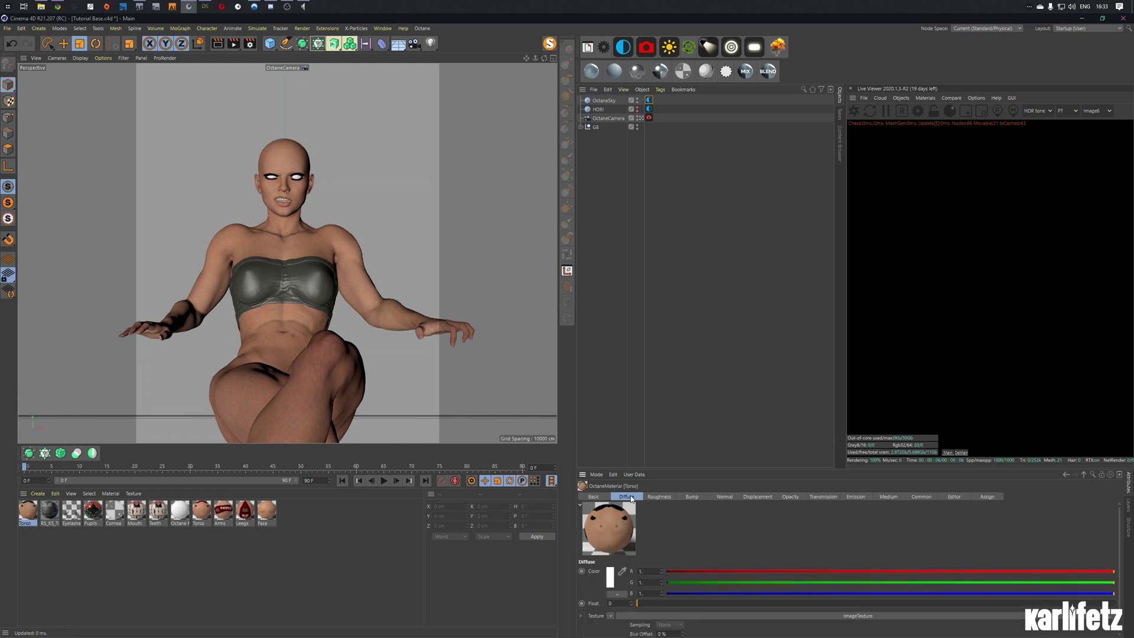
{"action": "left_click", "coordinate": [608, 497]}
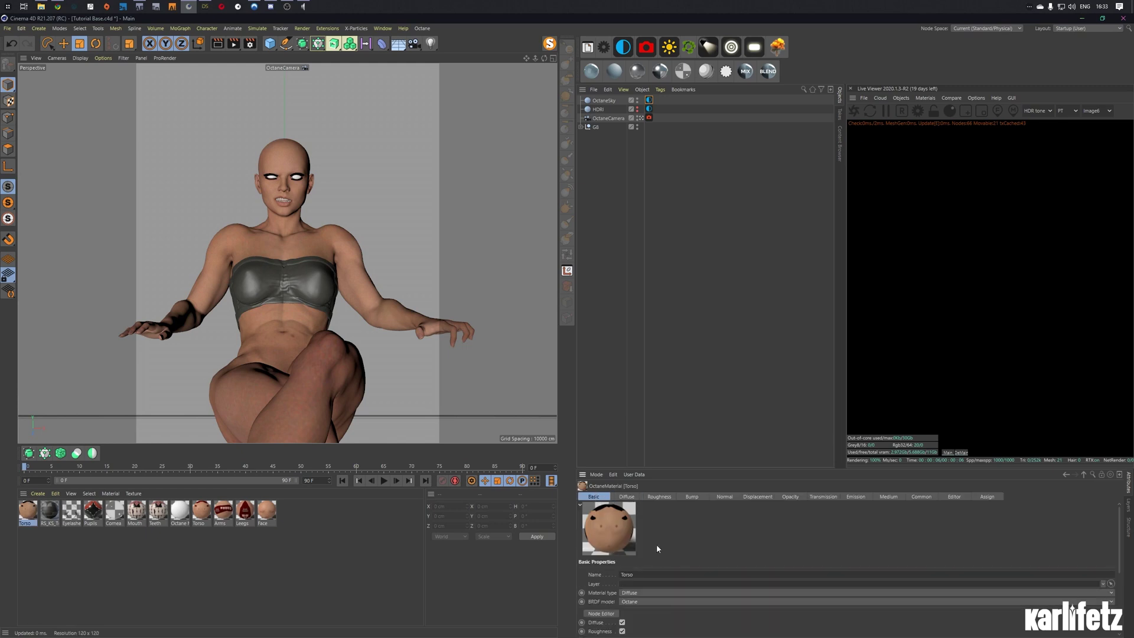
{"action": "left_click", "coordinate": [641, 592]}
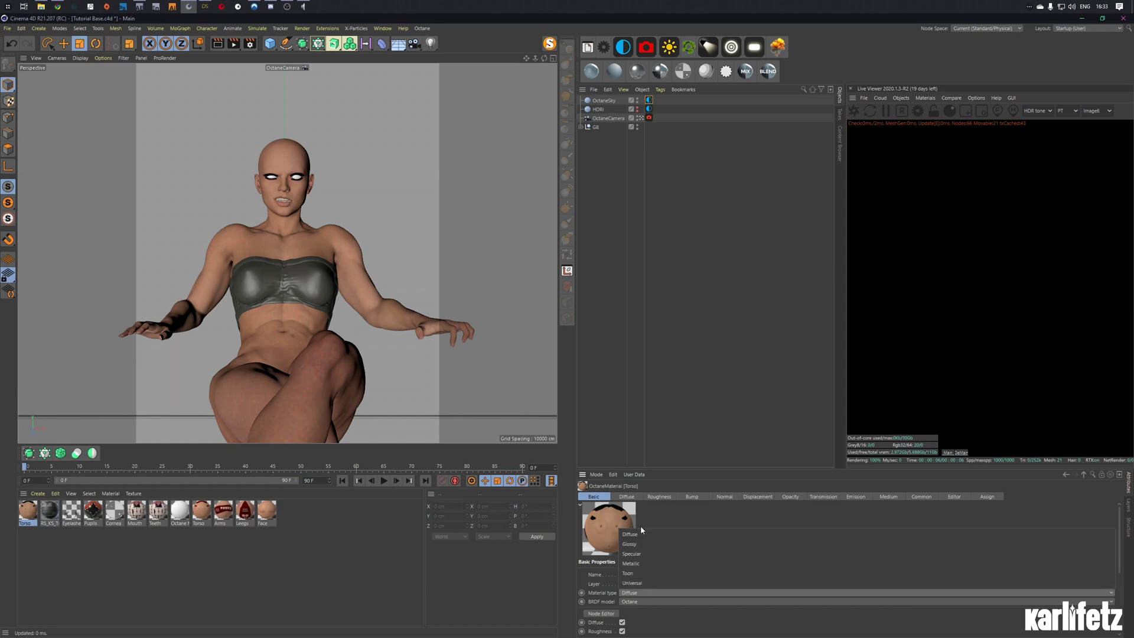
{"action": "left_click", "coordinate": [642, 583]}
Step: Set the Torso specular colour to pure white, keeping Universal as the material type
{"action": "left_click", "coordinate": [662, 496]}
{"action": "left_click", "coordinate": [637, 591]}
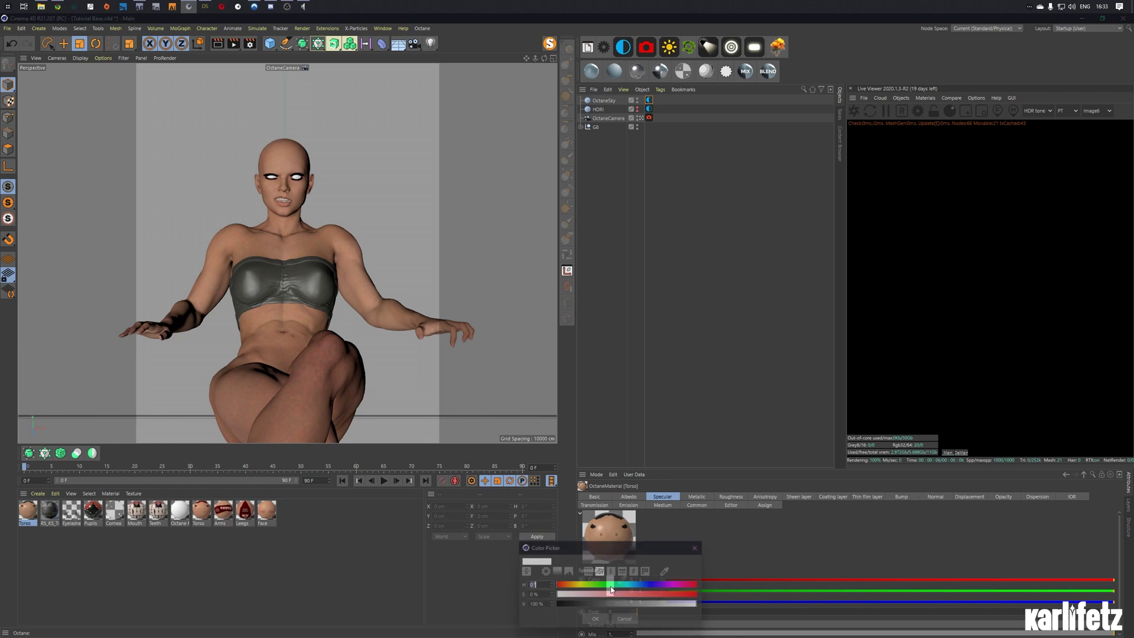
{"action": "left_click_drag", "start_coordinate": [648, 606], "coordinate": [572, 604]}
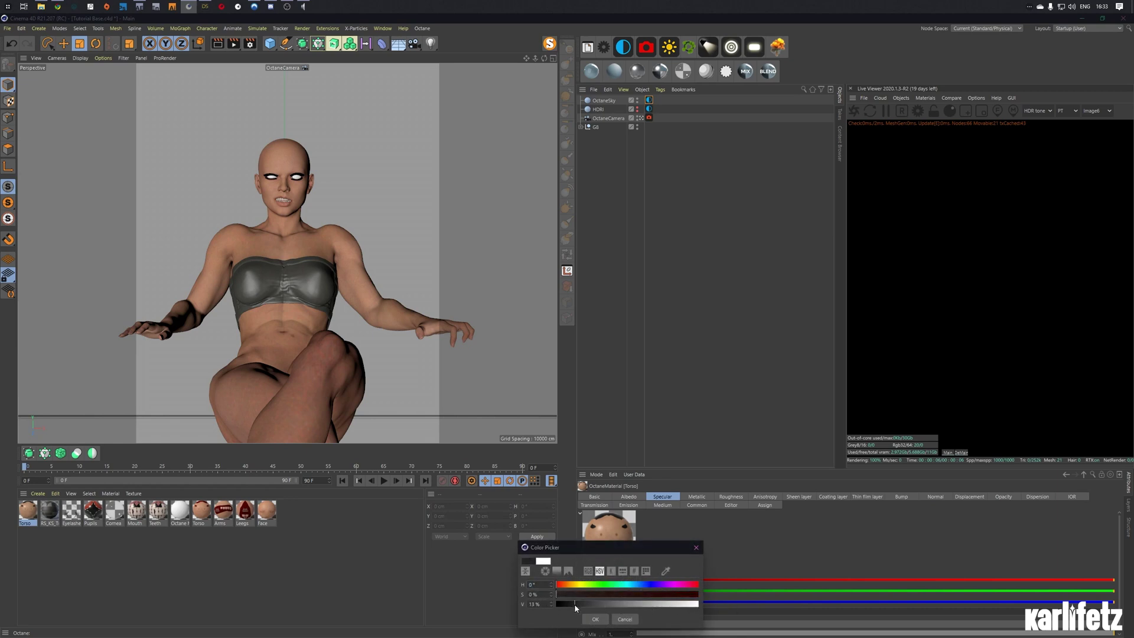
{"action": "left_click", "coordinate": [596, 619]}
{"action": "left_click", "coordinate": [611, 589]}
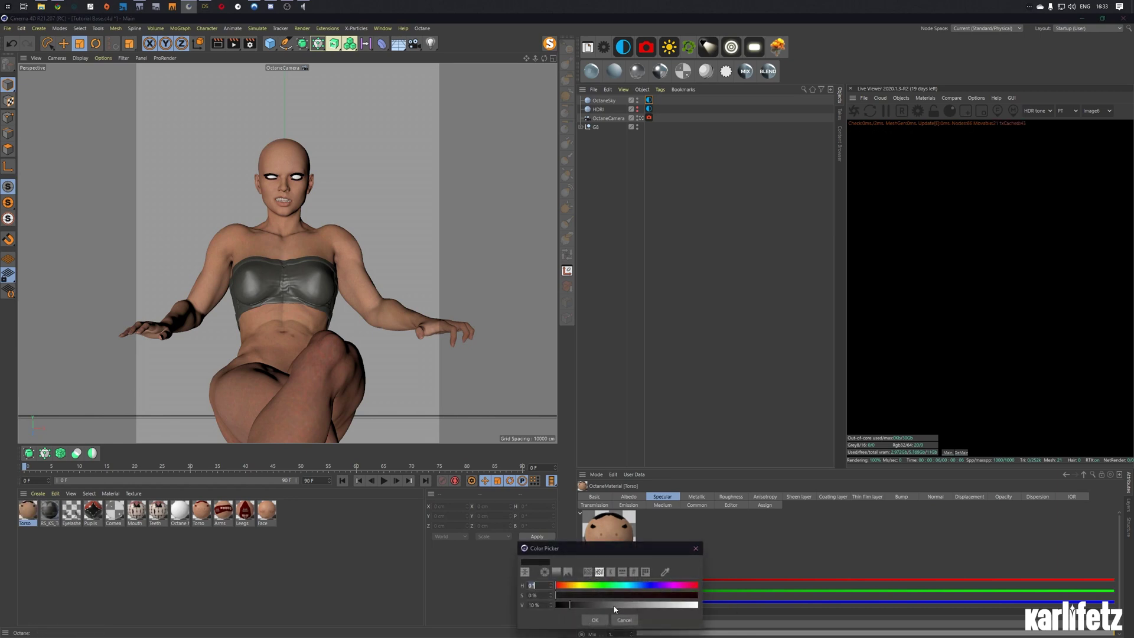
{"action": "left_click", "coordinate": [596, 621]}
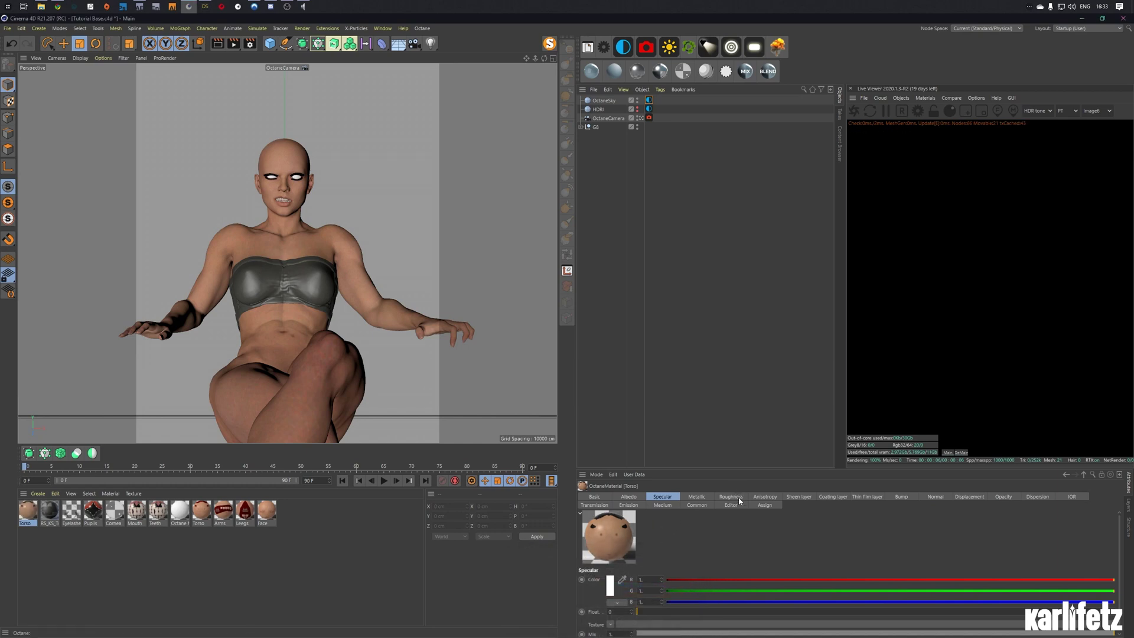
{"action": "left_click", "coordinate": [594, 497]}
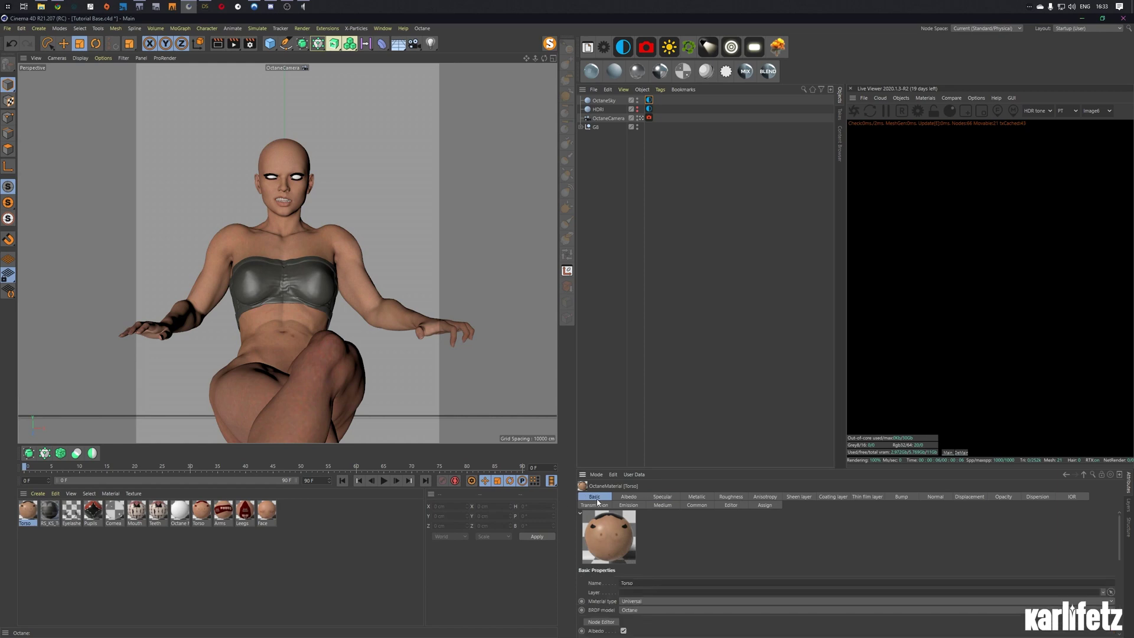
{"action": "left_click", "coordinate": [642, 601]}
{"action": "left_click", "coordinate": [648, 596]}
{"action": "left_click", "coordinate": [28, 514]}
Step: In the Torso material editor, raise Metallic to 1, then set it back to 0
{"action": "double_click", "coordinate": [28, 511]}
{"action": "left_click", "coordinate": [152, 206]}
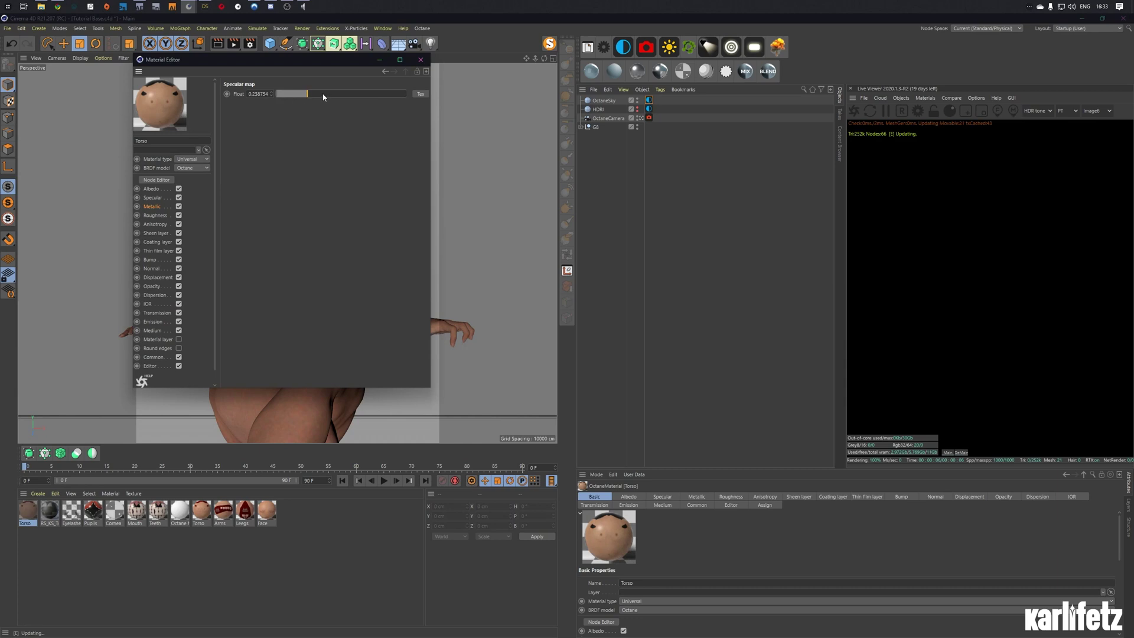
{"action": "left_click_drag", "start_coordinate": [323, 97], "coordinate": [408, 94]}
{"action": "left_click_drag", "start_coordinate": [306, 55], "coordinate": [479, 119]}
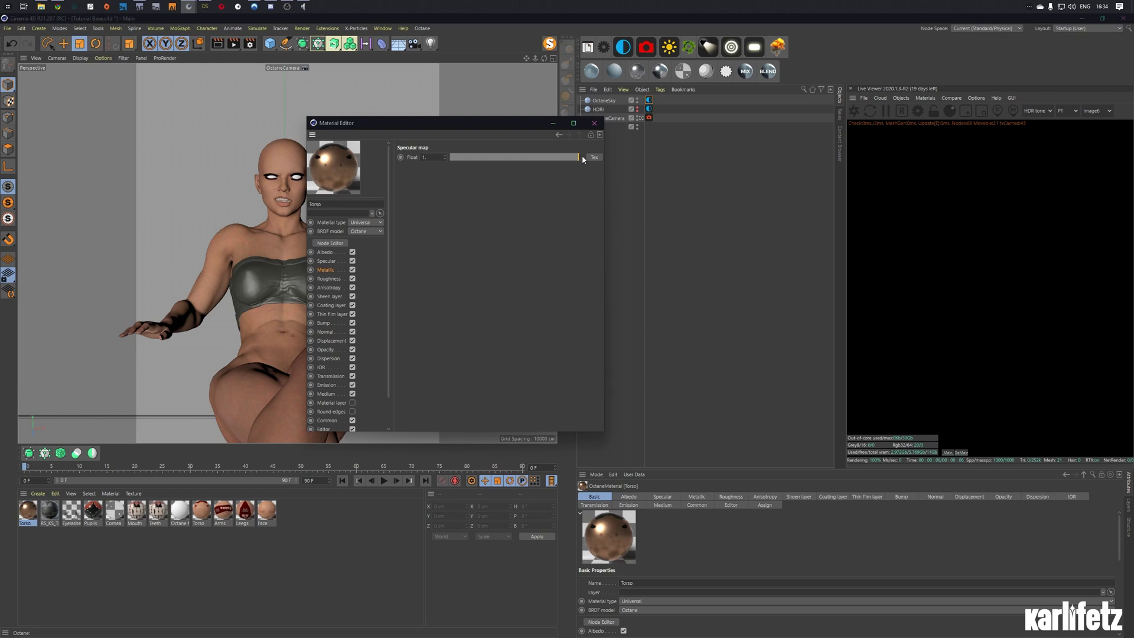
{"action": "left_click_drag", "start_coordinate": [575, 157], "coordinate": [449, 158]}
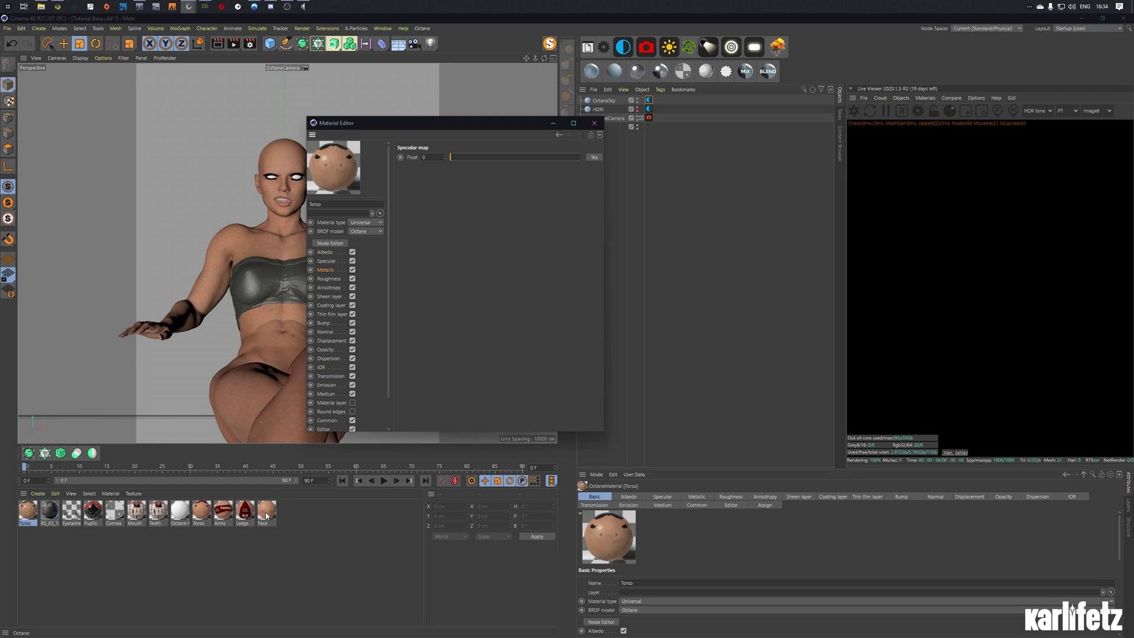
{"action": "left_click", "coordinate": [329, 244]}
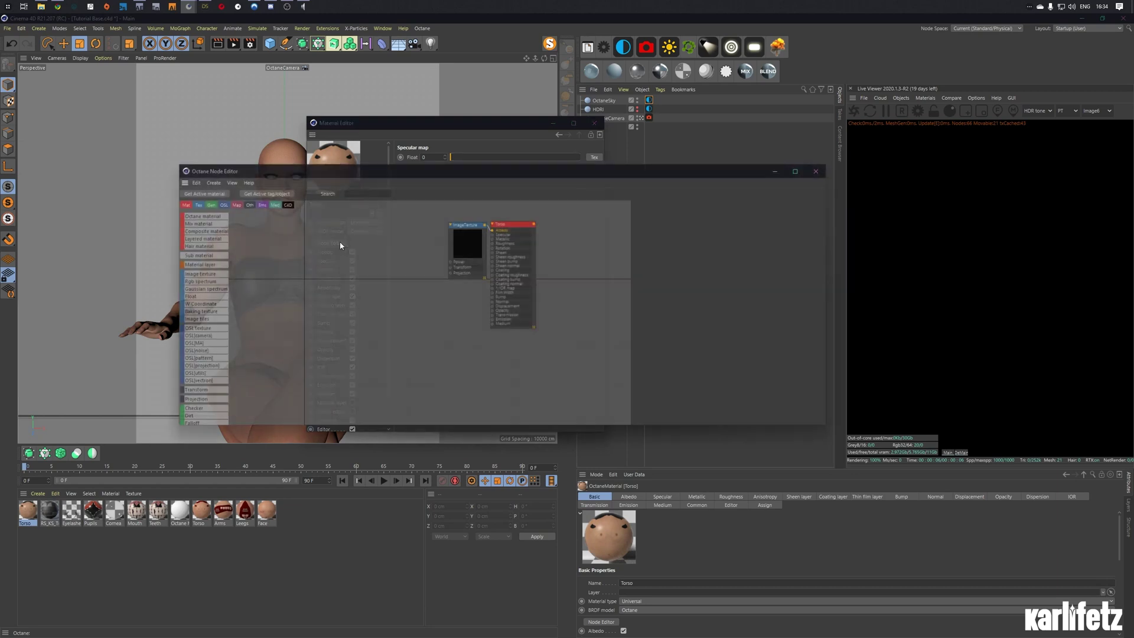
Step: Enlarge the node editor and switch Torso to Glossy and back to Universal
{"action": "left_click", "coordinate": [459, 239]}
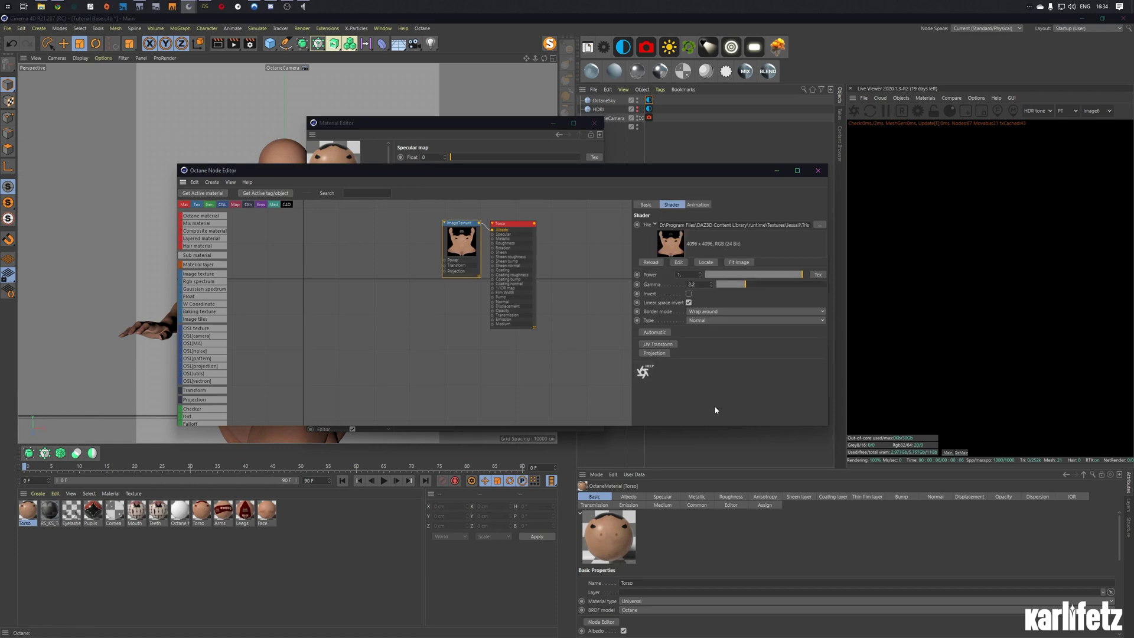
{"action": "left_click_drag", "start_coordinate": [824, 424], "coordinate": [858, 490]}
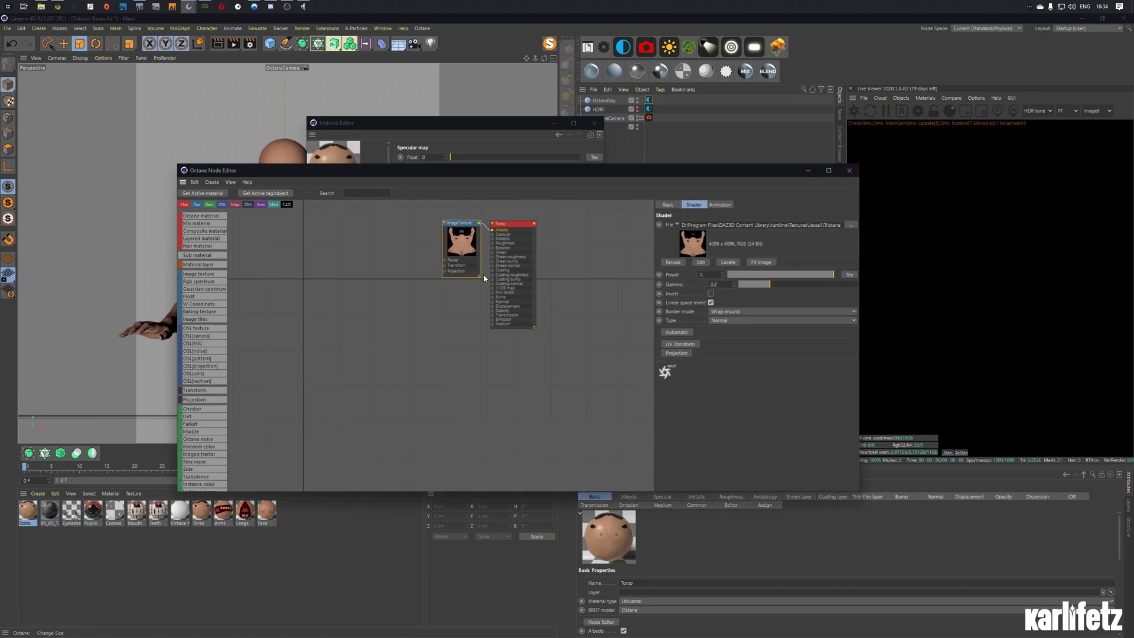
{"action": "scroll", "coordinate": [489, 295], "scroll_direction": "up", "scroll_amount": 3}
{"action": "scroll", "coordinate": [489, 295], "scroll_direction": "down", "scroll_amount": 3}
{"action": "left_click", "coordinate": [474, 324]}
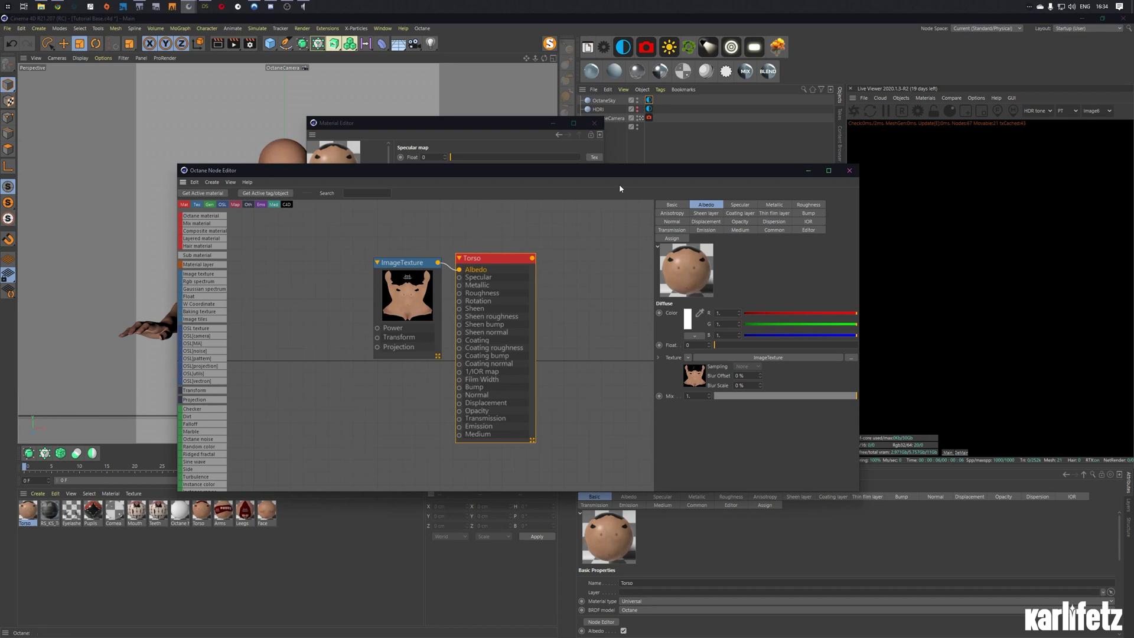
{"action": "left_click", "coordinate": [676, 205]}
{"action": "left_click", "coordinate": [713, 335]}
{"action": "left_click", "coordinate": [718, 353]}
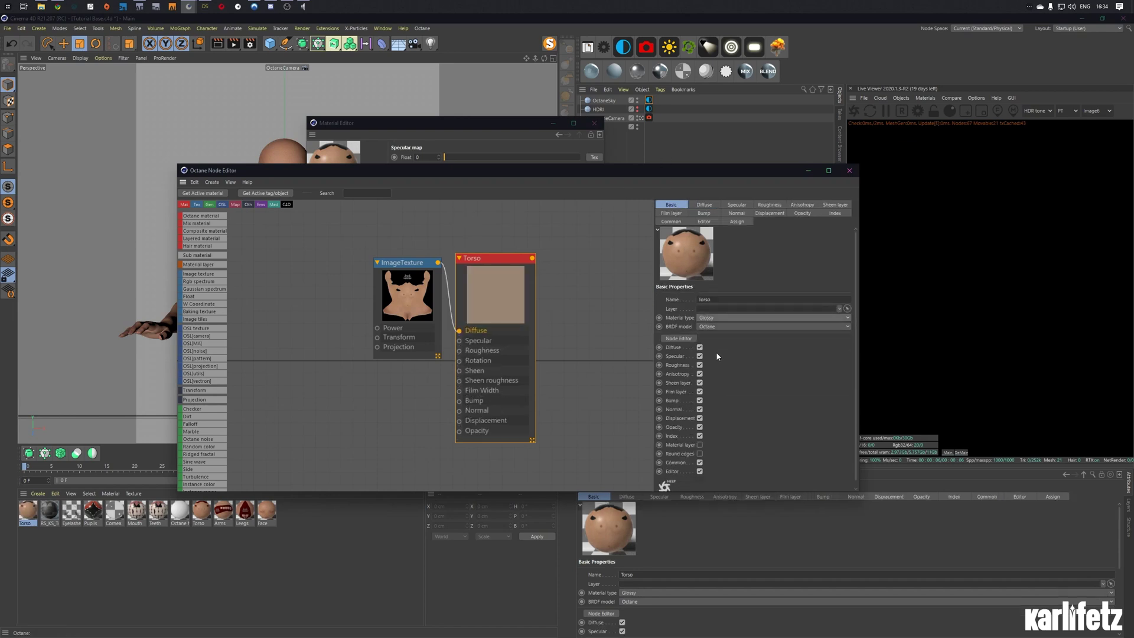
{"action": "left_click", "coordinate": [715, 317]}
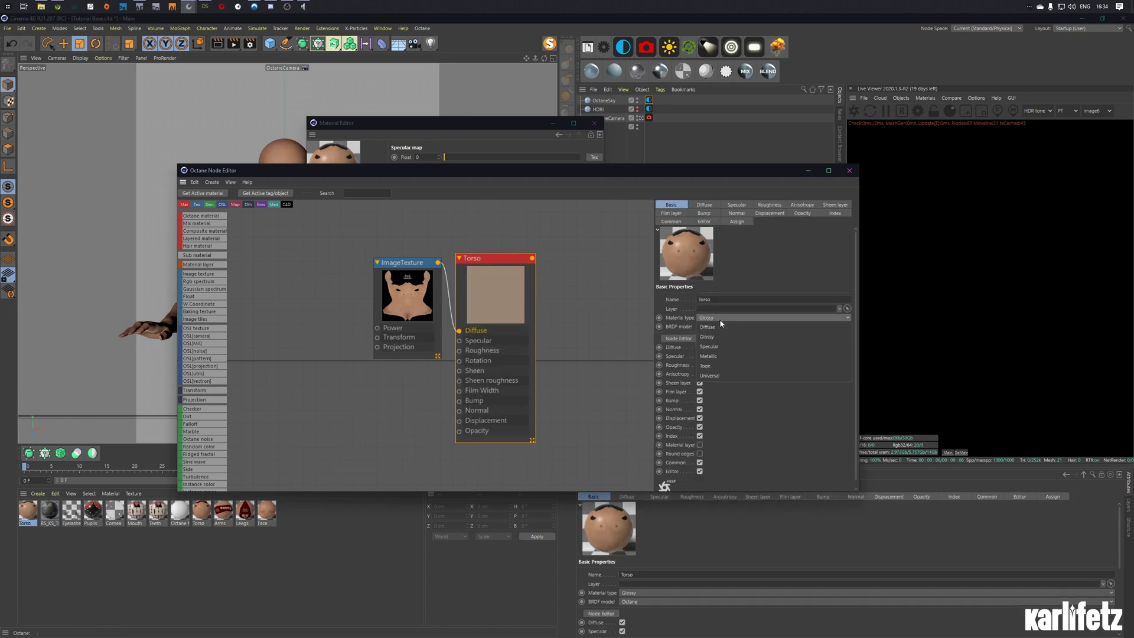
{"action": "left_click", "coordinate": [718, 375]}
Step: Duplicate the albedo Image Texture node to its left
{"action": "left_click_drag", "start_coordinate": [413, 288], "coordinate": [419, 283]}
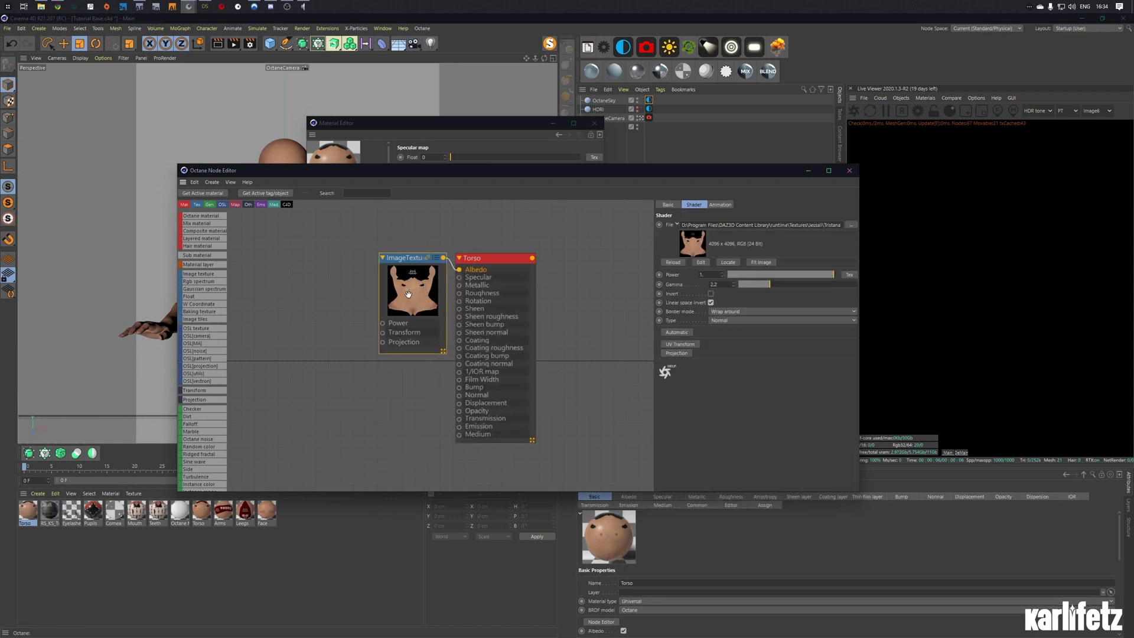
{"action": "left_click_drag", "start_coordinate": [405, 293], "coordinate": [333, 295], "text": "ctrl"}
{"action": "left_click", "coordinate": [851, 225]}
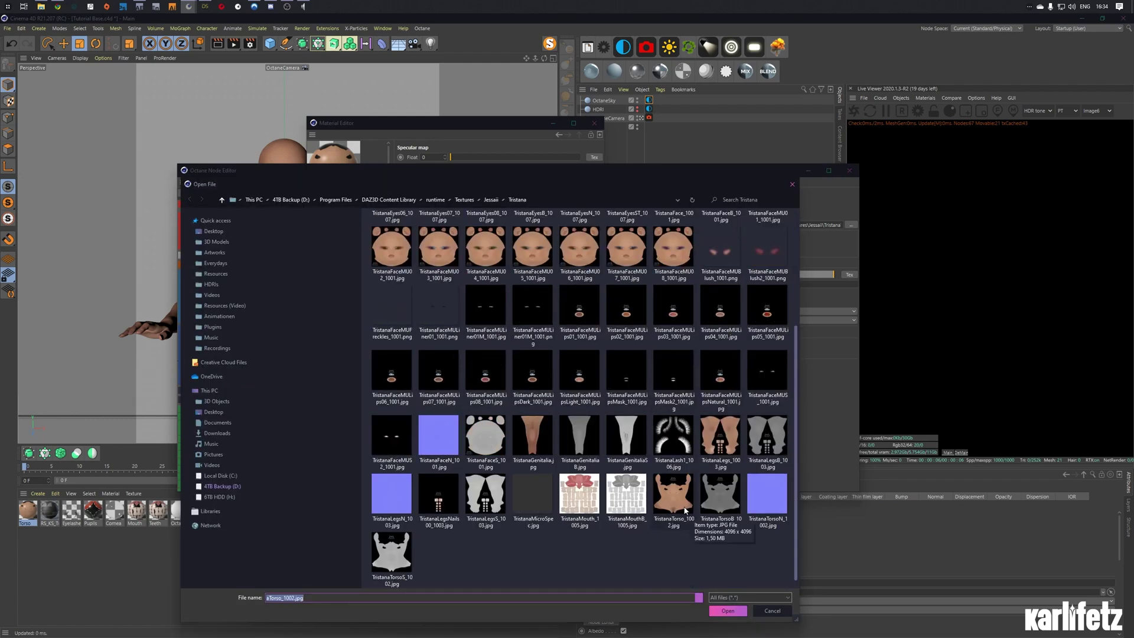
Step: Load TristanaTorsoN_1002.jpg into the new texture node and wire it to Torso's Normal input
{"action": "double_click", "coordinate": [763, 500]}
{"action": "left_click", "coordinate": [632, 370]}
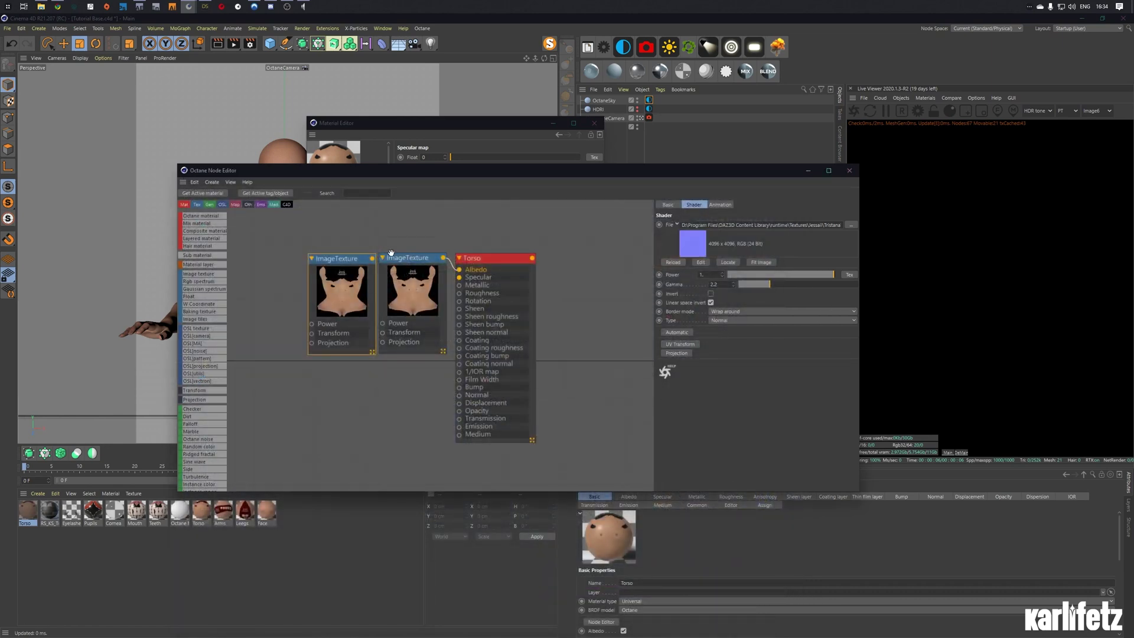
{"action": "left_click_drag", "start_coordinate": [372, 258], "coordinate": [459, 395]}
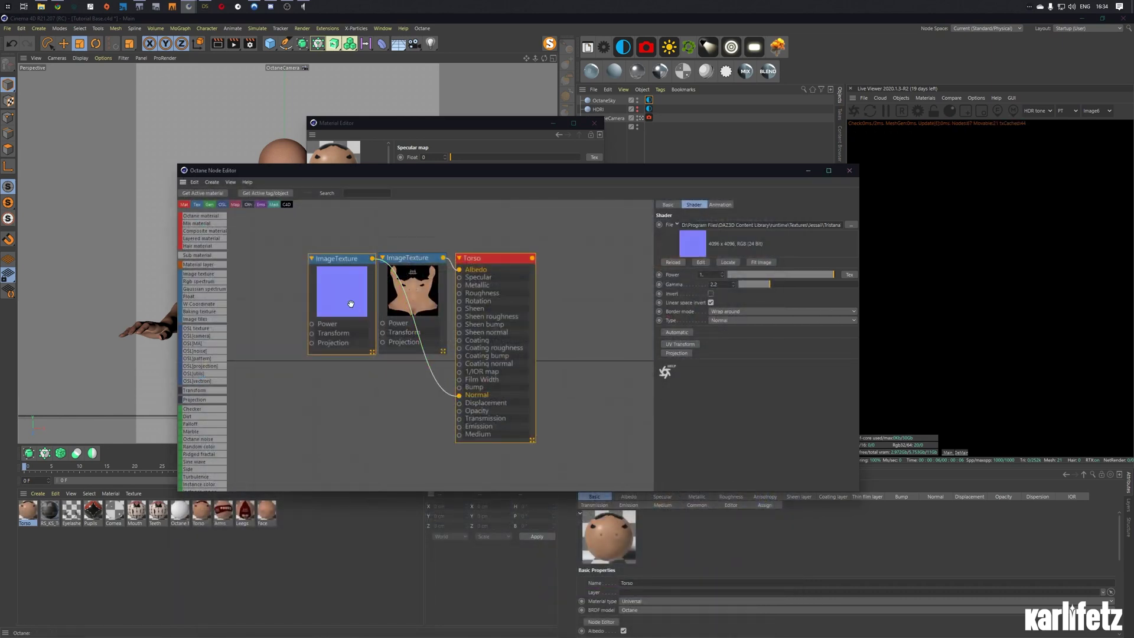
{"action": "left_click_drag", "start_coordinate": [350, 304], "coordinate": [339, 399]}
Step: Load a grey torso map into the lower texture node and wire it to Specular
{"action": "left_click", "coordinate": [850, 226]}
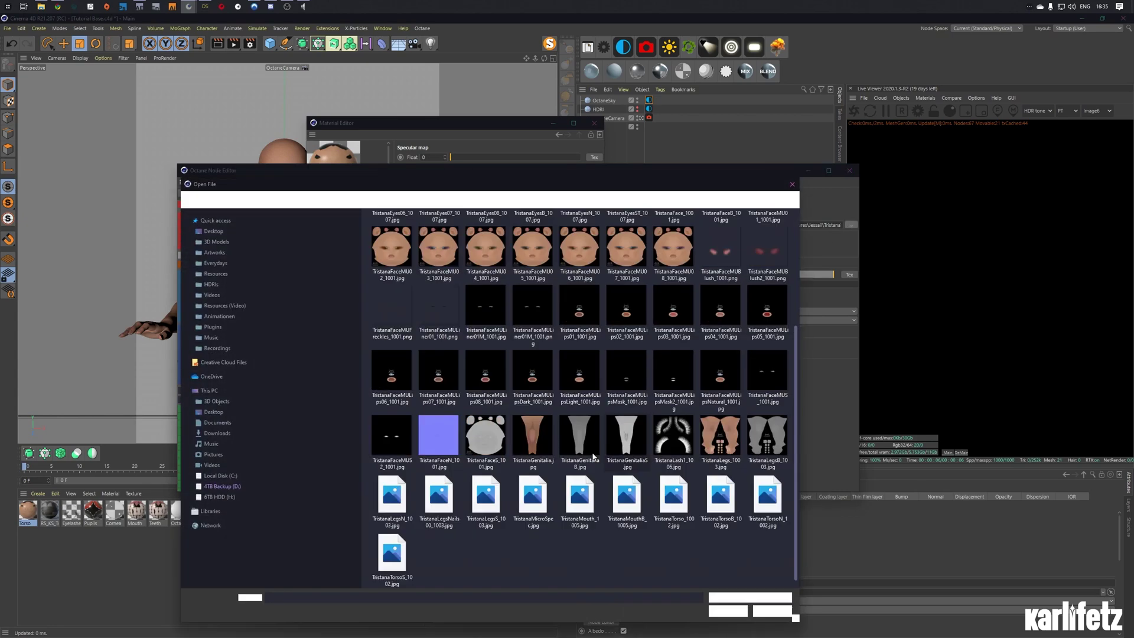
{"action": "double_click", "coordinate": [395, 556]}
{"action": "left_click", "coordinate": [631, 368]}
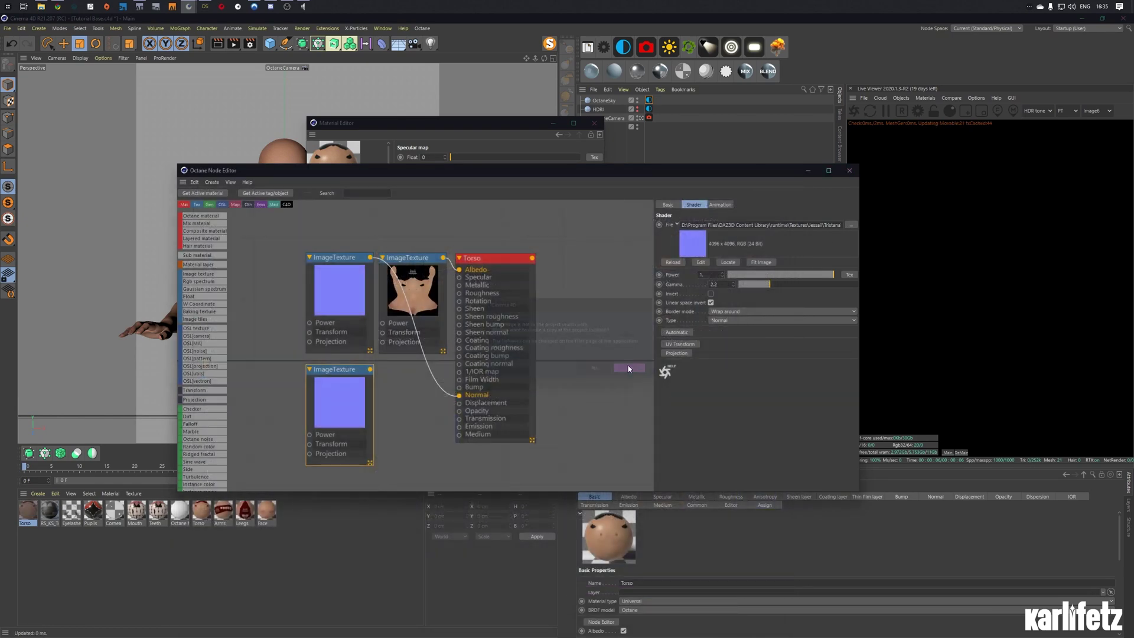
{"action": "left_click_drag", "start_coordinate": [369, 369], "coordinate": [459, 277]}
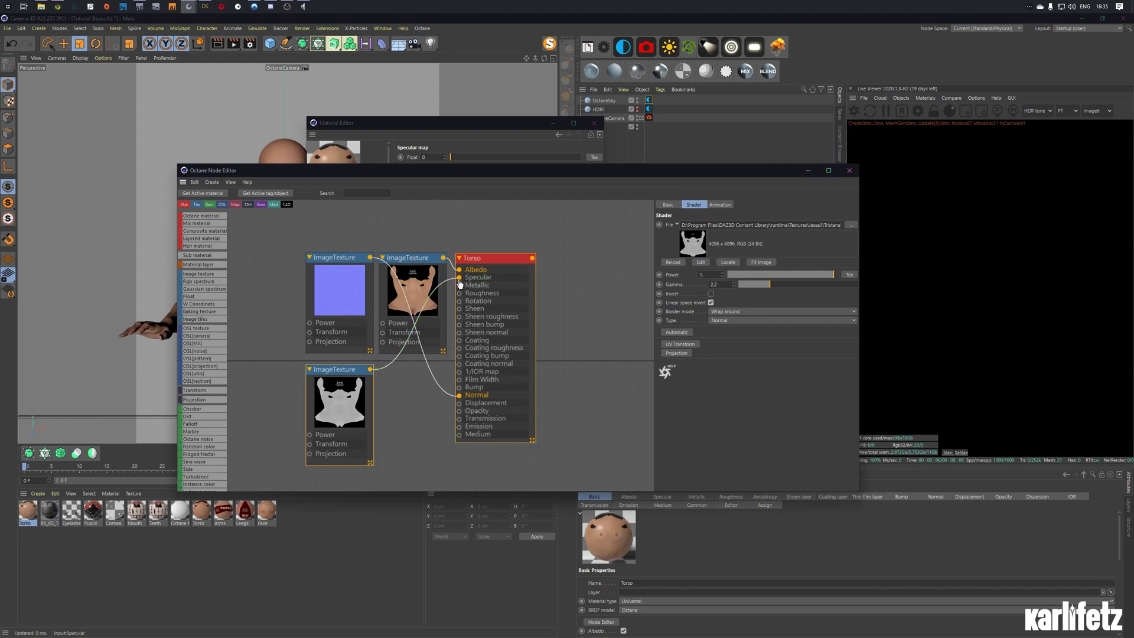
{"action": "left_click_drag", "start_coordinate": [378, 174], "coordinate": [377, 207]}
{"action": "left_click_drag", "start_coordinate": [370, 130], "coordinate": [176, 85]}
{"action": "left_click", "coordinate": [438, 205]}
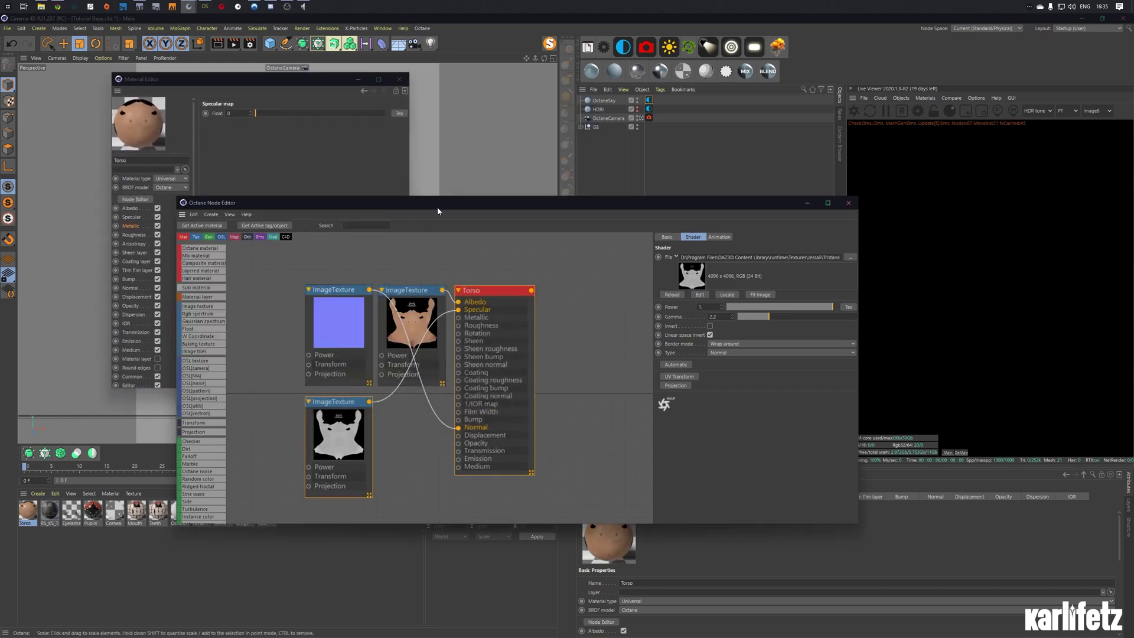
Step: Duplicate the normal-map node, load the grey torso texture, and wire it to Bump
{"action": "scroll", "coordinate": [543, 302], "scroll_direction": "down", "scroll_amount": 1}
{"action": "scroll", "coordinate": [595, 318], "scroll_direction": "down", "scroll_amount": 1}
{"action": "mouse_move", "coordinate": [579, 321]}
{"action": "middle_mouse_down"}
{"action": "mouse_move", "coordinate": [614, 310]}
{"action": "mouse_move", "coordinate": [593, 310]}
{"action": "middle_mouse_up"}
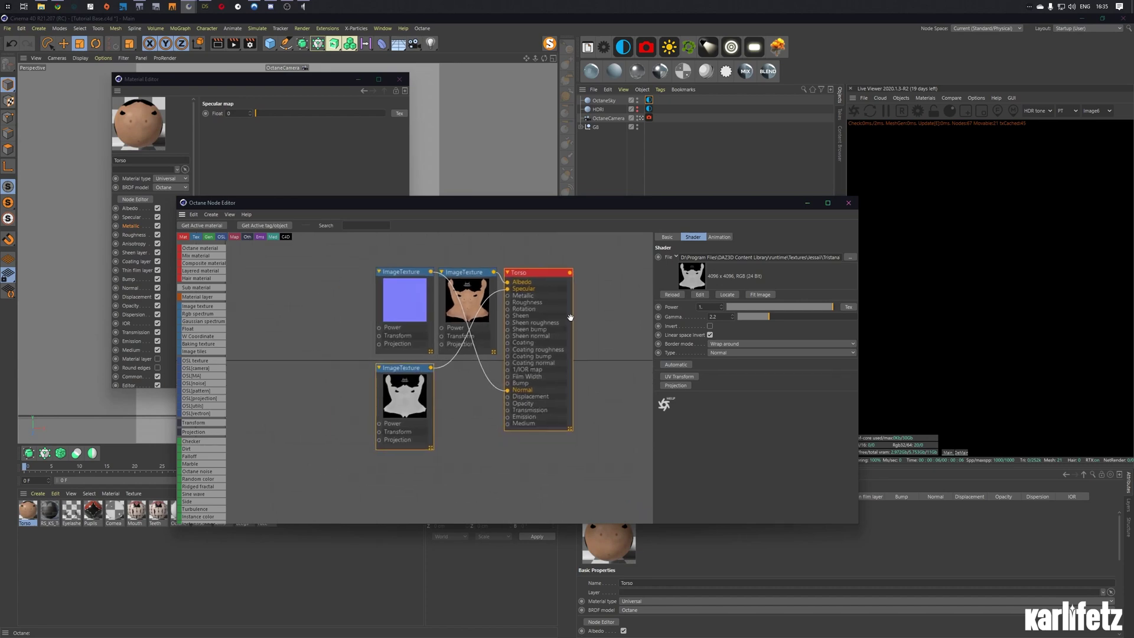
{"action": "left_click", "coordinate": [400, 299]}
{"action": "left_click_drag", "start_coordinate": [399, 297], "coordinate": [337, 302], "text": "ctrl"}
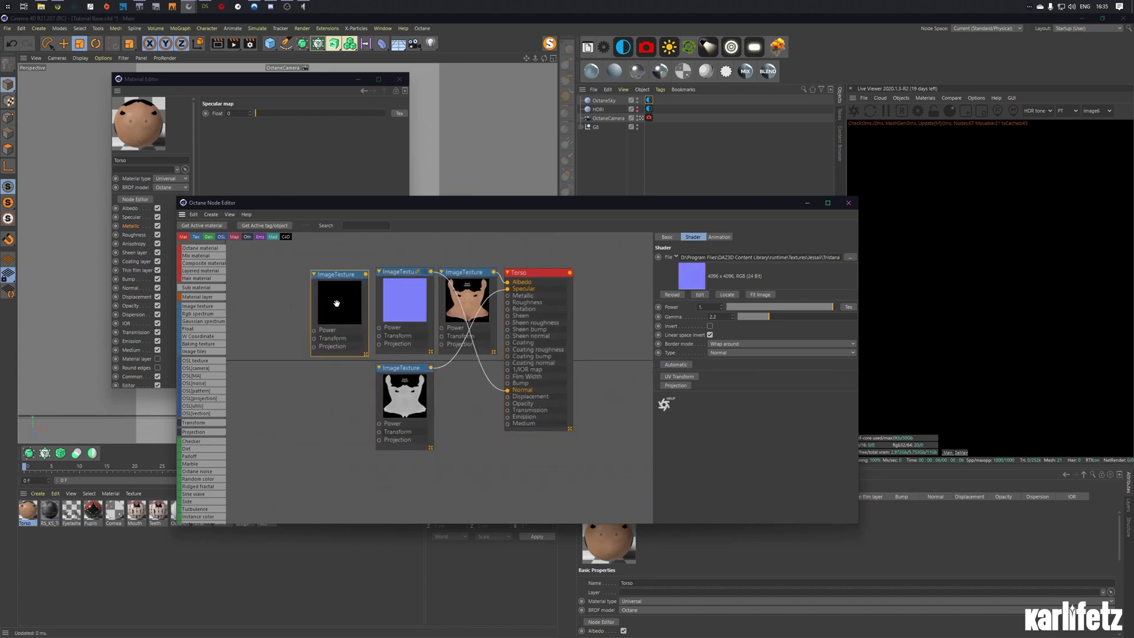
{"action": "left_click", "coordinate": [850, 257]}
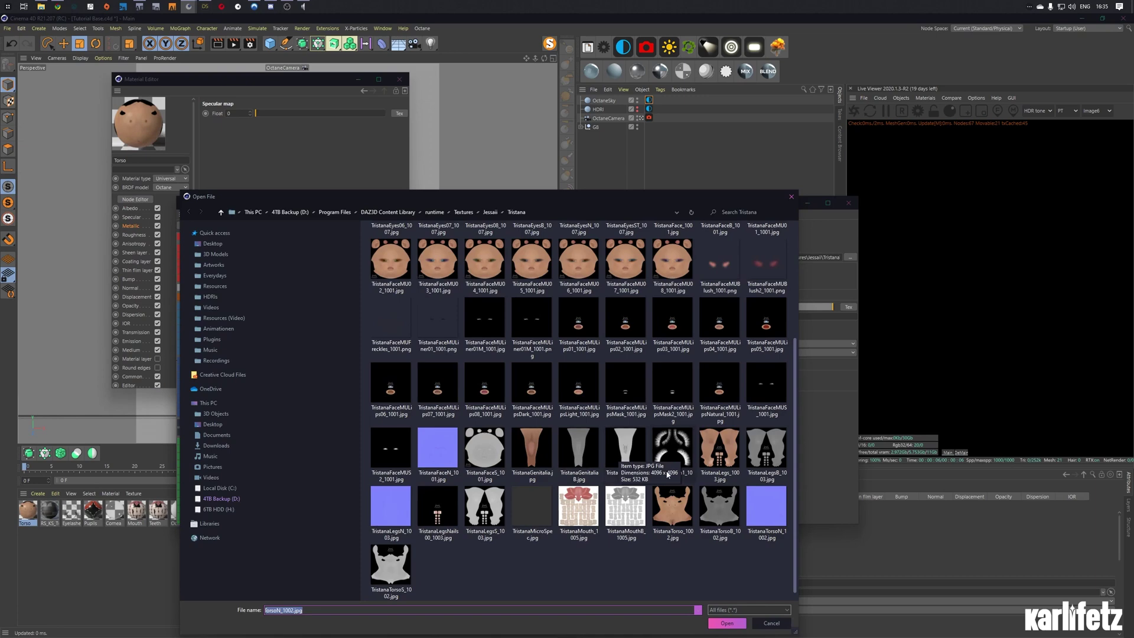
{"action": "double_click", "coordinate": [714, 504]}
{"action": "left_click", "coordinate": [627, 368]}
{"action": "left_click", "coordinate": [595, 367]}
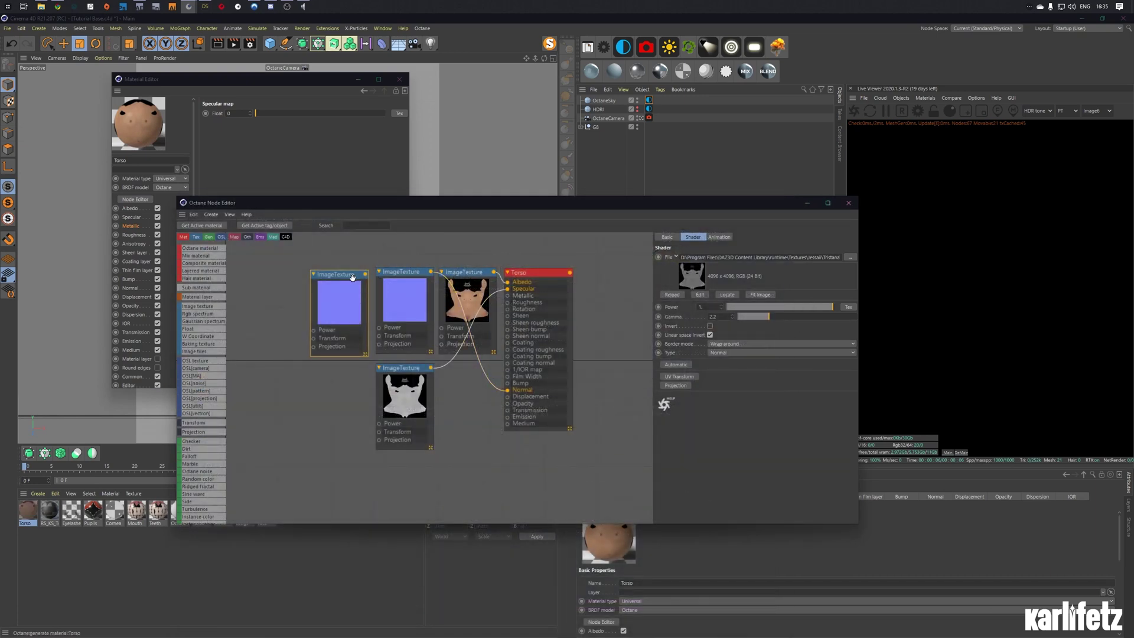
{"action": "left_click_drag", "start_coordinate": [365, 274], "coordinate": [508, 383]}
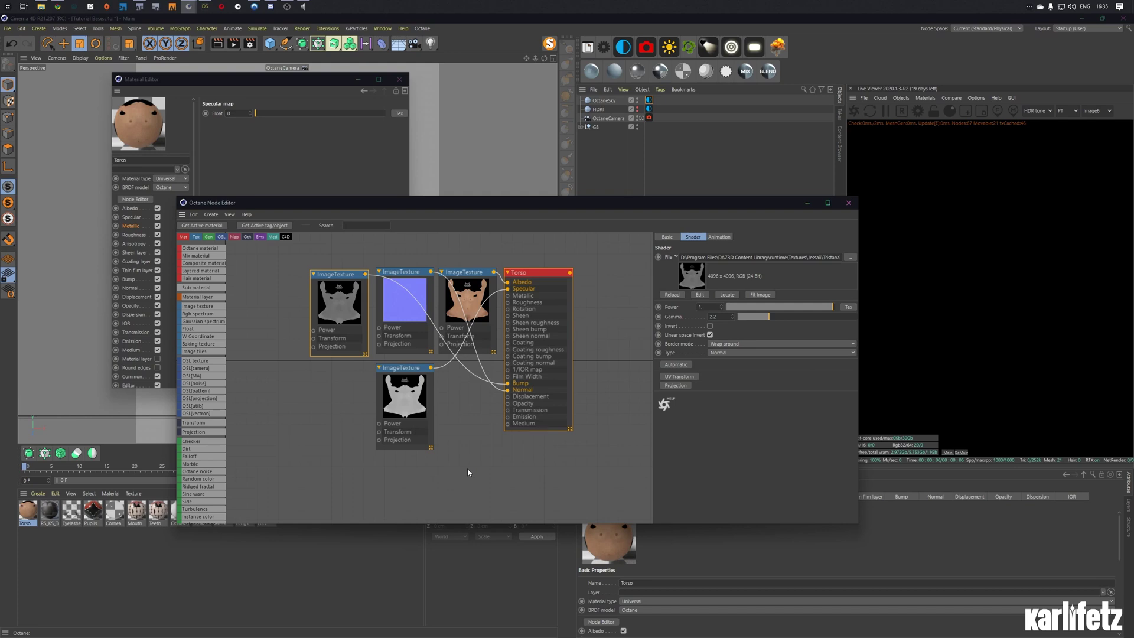
Step: Try switching the skin texture to an _SSS file variant, then cancel and keep the original
{"action": "left_click", "coordinate": [459, 287]}
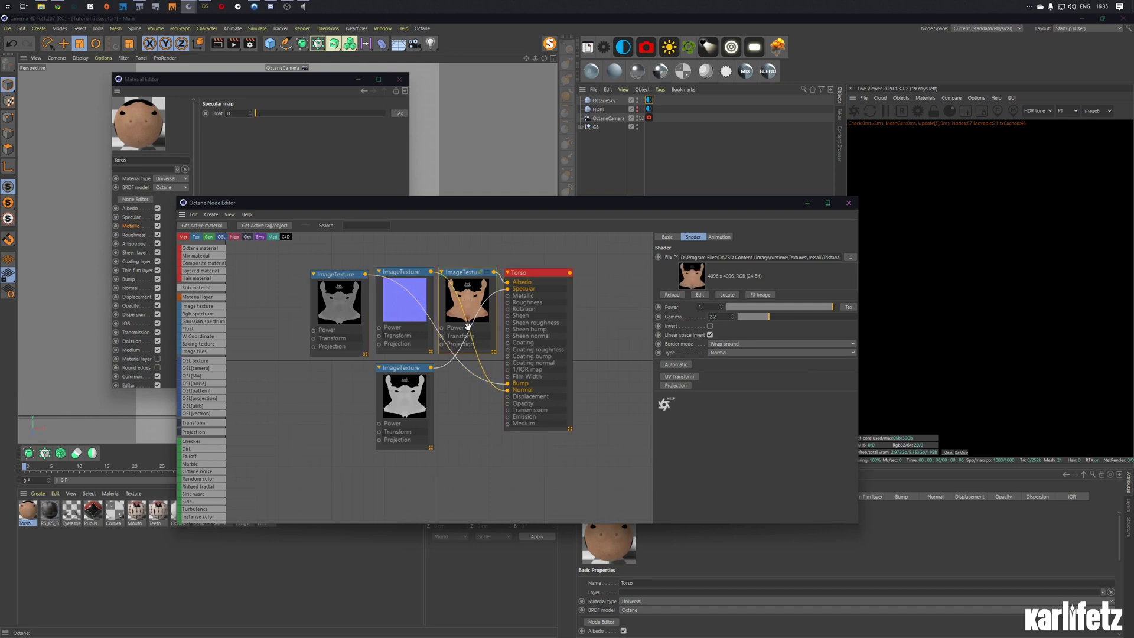
{"action": "left_click", "coordinate": [813, 257]}
{"action": "left_click", "coordinate": [851, 257]}
{"action": "left_click", "coordinate": [288, 610]}
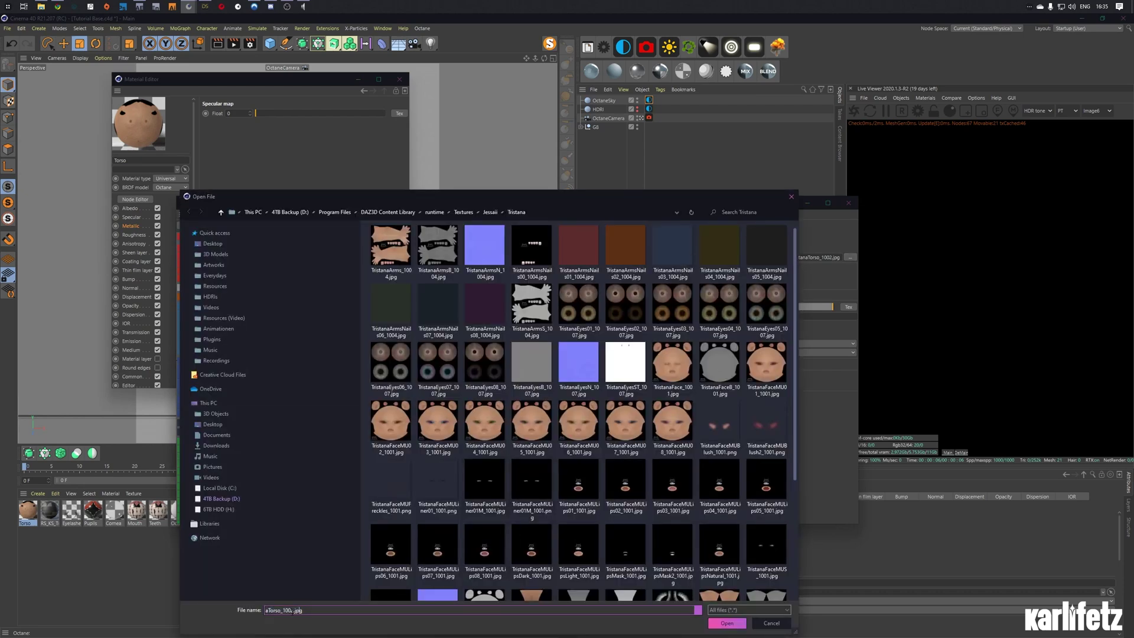
{"action": "type", "text": "_SSS"}
{"action": "left_click", "coordinate": [772, 623]}
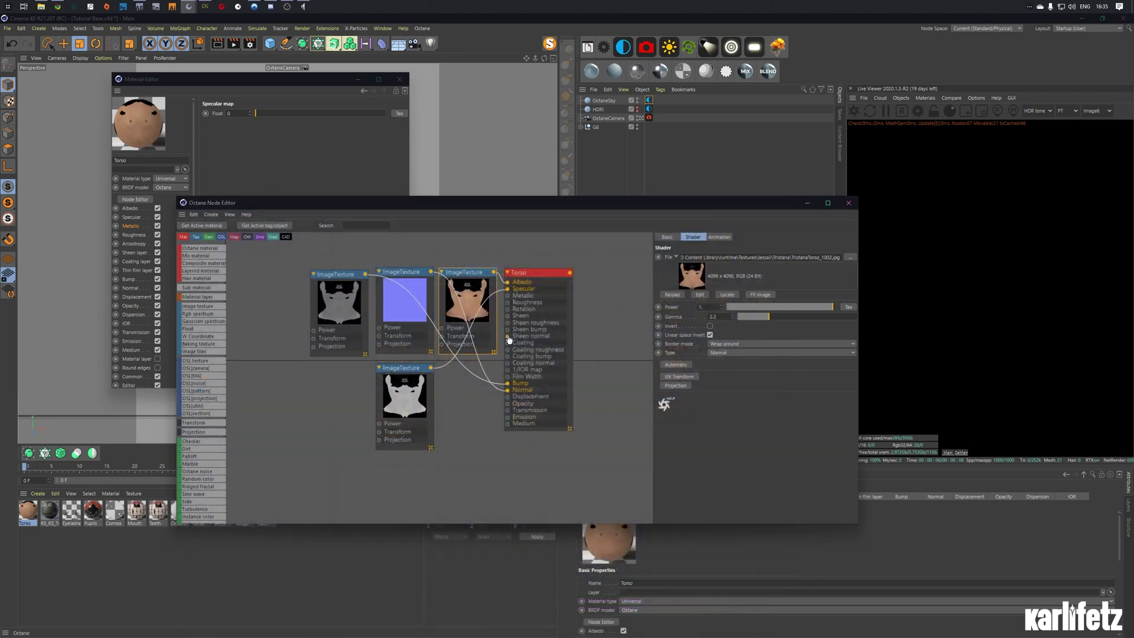
Step: Rearrange the Torso and texture nodes into a neater layout
{"action": "left_click_drag", "start_coordinate": [535, 274], "coordinate": [559, 272]}
{"action": "left_click_drag", "start_coordinate": [484, 281], "coordinate": [494, 280]}
{"action": "left_click_drag", "start_coordinate": [418, 285], "coordinate": [427, 286]}
{"action": "left_click_drag", "start_coordinate": [351, 327], "coordinate": [362, 328]}
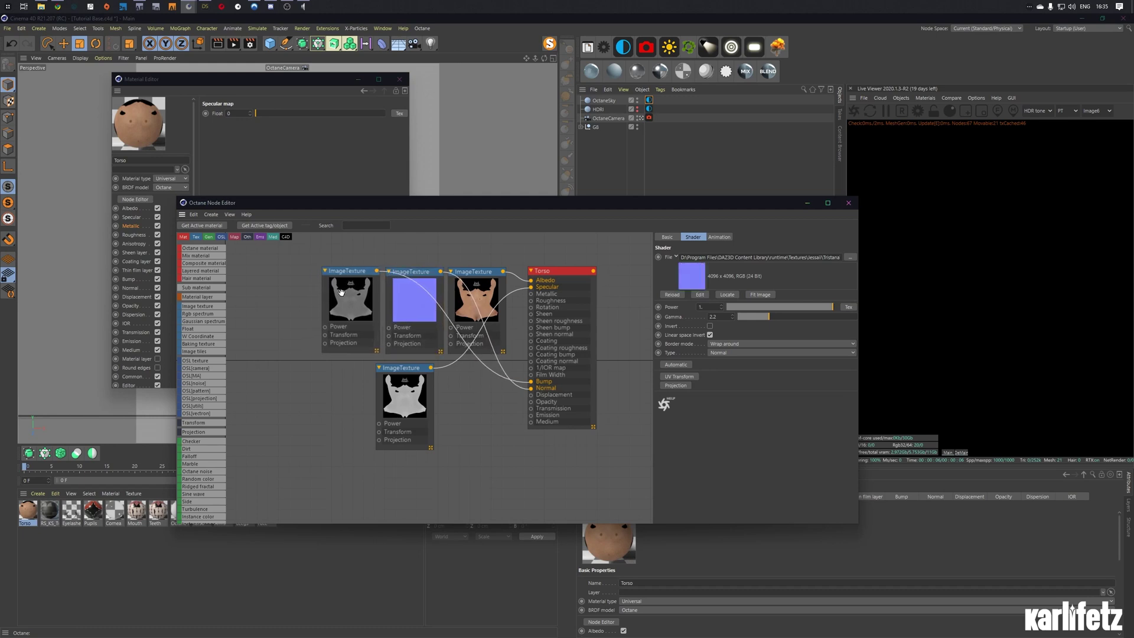
{"action": "left_click_drag", "start_coordinate": [390, 388], "coordinate": [352, 385]}
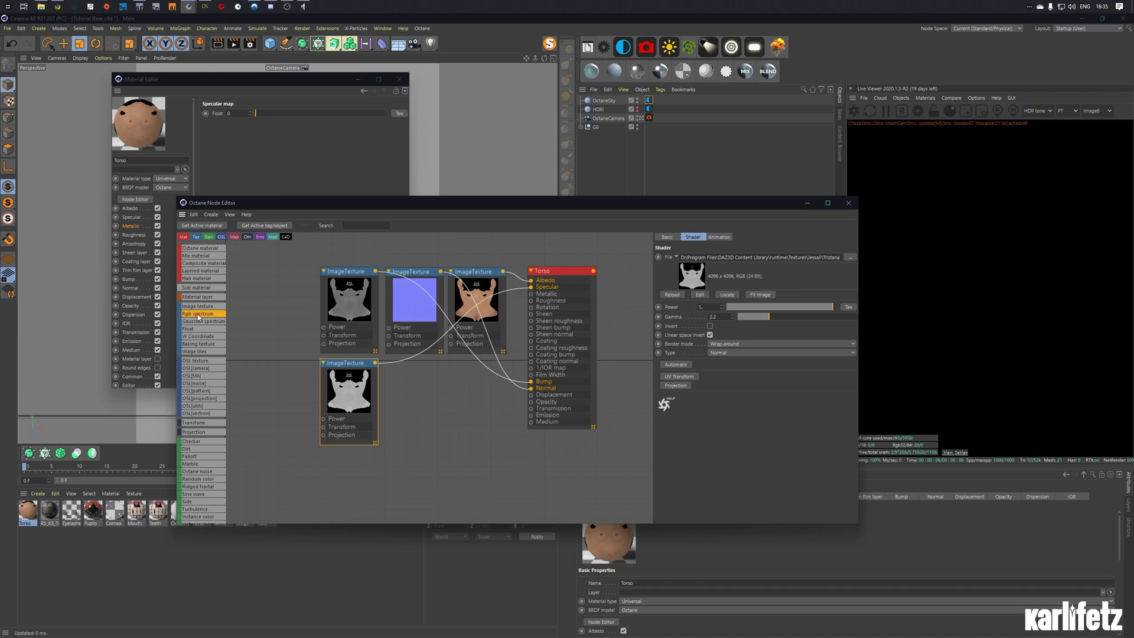
Step: Add an Rgb spectrum node below the textures
{"action": "right_click", "coordinate": [454, 426]}
{"action": "type", "text": "RGB"}
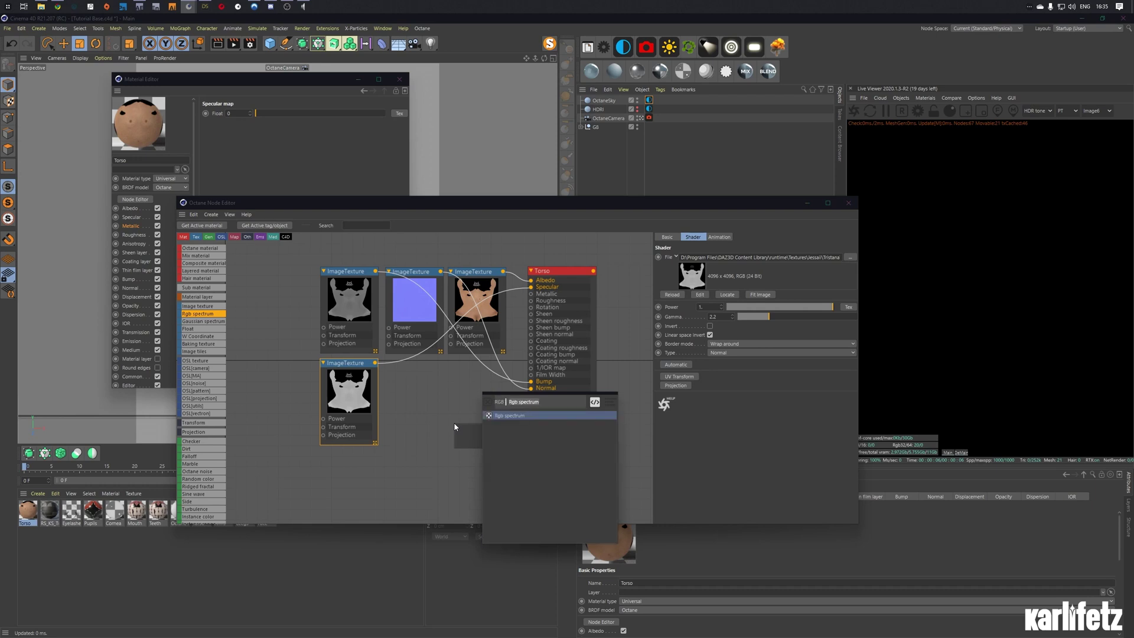
{"action": "key", "text": "Return"}
{"action": "left_click_drag", "start_coordinate": [505, 428], "coordinate": [531, 410]}
Step: Wire the RGB spectrum into Transmission and set its colour to orange-red (about HSV 11°, 86%, 98%)
{"action": "left_click_drag", "start_coordinate": [427, 386], "coordinate": [432, 384]}
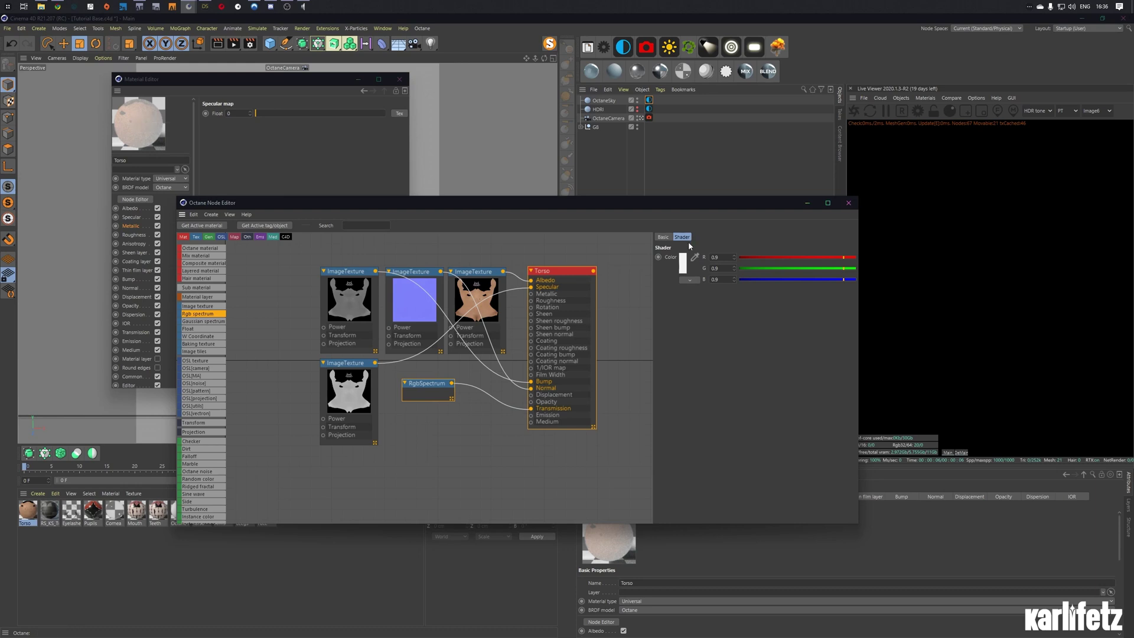
{"action": "left_click", "coordinate": [683, 264]}
{"action": "left_click_drag", "start_coordinate": [716, 264], "coordinate": [770, 273]}
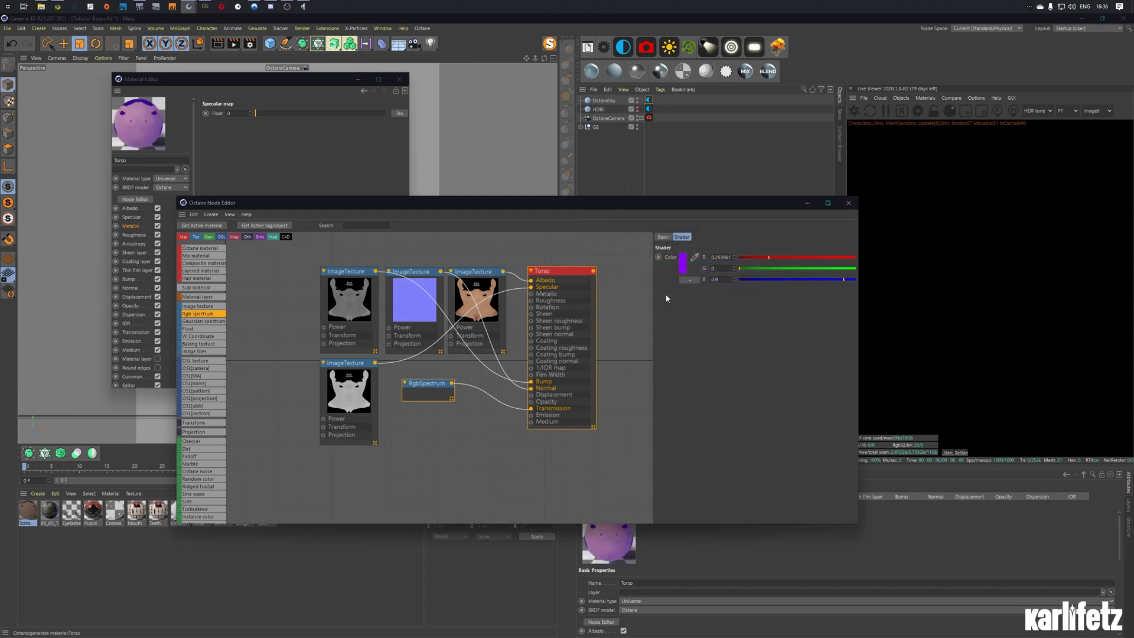
{"action": "left_click", "coordinate": [683, 264]}
{"action": "mouse_move", "coordinate": [735, 261]}
{"action": "left_mouse_down"}
{"action": "mouse_move", "coordinate": [633, 262]}
{"action": "mouse_move", "coordinate": [747, 271]}
{"action": "left_mouse_up"}
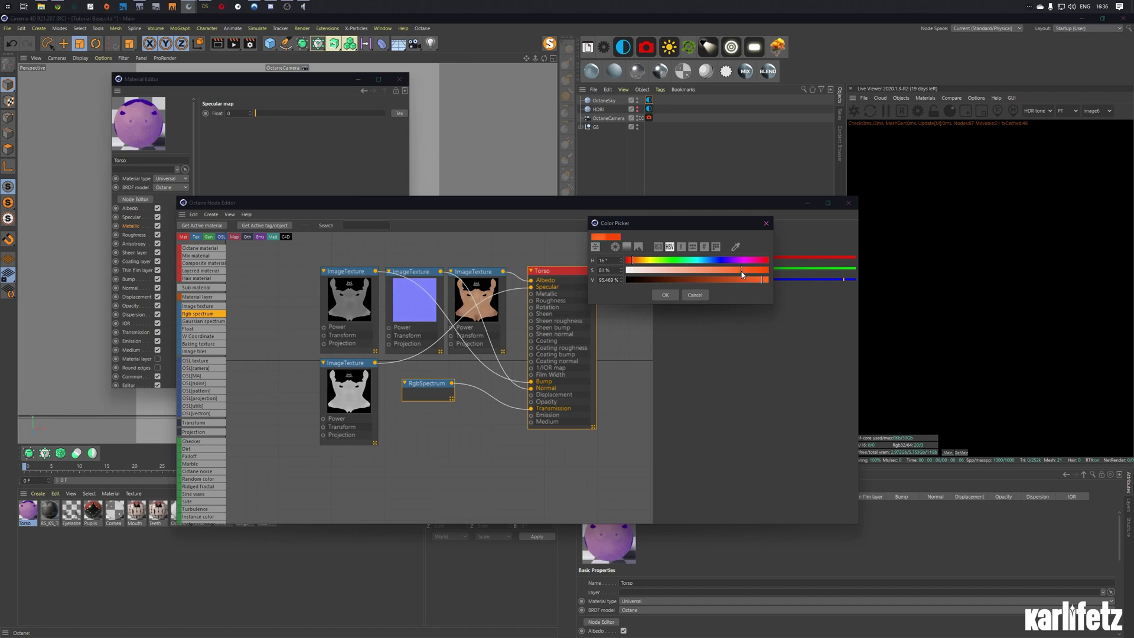
{"action": "left_click", "coordinate": [766, 280]}
{"action": "left_click", "coordinate": [630, 262]}
{"action": "left_click", "coordinate": [665, 295]}
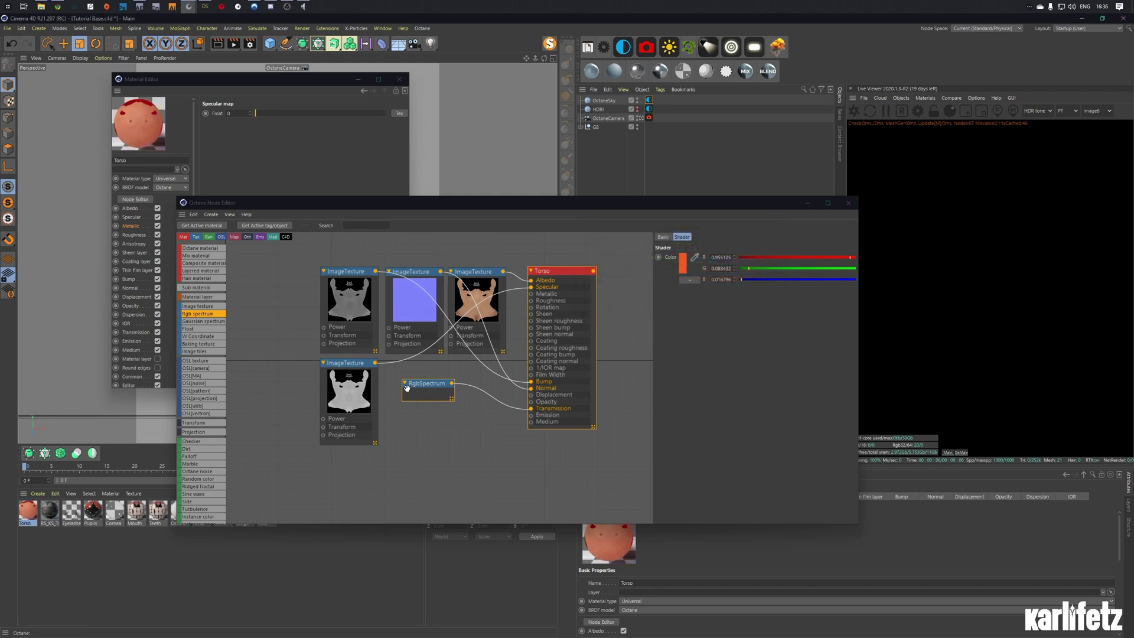
Step: Reposition the RGB spectrum and Torso nodes for a tidier graph
{"action": "left_click_drag", "start_coordinate": [422, 384], "coordinate": [406, 368]}
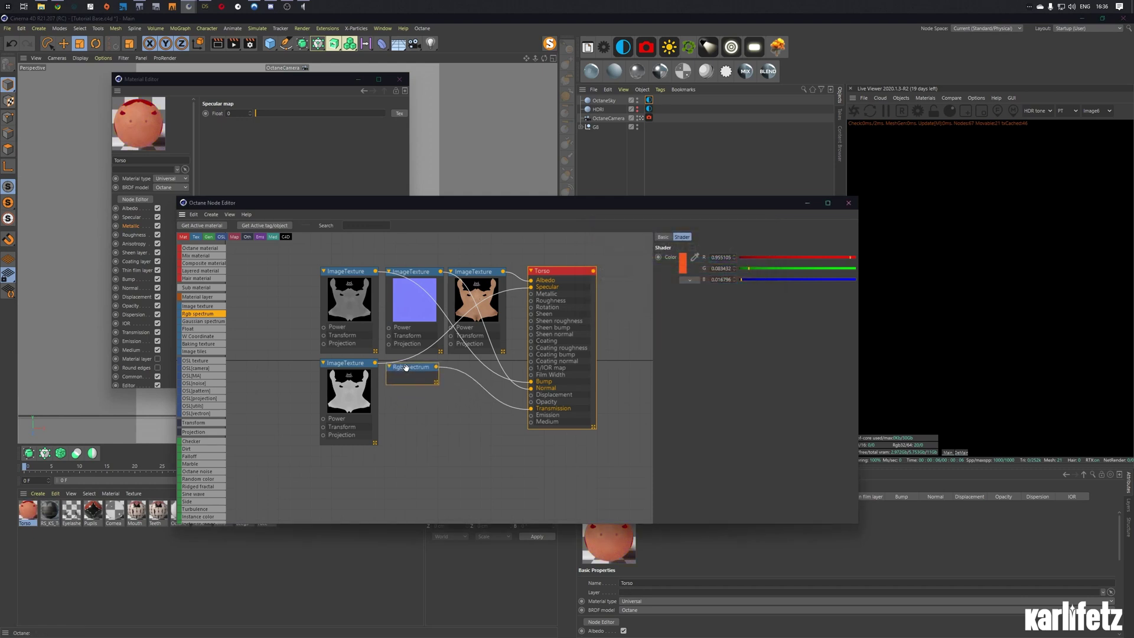
{"action": "left_click_drag", "start_coordinate": [552, 267], "coordinate": [564, 260]}
{"action": "left_click", "coordinate": [564, 261]}
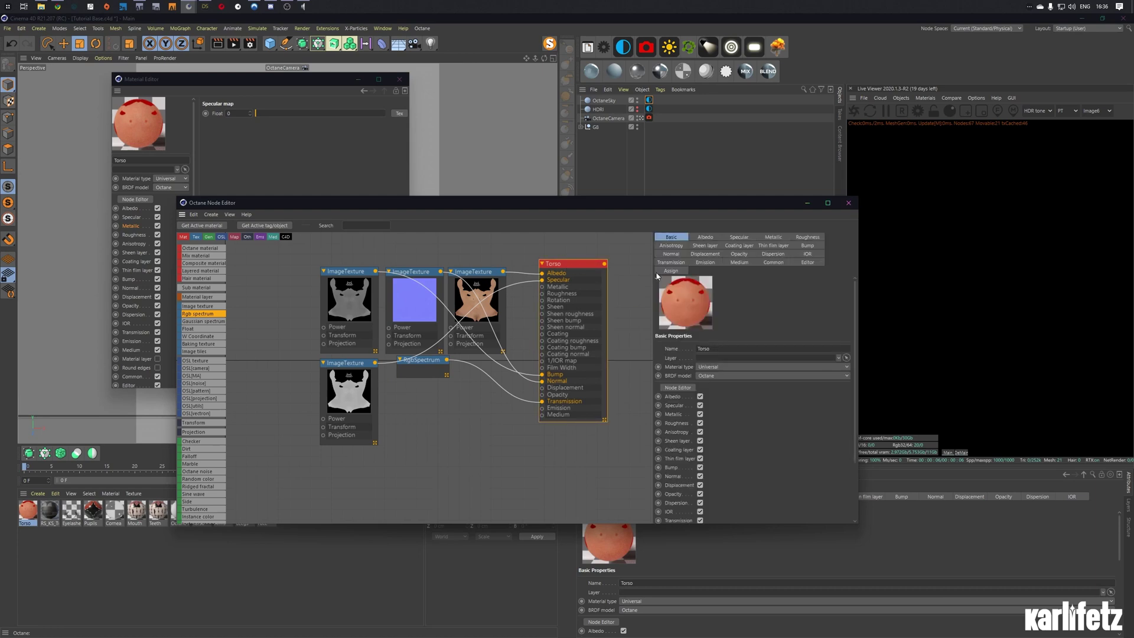
Step: Add a Scattering Medium to Torso's Medium and feed the orange RGB spectrum into its Scattering
{"action": "left_click", "coordinate": [739, 262]}
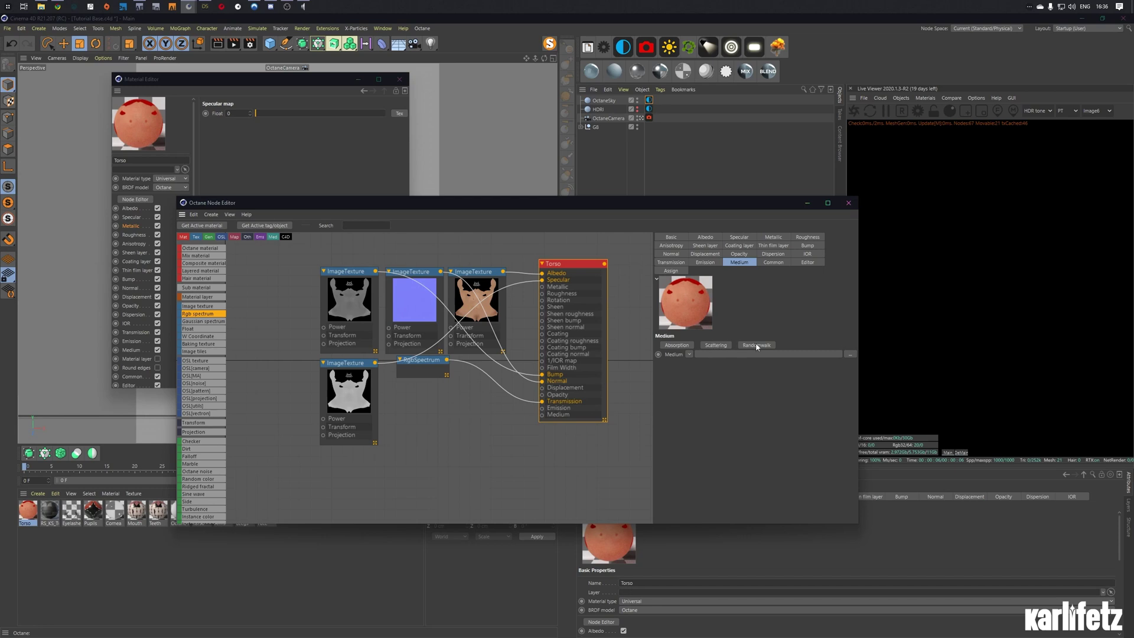
{"action": "left_click", "coordinate": [716, 346]}
{"action": "left_click_drag", "start_coordinate": [485, 454], "coordinate": [444, 400]}
{"action": "left_click_drag", "start_coordinate": [428, 362], "coordinate": [405, 402]}
{"action": "left_click_drag", "start_coordinate": [482, 413], "coordinate": [485, 414]}
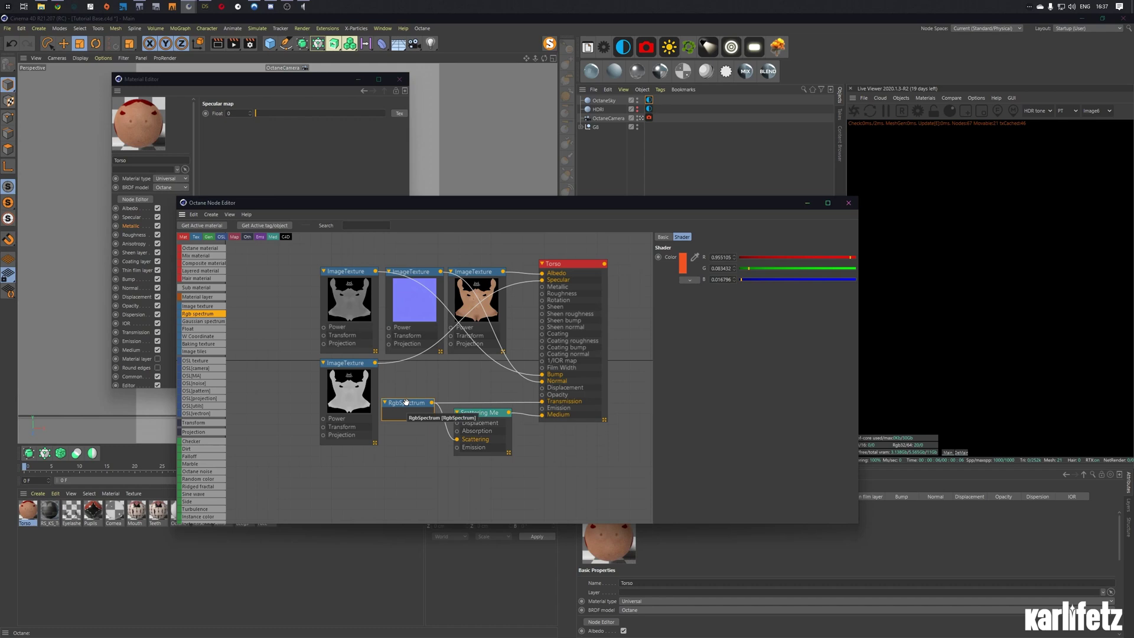
Step: Wire the skin texture into the Scattering Medium's Absorption, keep Density 100, and close both editors
{"action": "left_click_drag", "start_coordinate": [485, 293], "coordinate": [486, 422]}
{"action": "left_click", "coordinate": [478, 413]}
{"action": "double_click", "coordinate": [731, 257]}
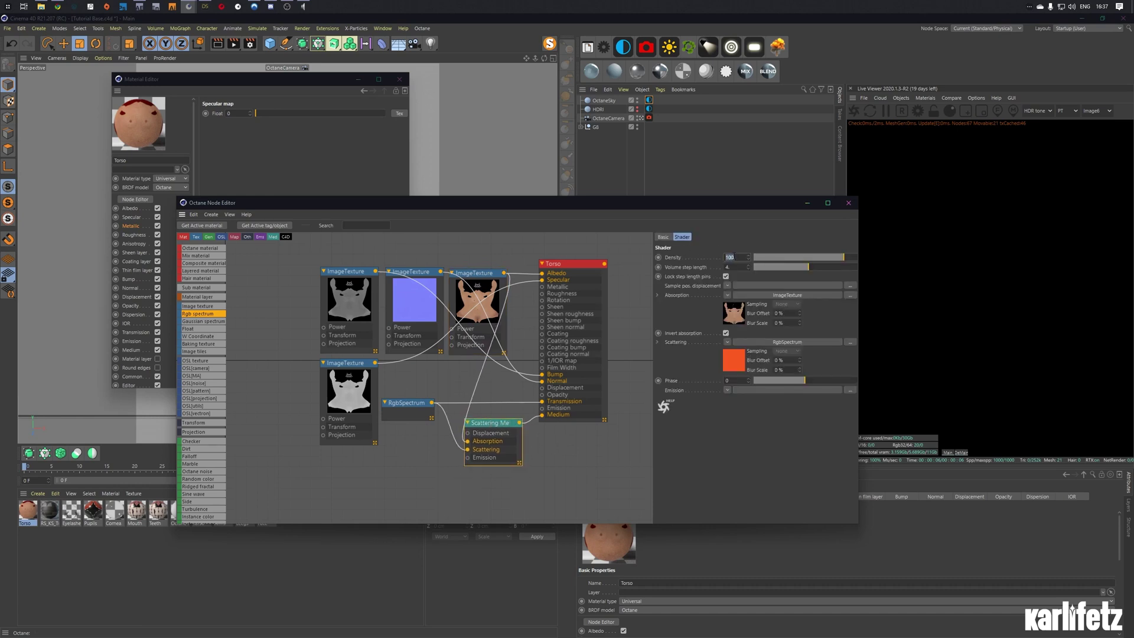
{"action": "key", "text": "Tab"}
{"action": "left_click_drag", "start_coordinate": [489, 421], "coordinate": [488, 420]}
{"action": "left_click", "coordinate": [549, 452]}
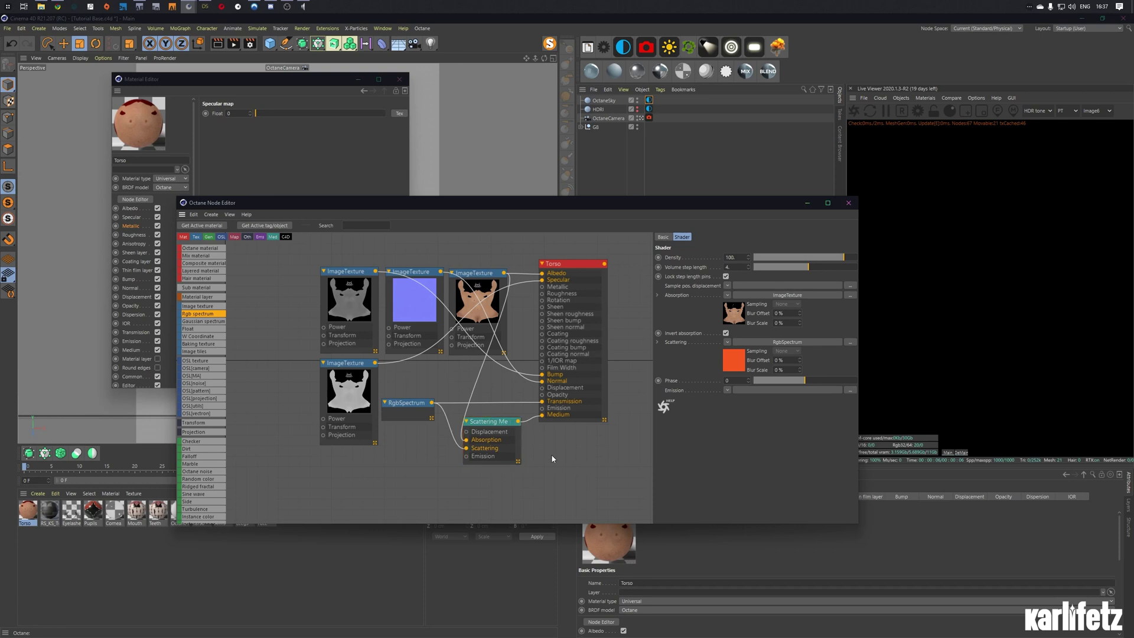
{"action": "left_click", "coordinate": [848, 203]}
{"action": "left_click", "coordinate": [399, 79]}
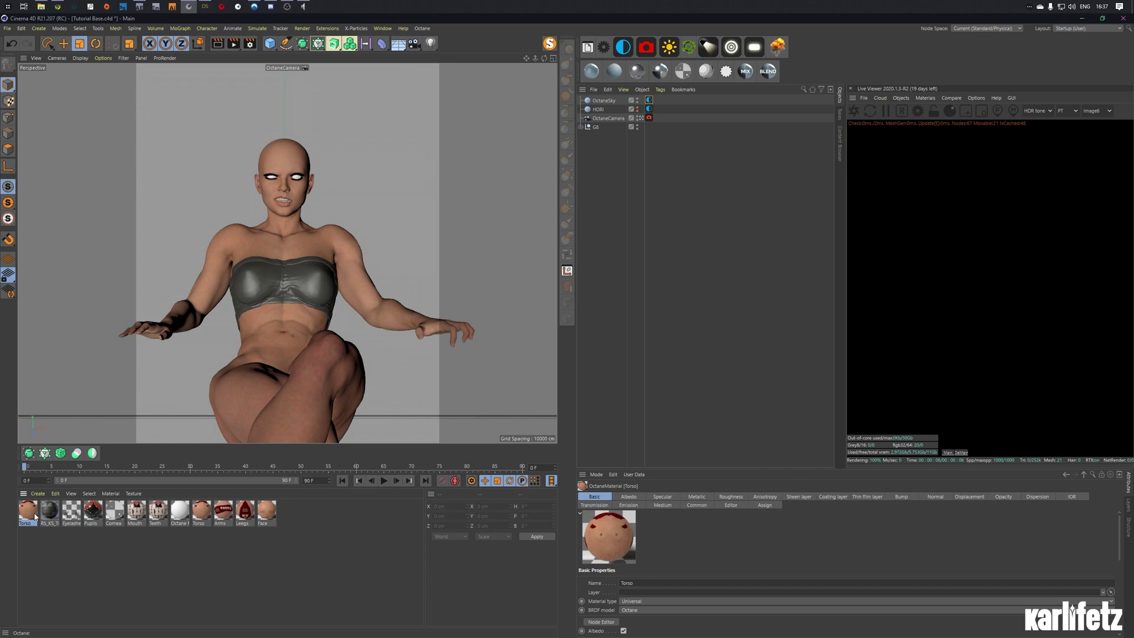
Step: Duplicate the Torso material and check the skin texture's file in its node graph
{"action": "key", "text": "ctrl+c"}
{"action": "key", "text": "ctrl+v"}
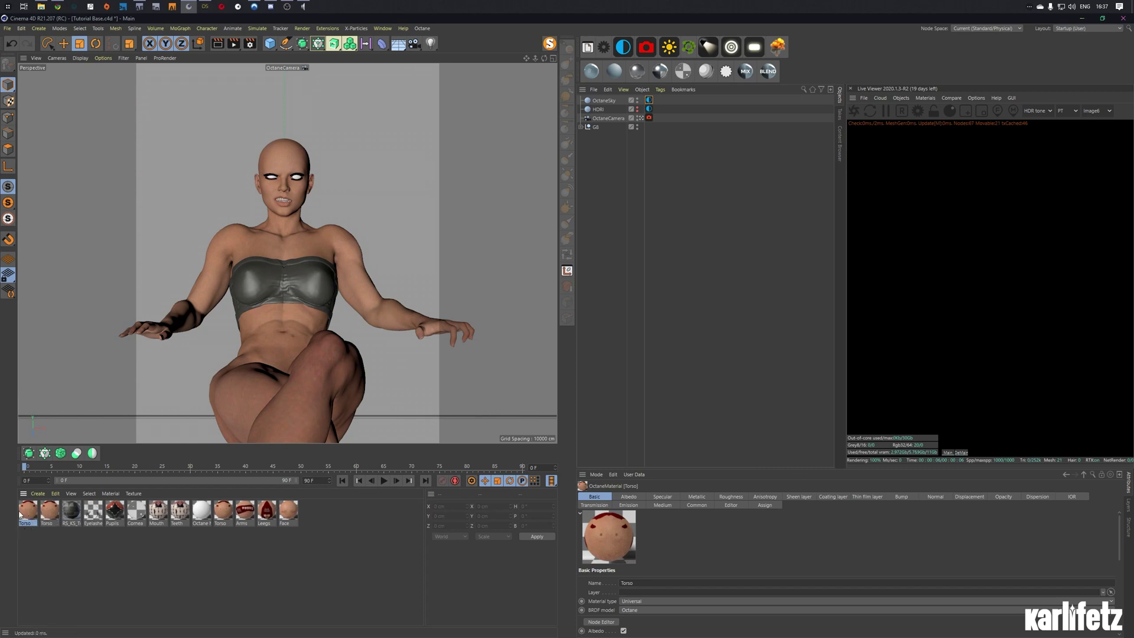
{"action": "double_click", "coordinate": [29, 508]}
{"action": "left_click", "coordinate": [156, 180]}
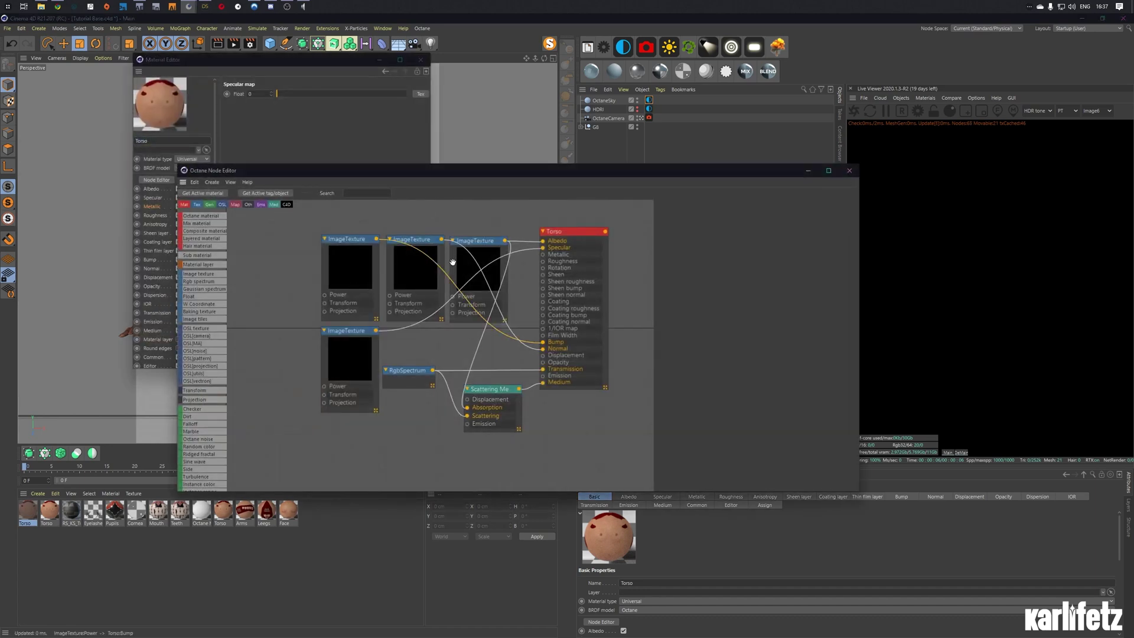
{"action": "left_click", "coordinate": [478, 253]}
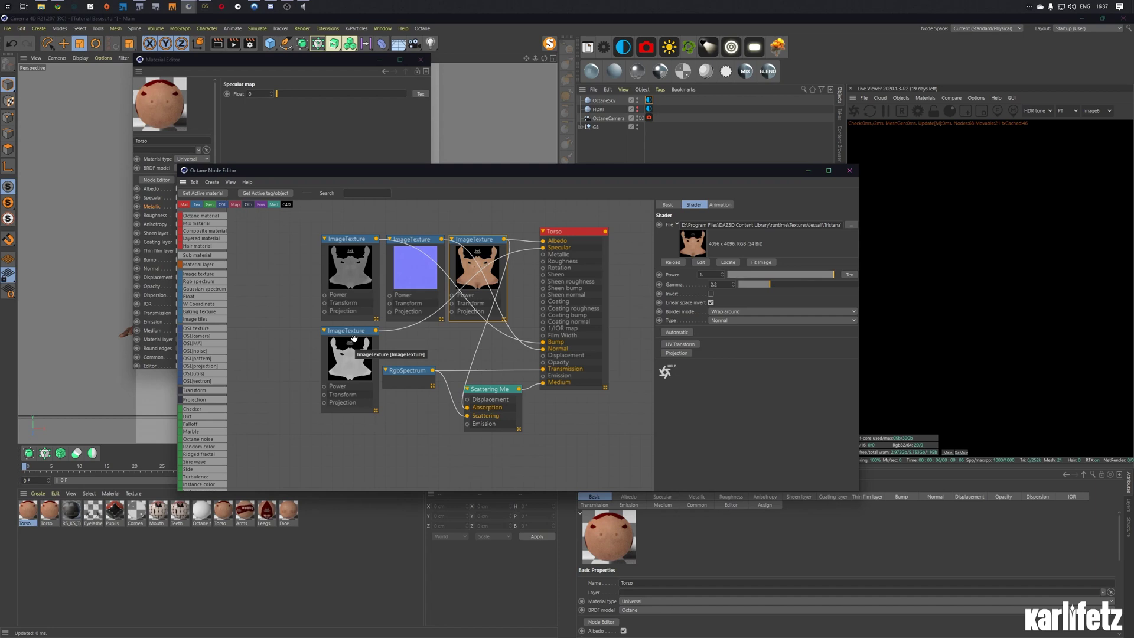
{"action": "left_click", "coordinate": [849, 171]}
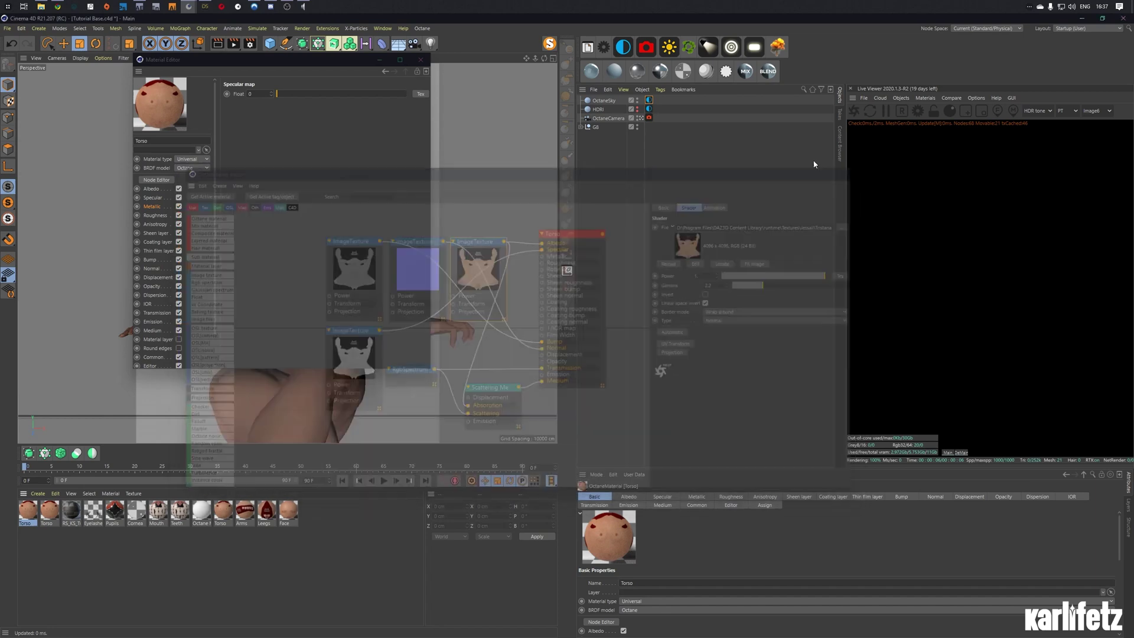
{"action": "left_click", "coordinate": [421, 62]}
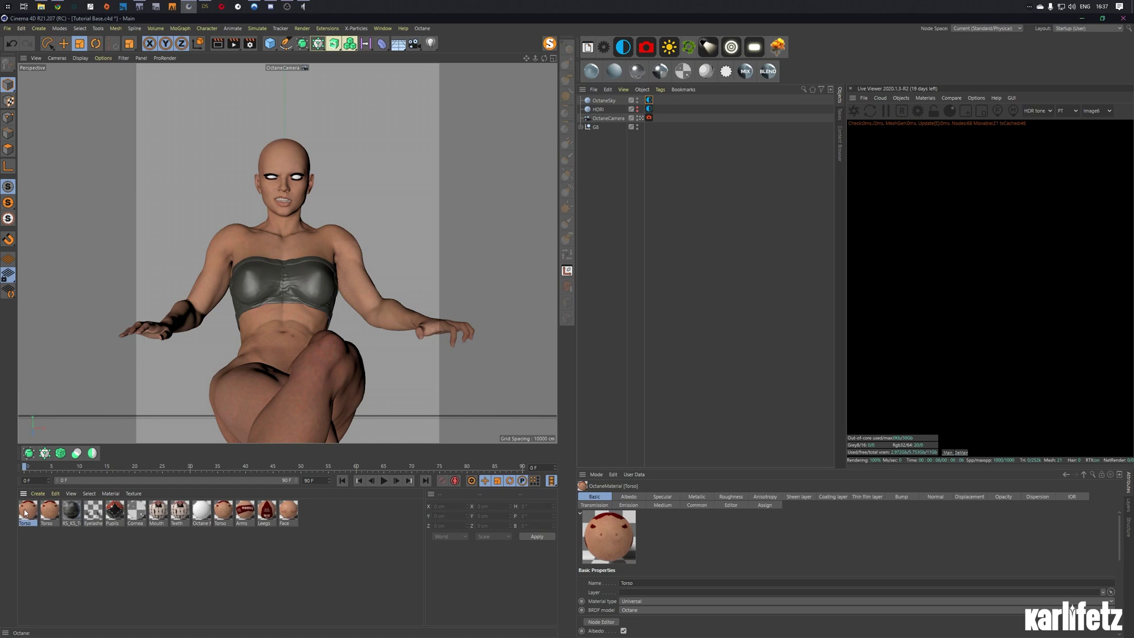
Step: Drag the Torso materials onto each other to merge them into a single Torso material
{"action": "left_click_drag", "start_coordinate": [25, 512], "coordinate": [51, 512], "text": "alt"}
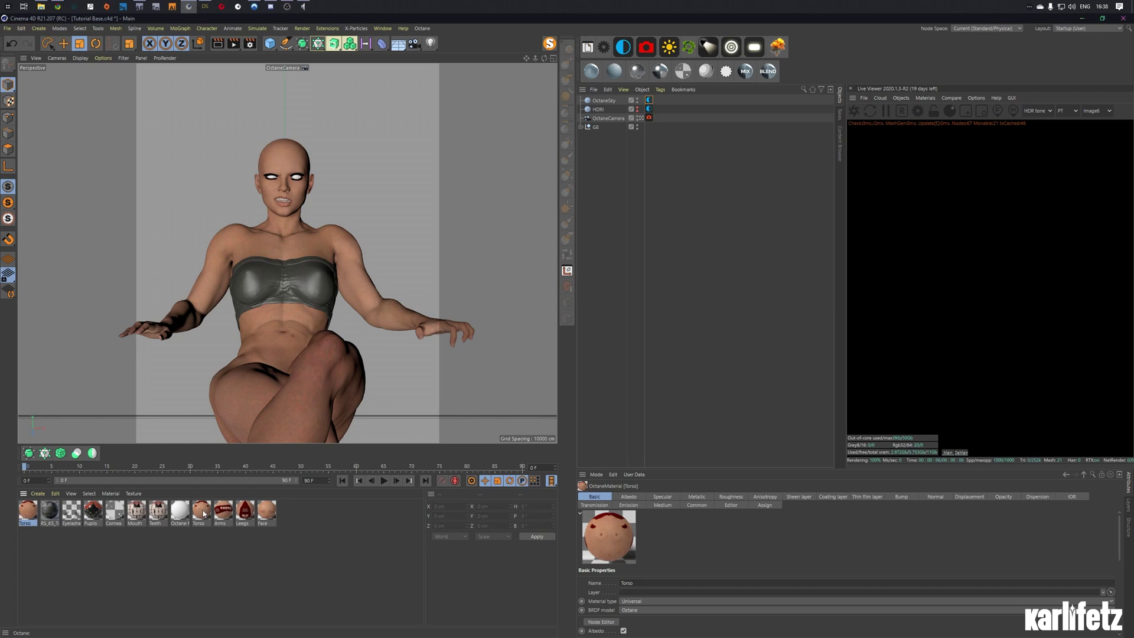
{"action": "left_click_drag", "start_coordinate": [201, 511], "coordinate": [27, 511]}
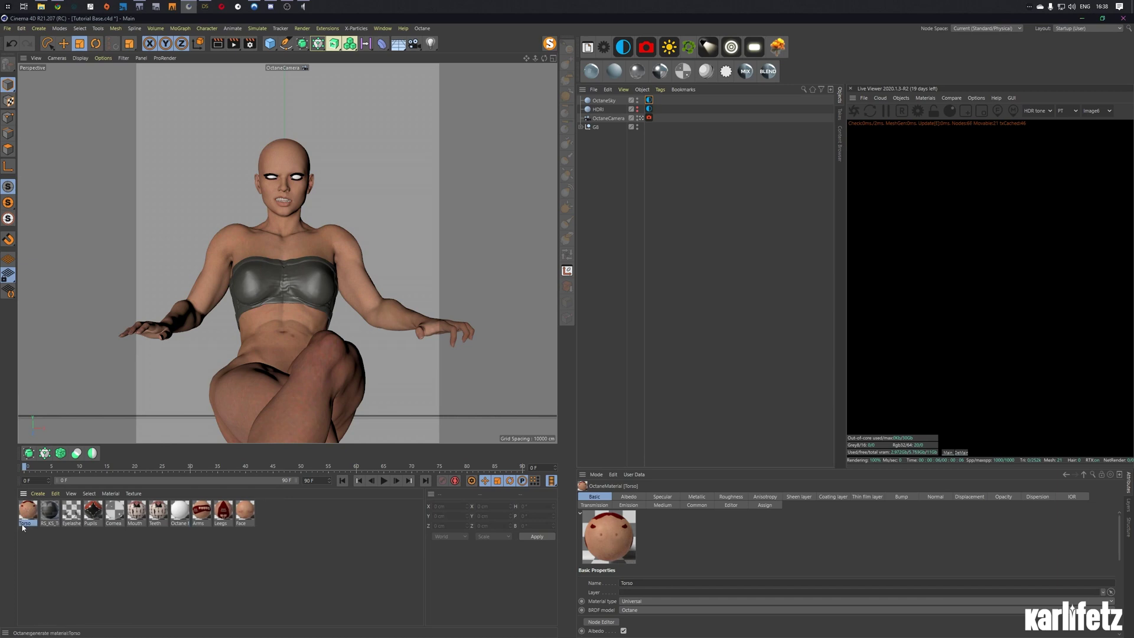
{"action": "double_click", "coordinate": [176, 511]}
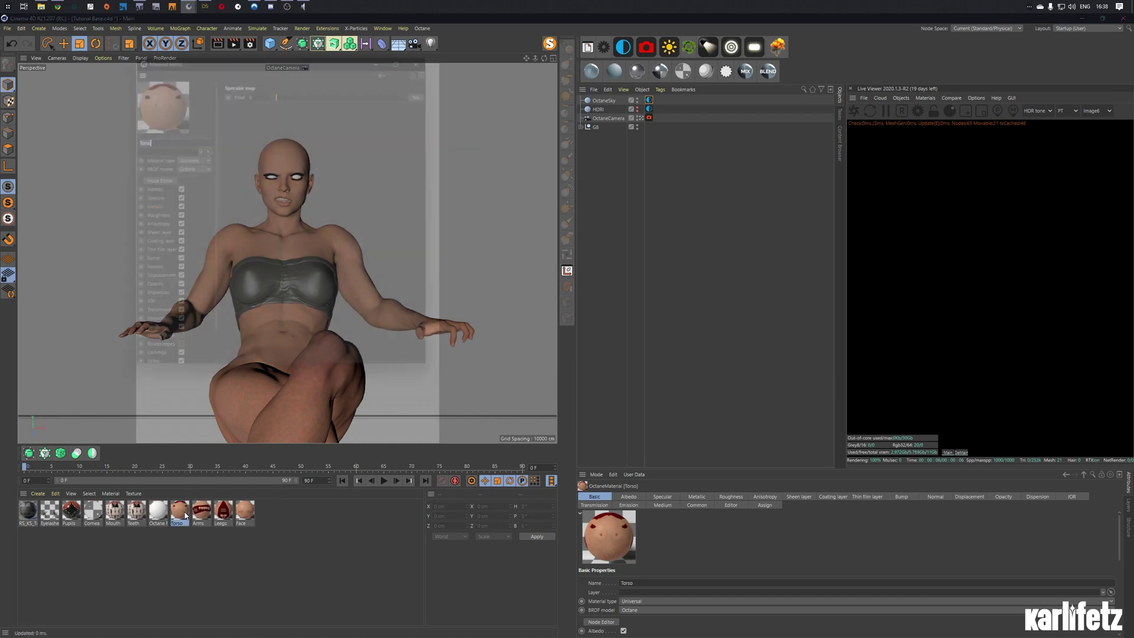
Step: Inspect the Arms, Leegs and Face node graphs to confirm matching subsurface setups
{"action": "left_click_drag", "start_coordinate": [341, 167], "coordinate": [292, 133]}
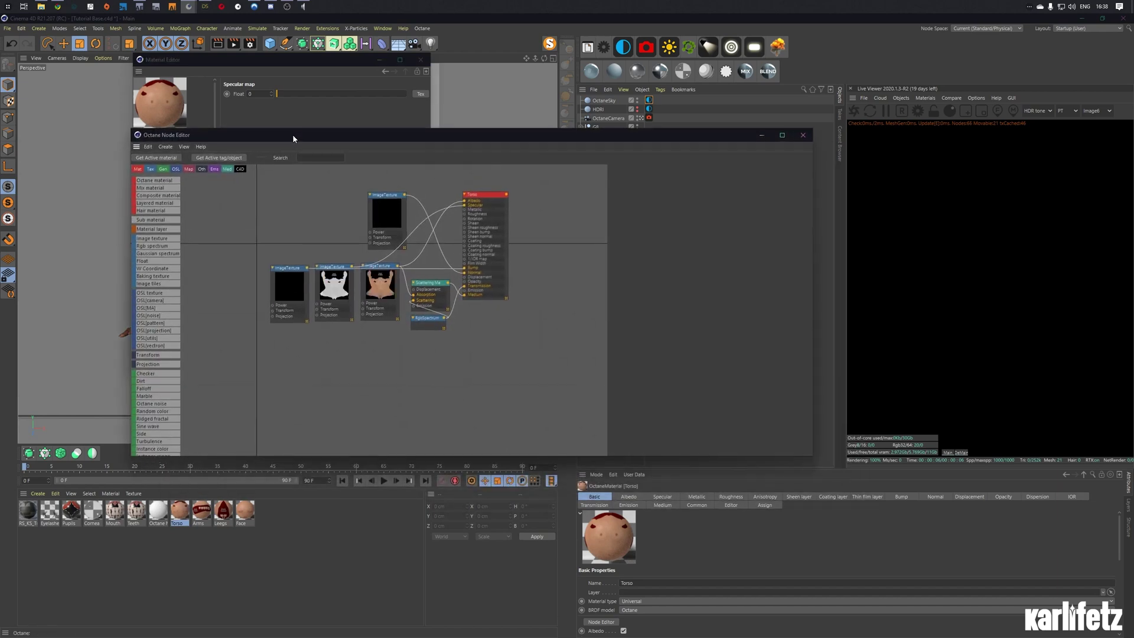
{"action": "left_click", "coordinate": [207, 512]}
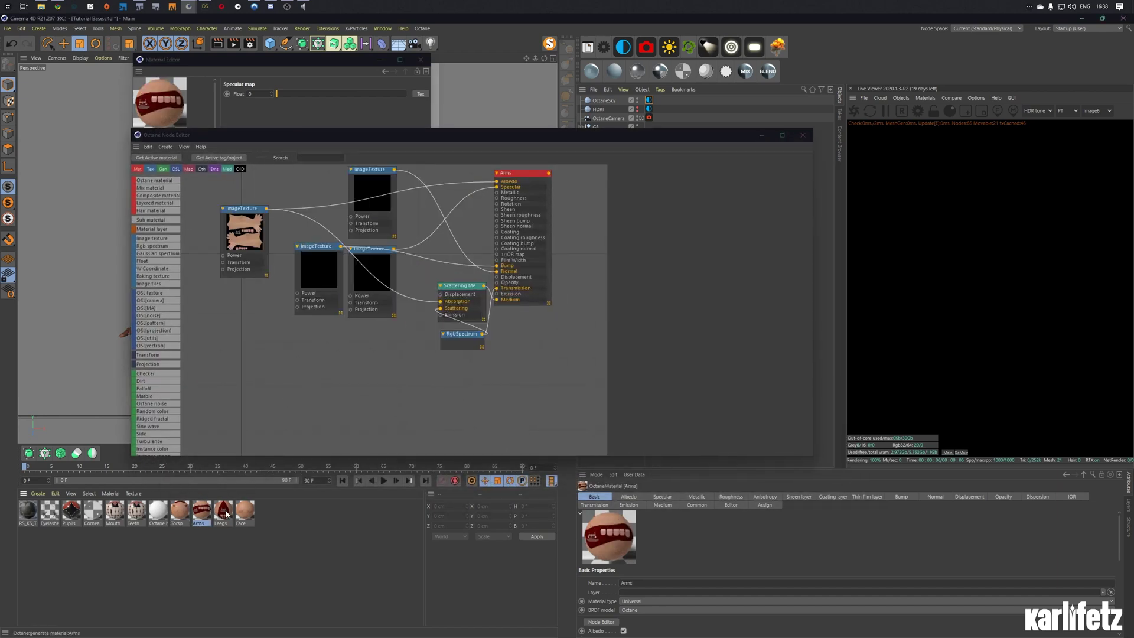
{"action": "left_click", "coordinate": [223, 511]}
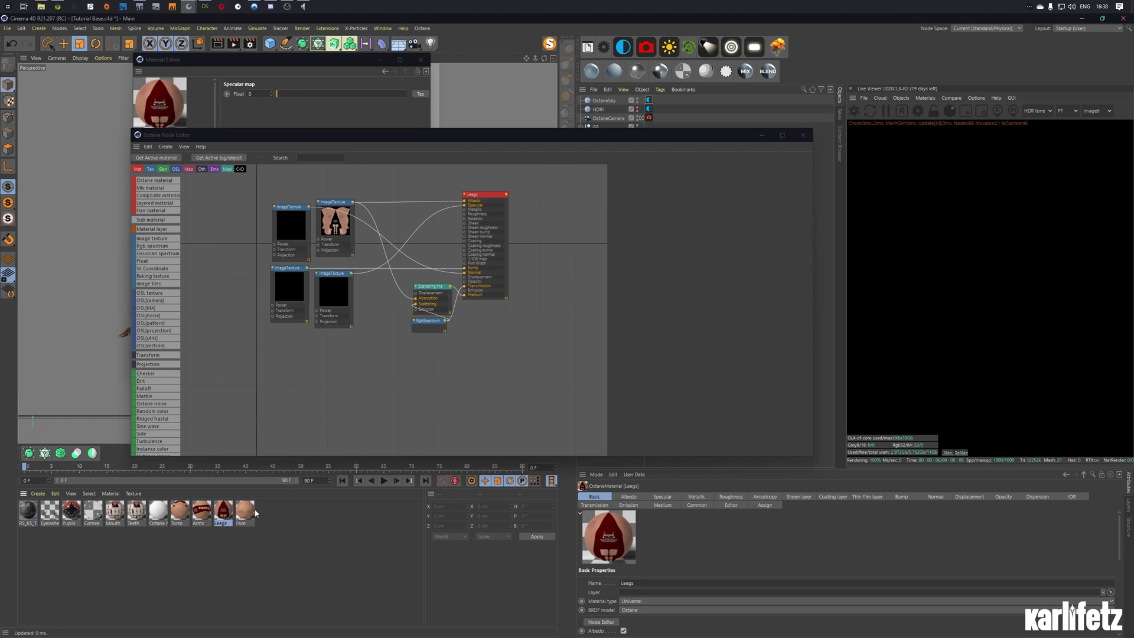
{"action": "left_click", "coordinate": [245, 511]}
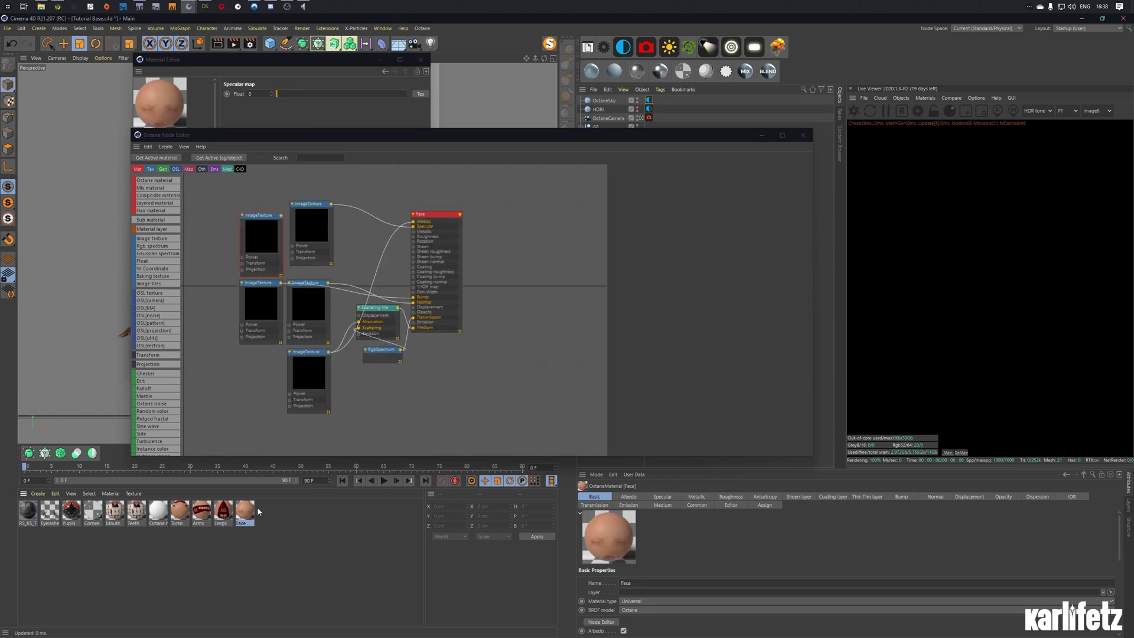
Step: Close the Node Editor and Material Editor, then resend the scene to Octane Live Viewer
{"action": "left_click", "coordinate": [802, 135]}
{"action": "left_click", "coordinate": [420, 60]}
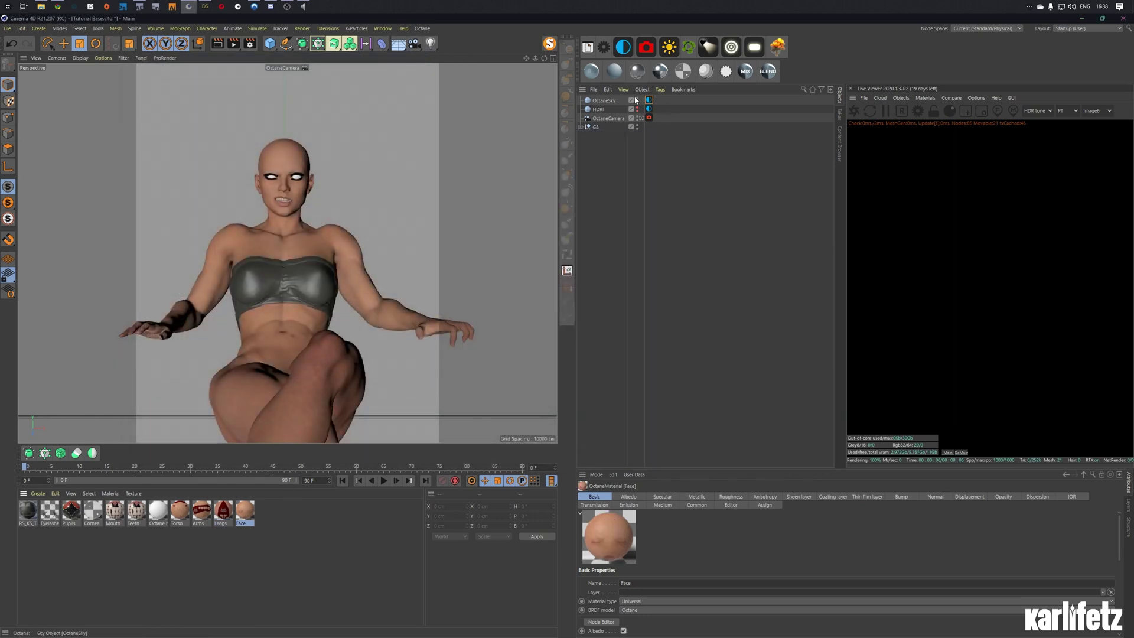
{"action": "left_click", "coordinate": [855, 112]}
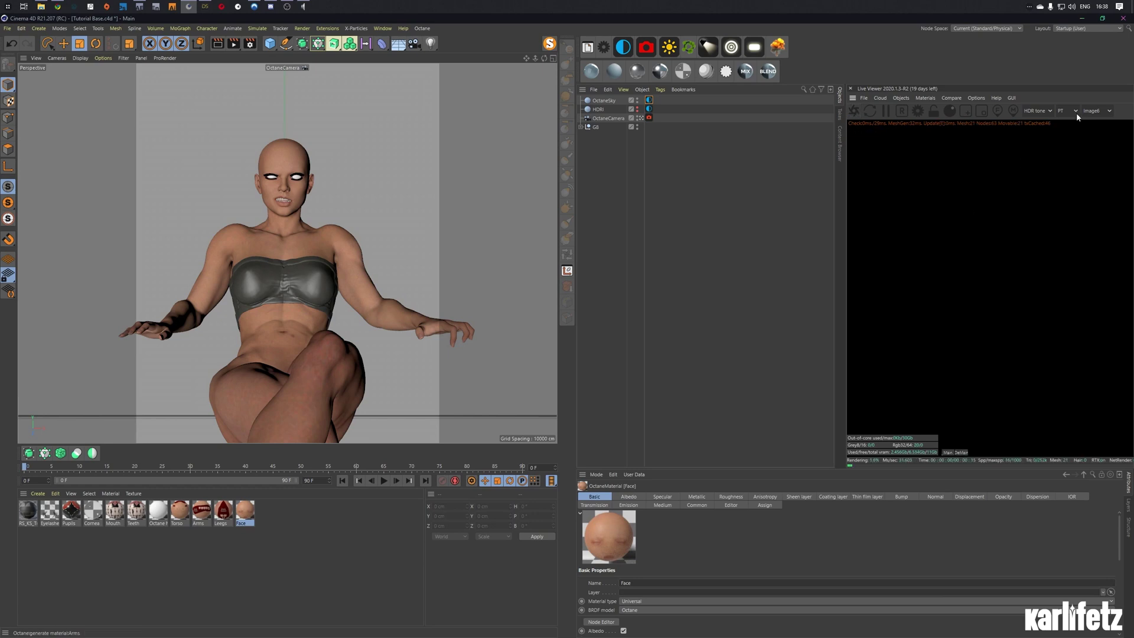
{"action": "left_click", "coordinate": [422, 28]}
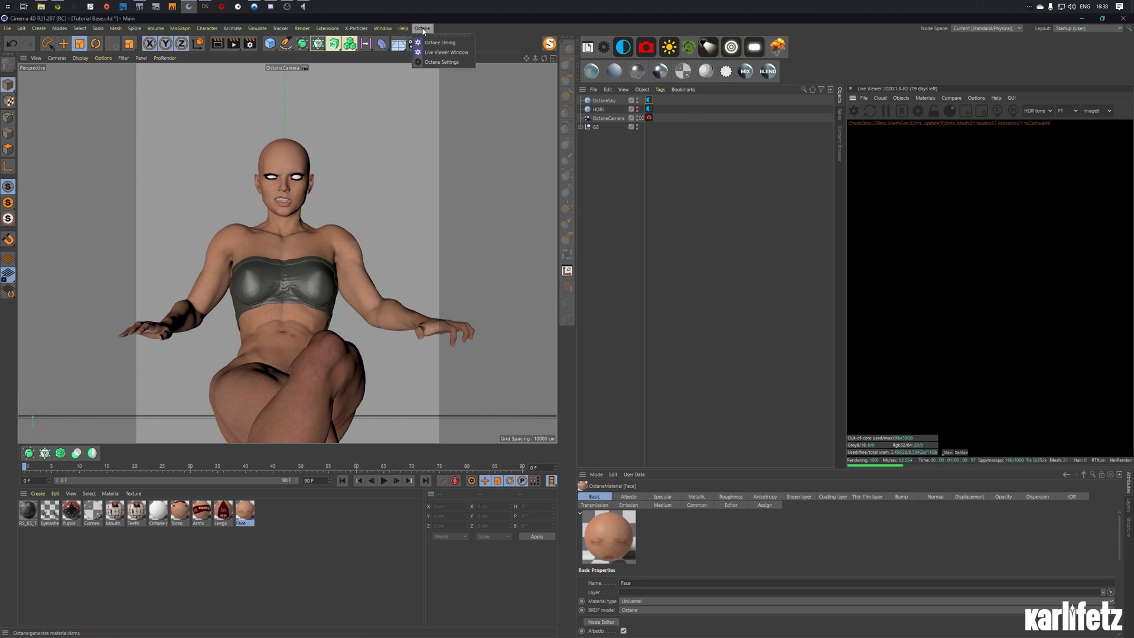
{"action": "left_click", "coordinate": [437, 65]}
{"action": "left_click_drag", "start_coordinate": [83, 33], "coordinate": [286, 165]}
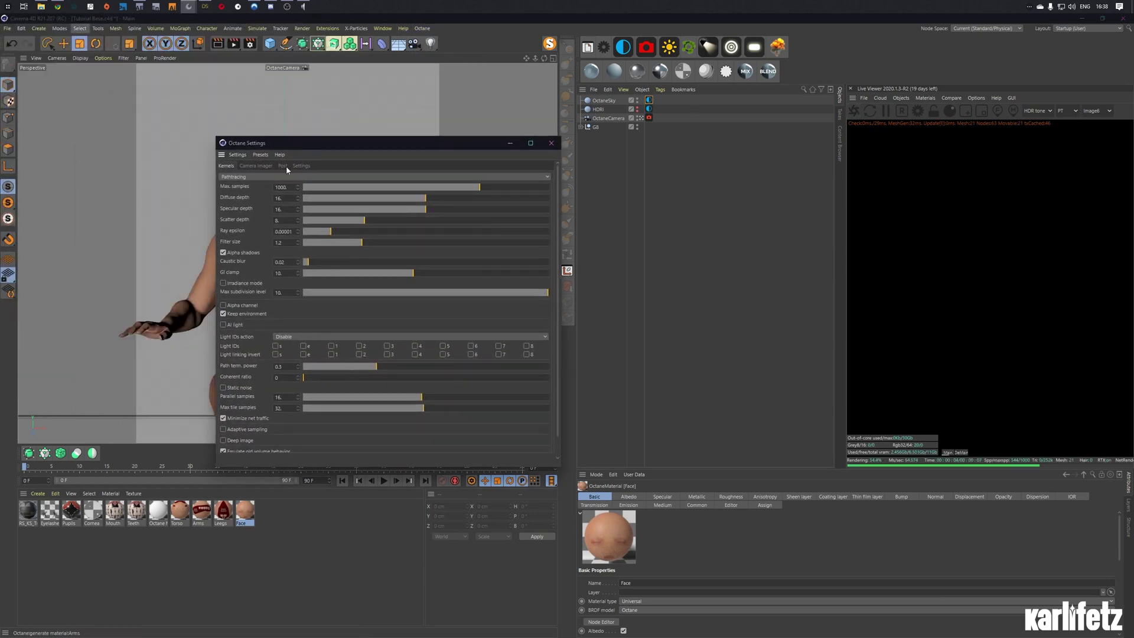
{"action": "double_click", "coordinate": [284, 186]}
{"action": "left_click", "coordinate": [292, 234]}
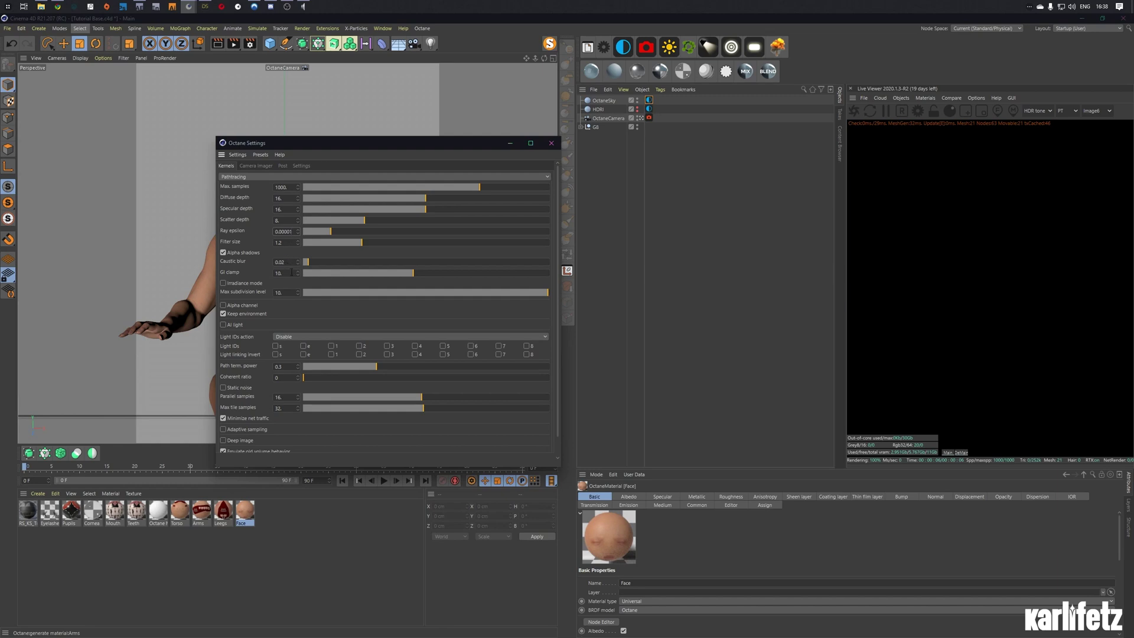
{"action": "double_click", "coordinate": [292, 273]}
{"action": "left_click", "coordinate": [551, 143]}
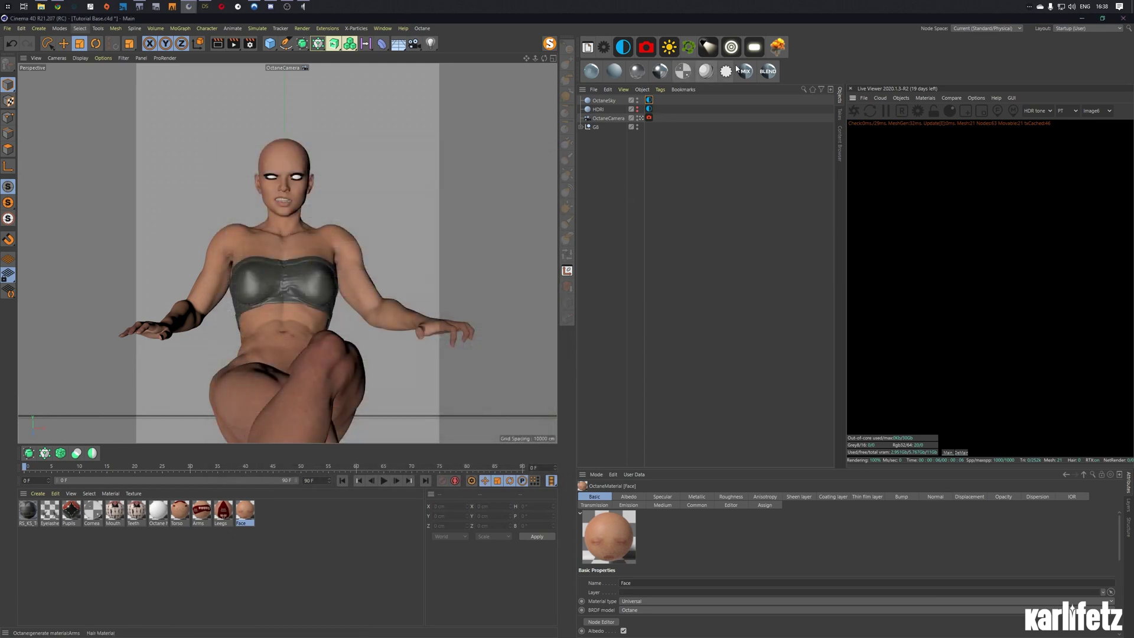
Step: Add an Octane Area Light and return the viewport to Quick Shading
{"action": "left_click", "coordinate": [754, 47]}
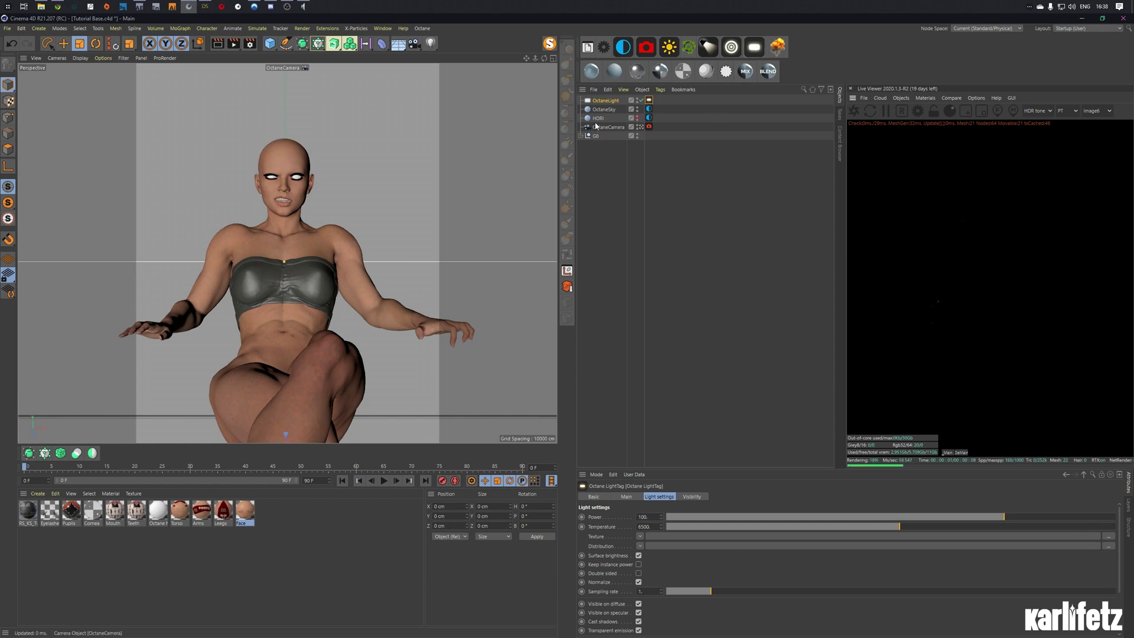
{"action": "left_click", "coordinate": [599, 101]}
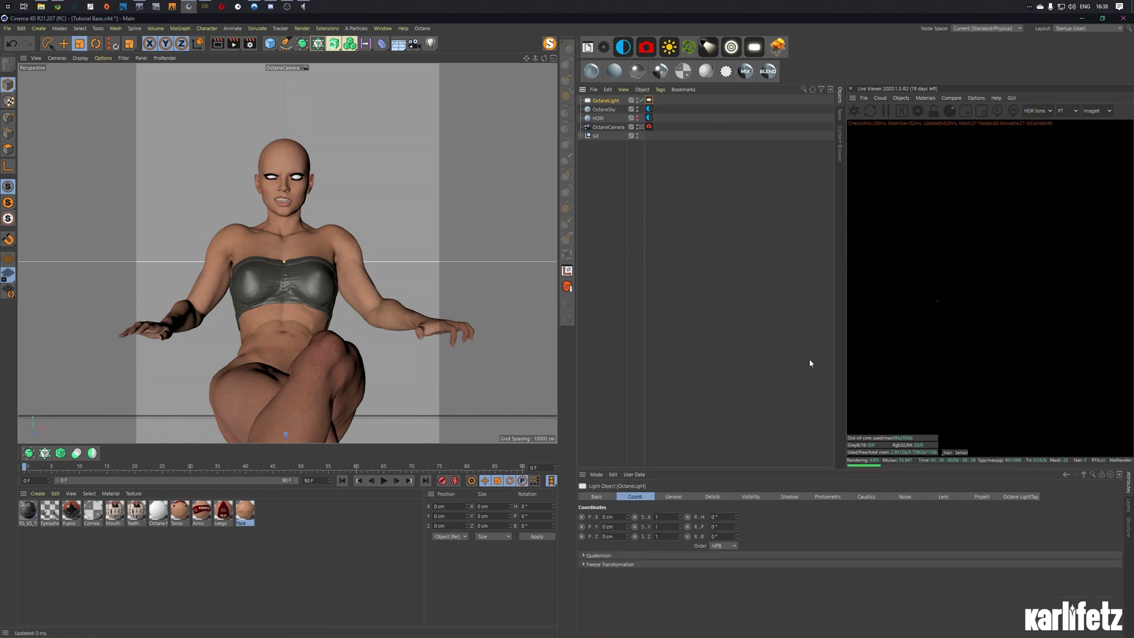
{"action": "left_click", "coordinate": [80, 58]}
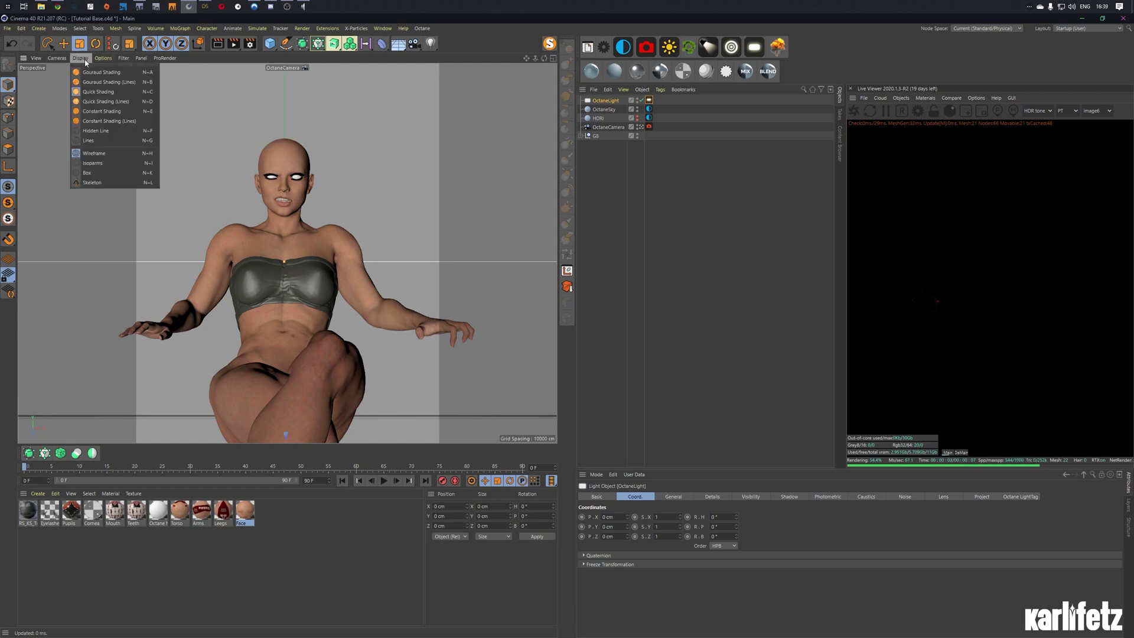
{"action": "left_click", "coordinate": [104, 78]}
{"action": "left_click", "coordinate": [80, 58]}
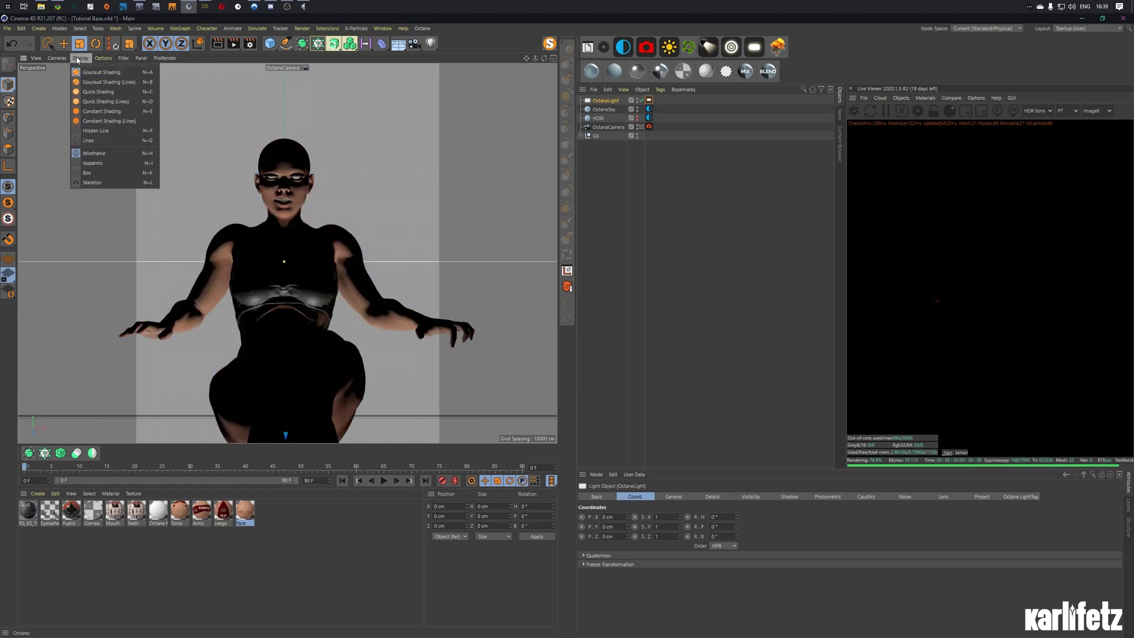
{"action": "left_click", "coordinate": [101, 91]}
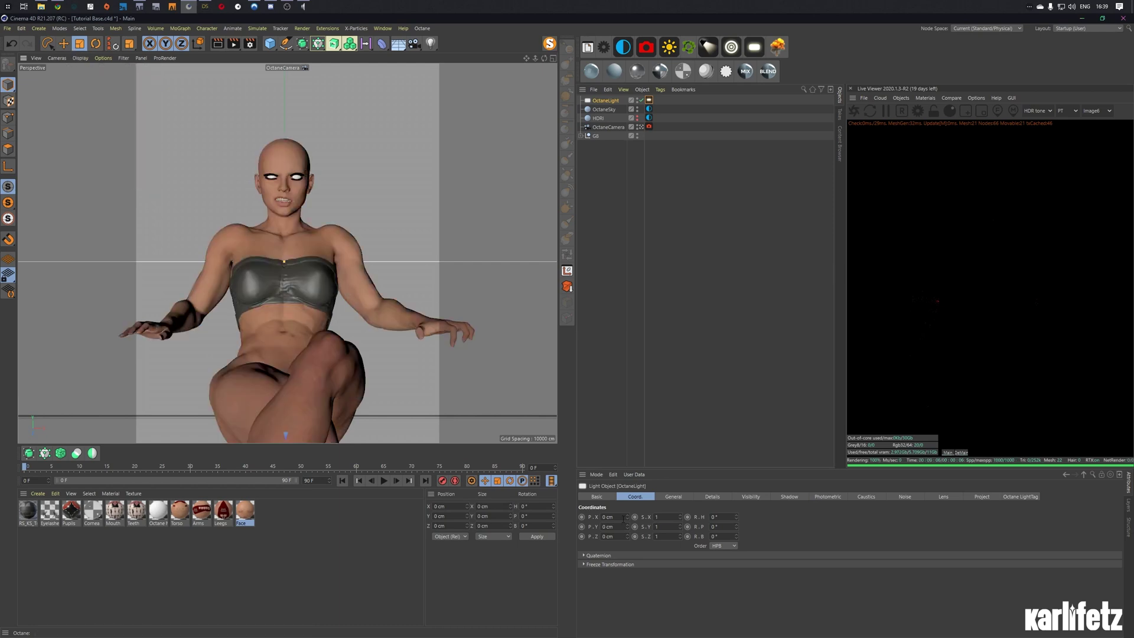
Step: Raise the light to P.Y 121 cm and scale it down to about half size
{"action": "left_click_drag", "start_coordinate": [628, 527], "coordinate": [627, 455]}
{"action": "left_click", "coordinate": [79, 43]}
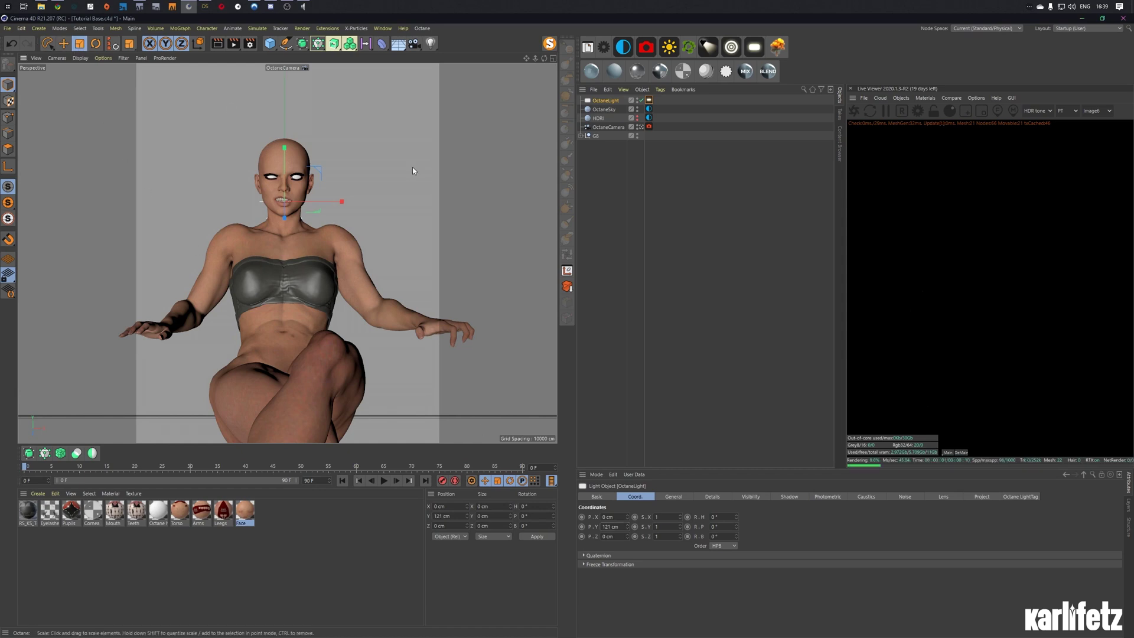
{"action": "left_click_drag", "start_coordinate": [415, 170], "coordinate": [206, 269]}
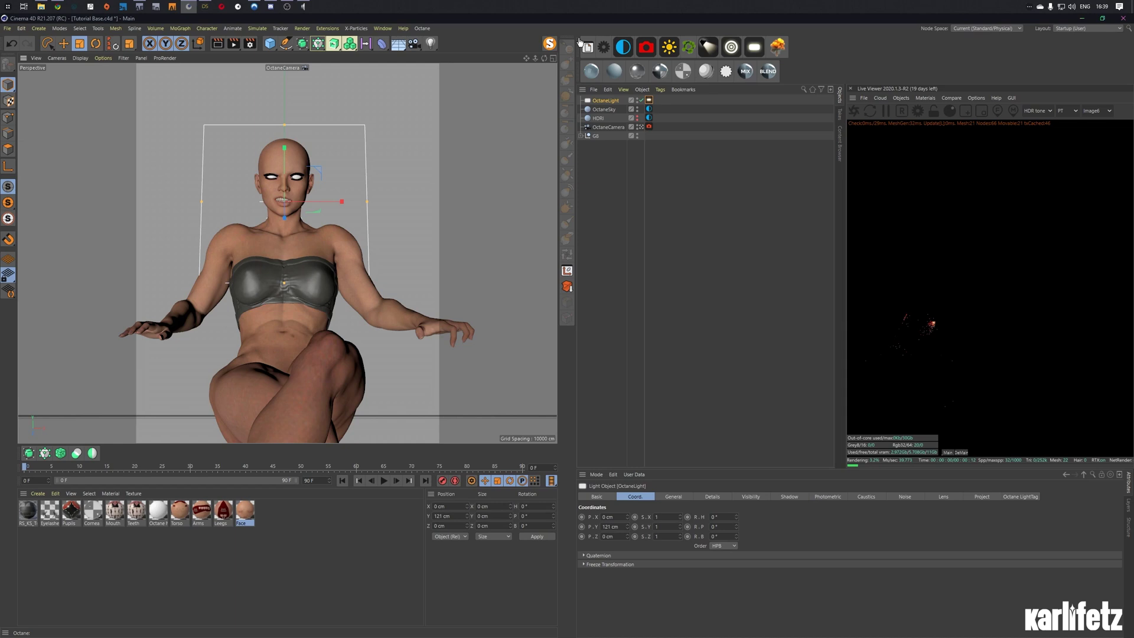
Step: In the four-view layout, move the light along Z behind the figure to 23.712 cm
{"action": "left_click", "coordinate": [554, 58]}
{"action": "key", "text": "e"}
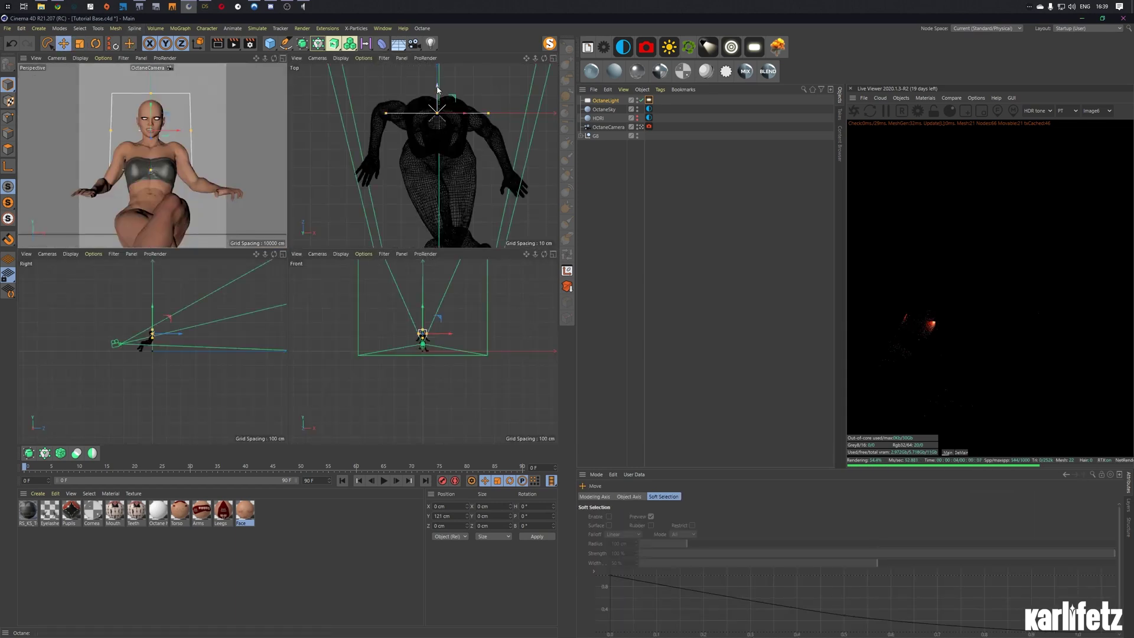
{"action": "left_click_drag", "start_coordinate": [438, 88], "coordinate": [436, 63]}
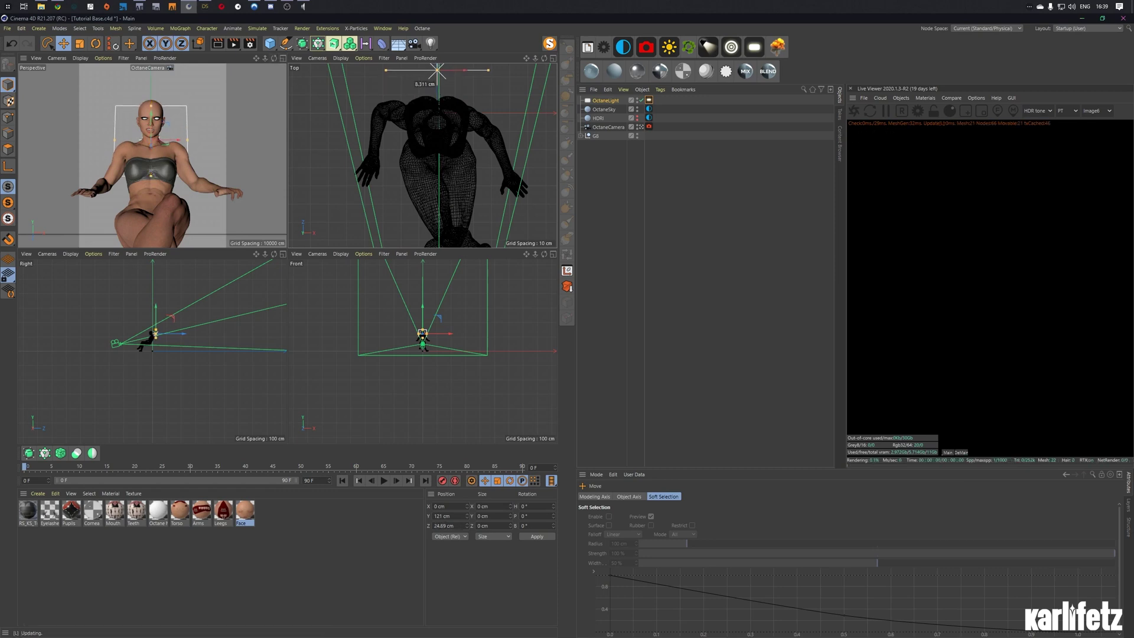
{"action": "left_click", "coordinate": [283, 58]}
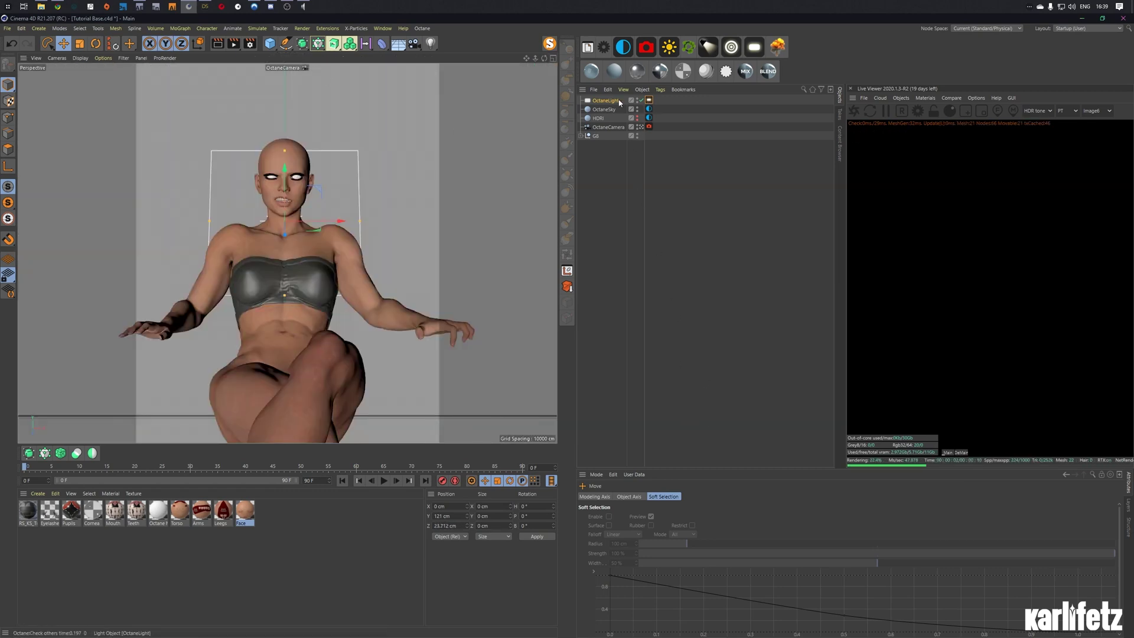
Step: Set the light's R.H heading to 180° so it faces the figure
{"action": "double_click", "coordinate": [716, 517]}
{"action": "type", "text": "180"}
{"action": "key", "text": "Return"}
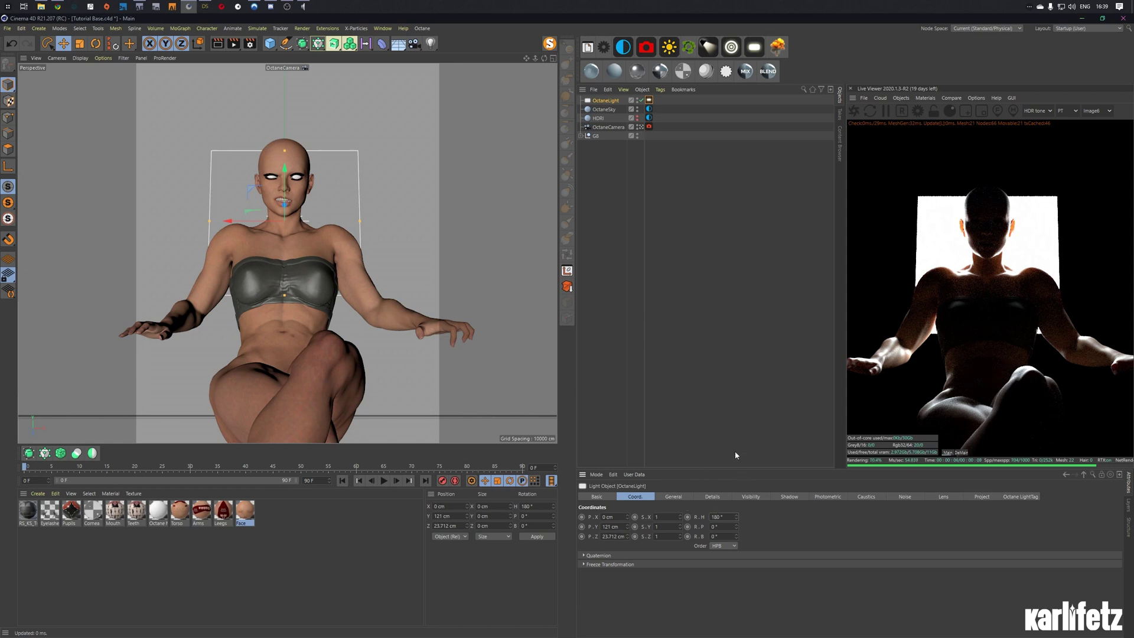
Step: Set the light's Opacity to 0 and lower its Power from 100 to about 17
{"action": "left_click", "coordinate": [649, 101]}
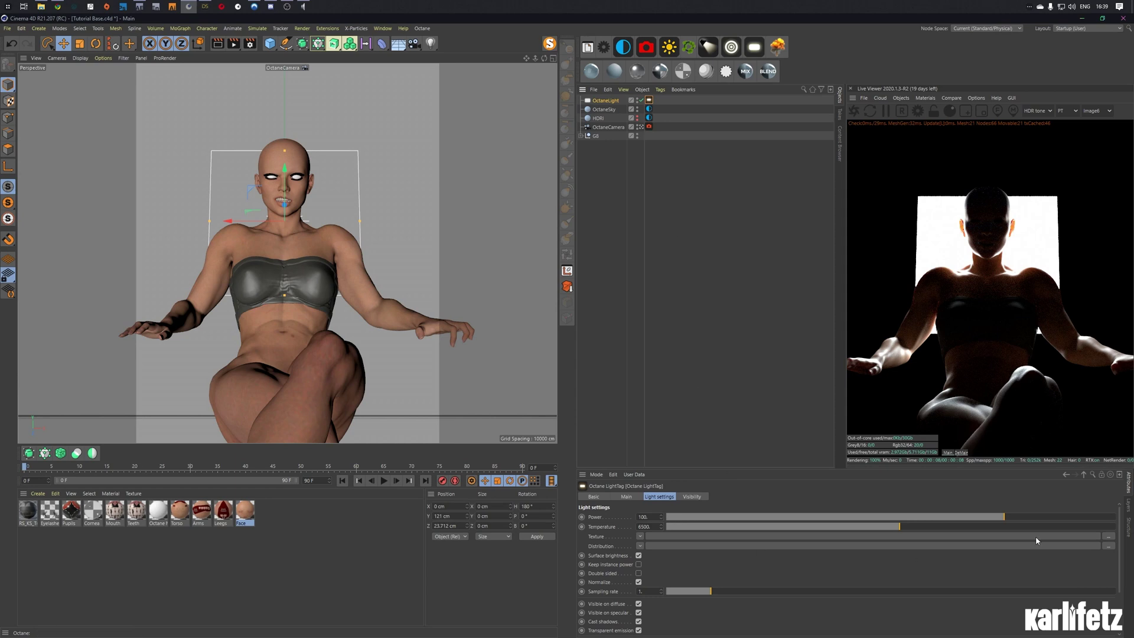
{"action": "left_click_drag", "start_coordinate": [1121, 539], "coordinate": [1121, 599]}
{"action": "left_click_drag", "start_coordinate": [719, 602], "coordinate": [469, 632]}
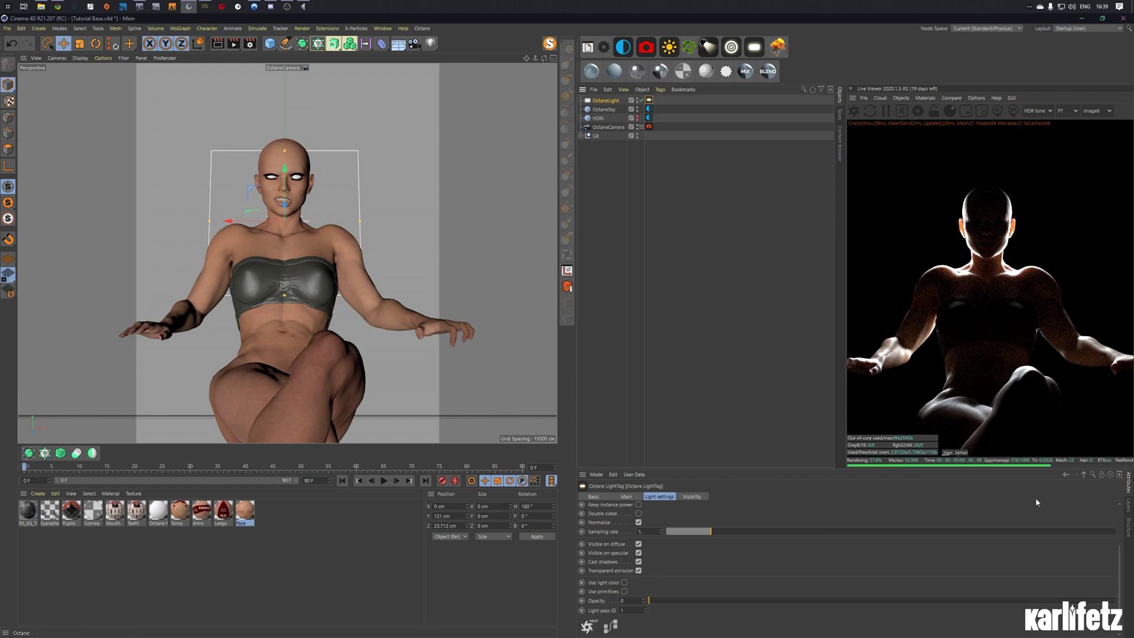
{"action": "left_click", "coordinate": [692, 497]}
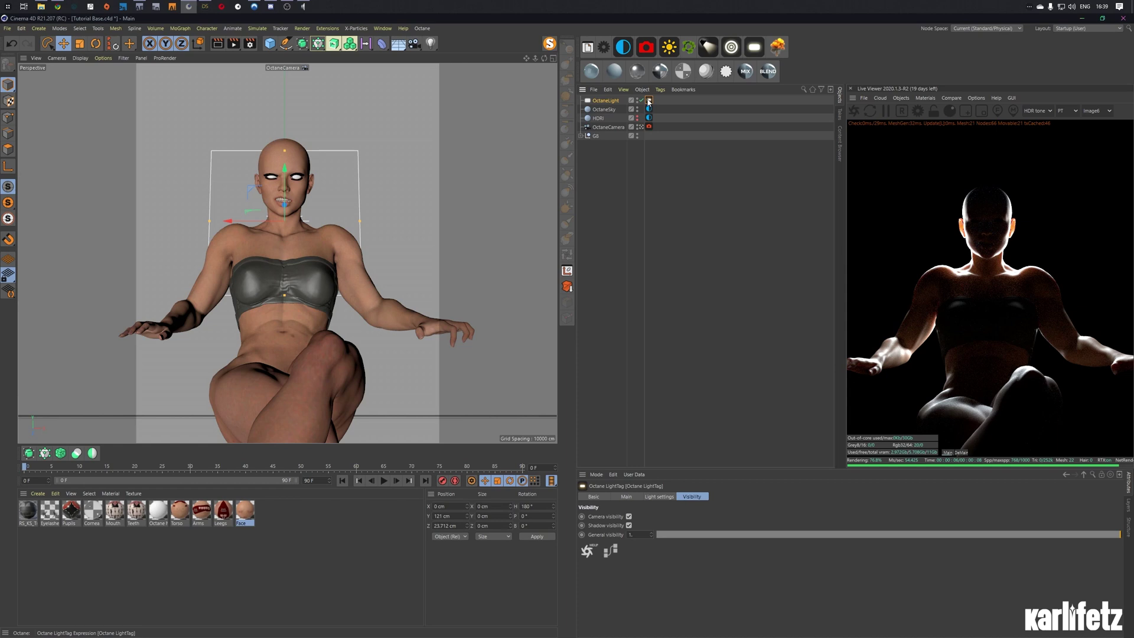
{"action": "left_click", "coordinate": [659, 497]}
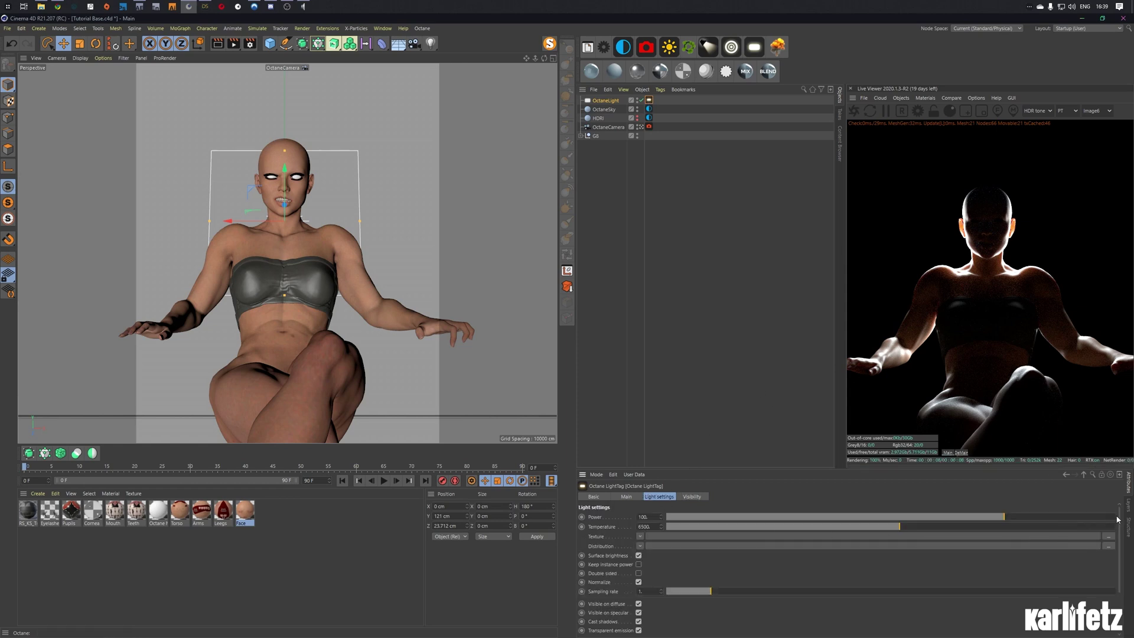
{"action": "left_click_drag", "start_coordinate": [993, 518], "coordinate": [960, 517]}
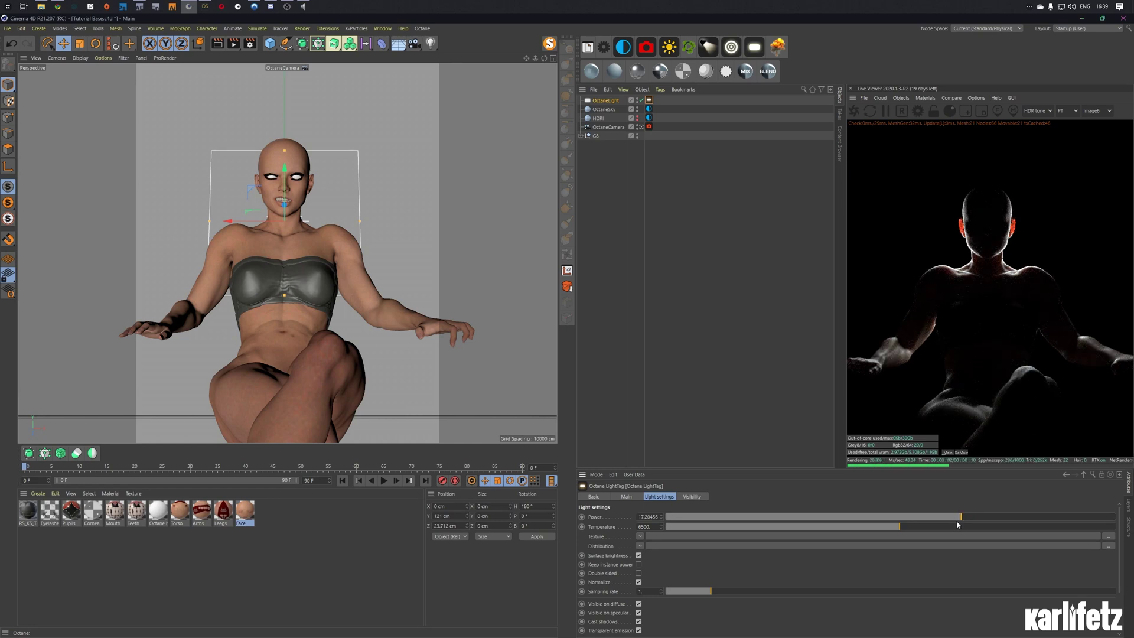
Step: Switch the light's emission to texture and assign an RgbSpectrum shader
{"action": "left_click", "coordinate": [628, 496]}
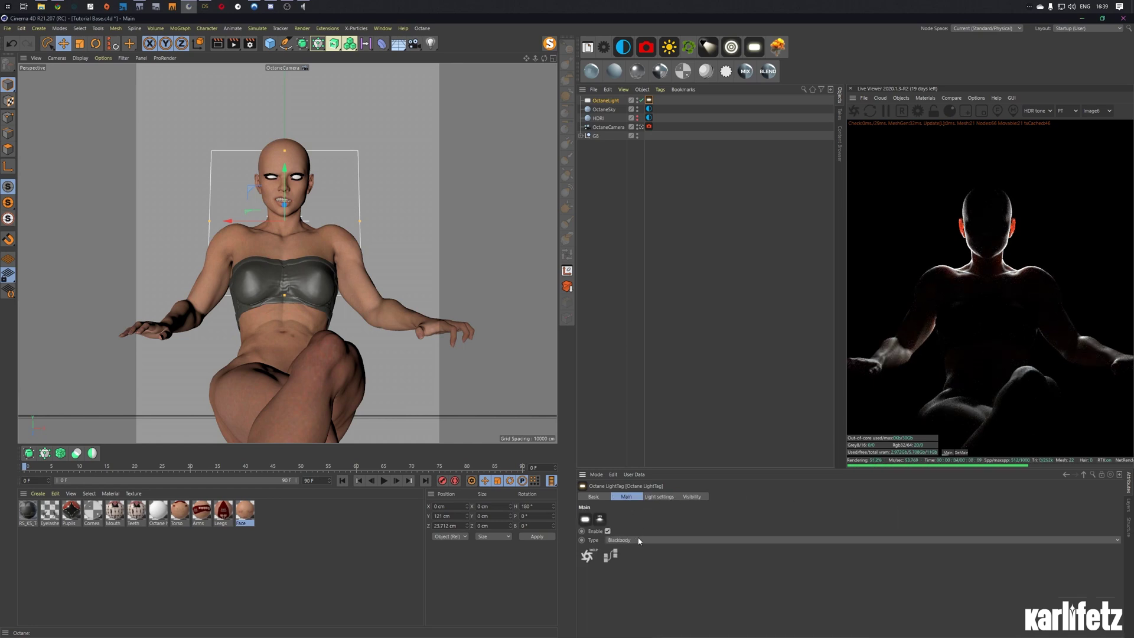
{"action": "left_click", "coordinate": [637, 539]}
{"action": "left_click", "coordinate": [634, 559]}
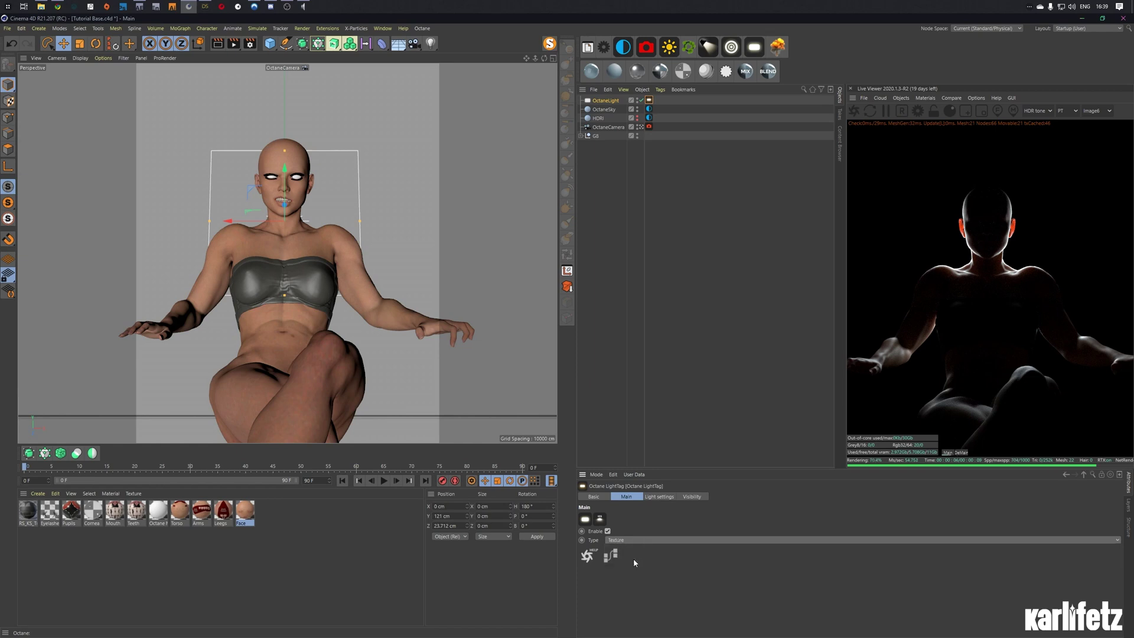
{"action": "left_click", "coordinate": [659, 496]}
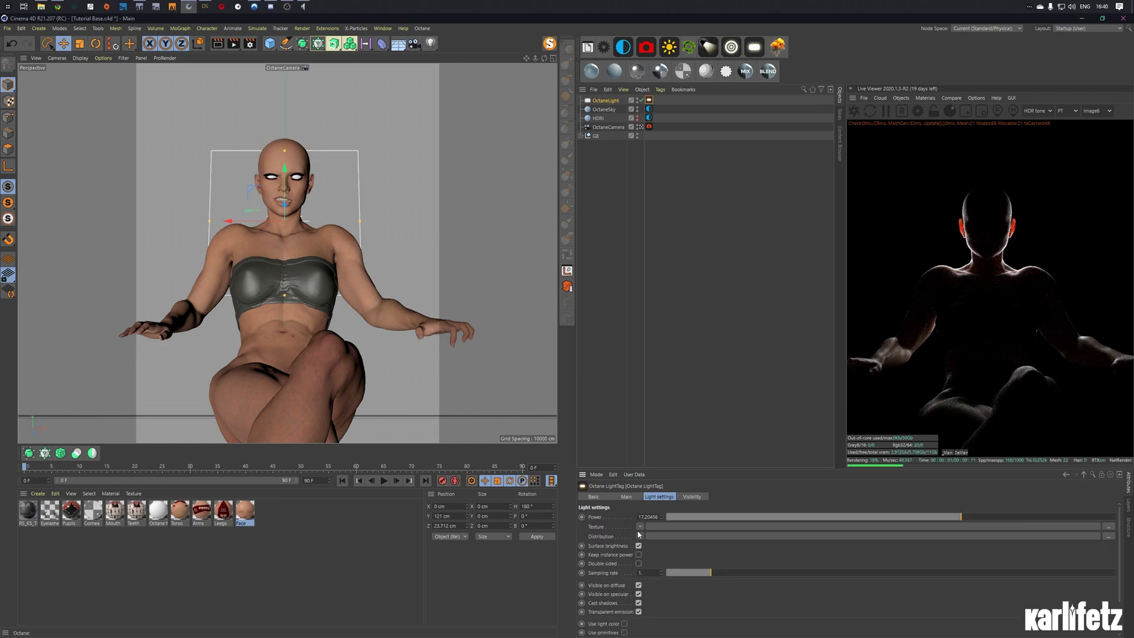
{"action": "left_click", "coordinate": [640, 526]}
{"action": "mouse_move", "coordinate": [666, 482]}
{"action": "mouse_move", "coordinate": [700, 478]}
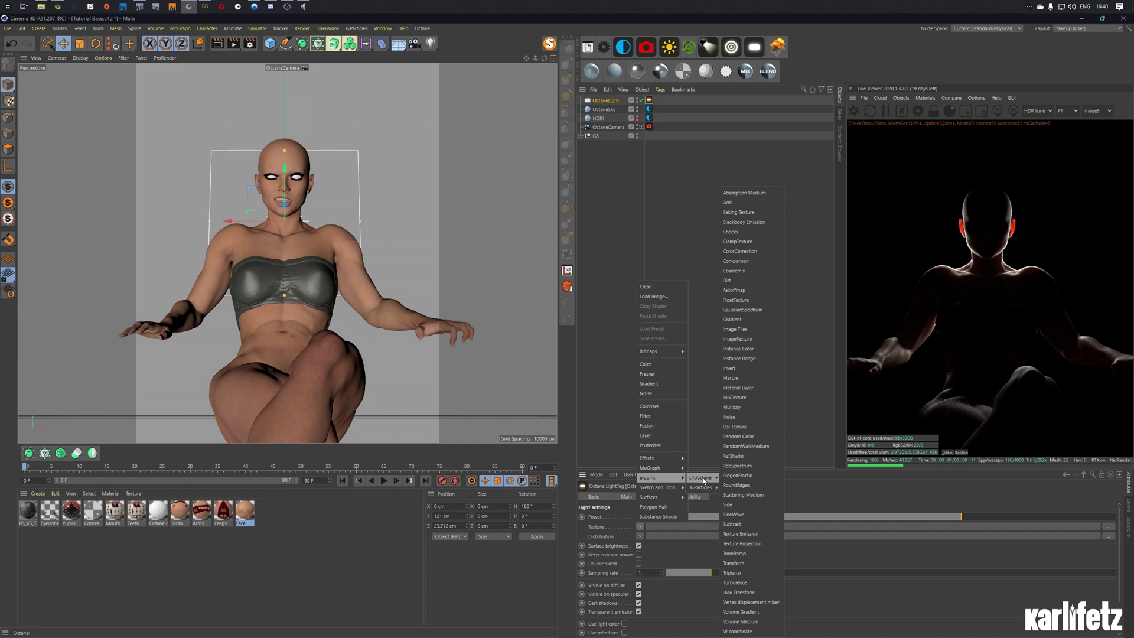
{"action": "left_click", "coordinate": [737, 469]}
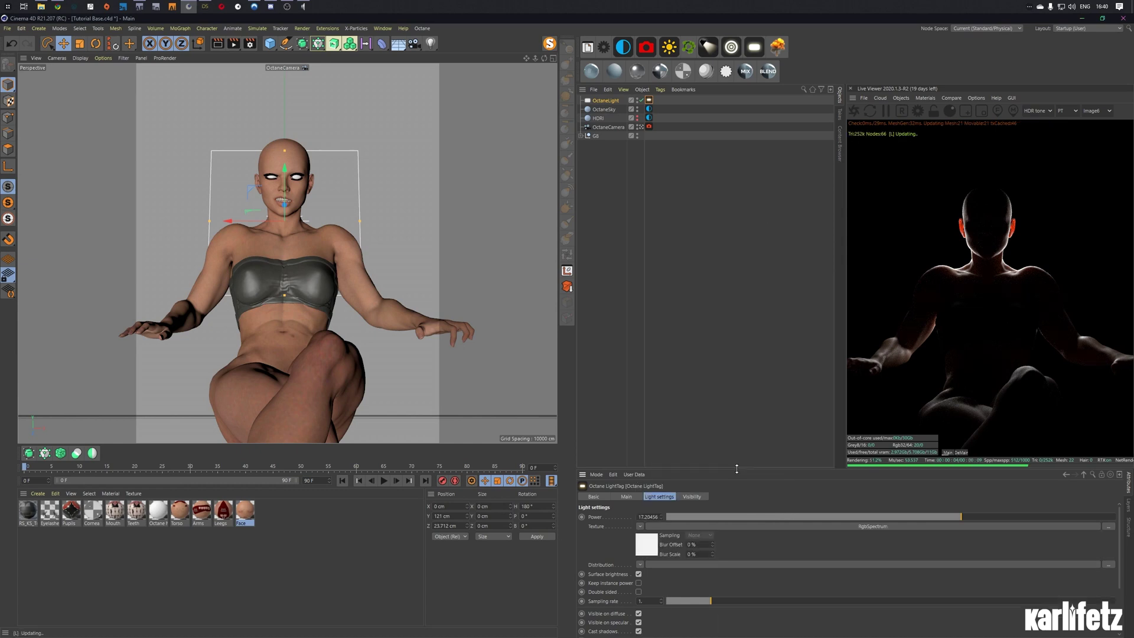
Step: Set the RgbSpectrum colour to a pale orange
{"action": "left_click", "coordinate": [644, 545]}
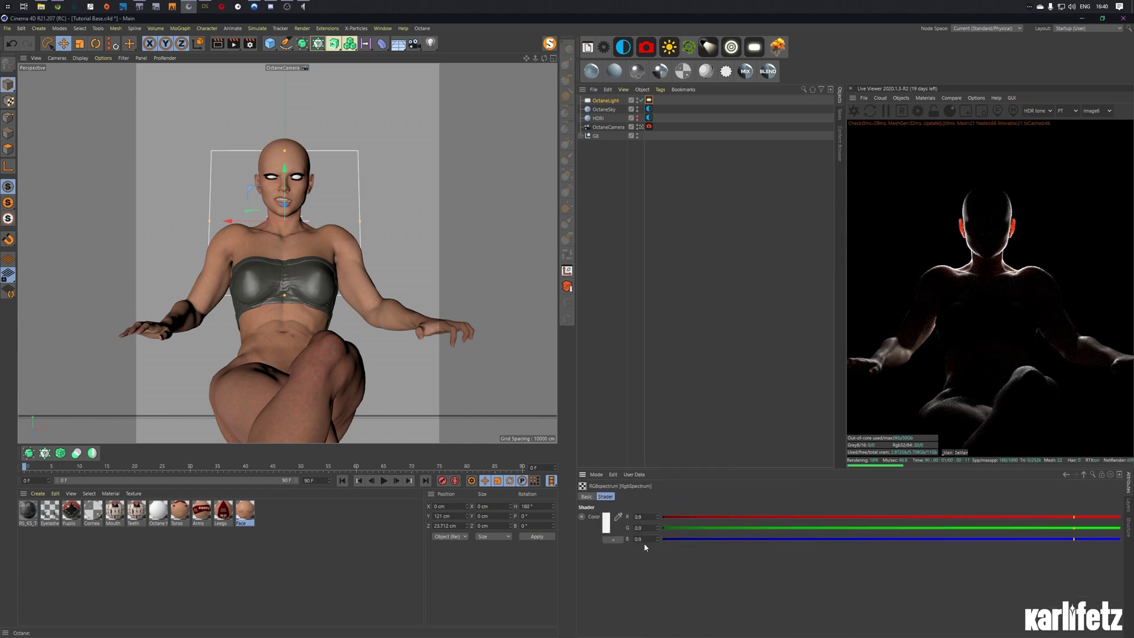
{"action": "left_click", "coordinate": [607, 530]}
{"action": "left_click_drag", "start_coordinate": [570, 521], "coordinate": [556, 523]}
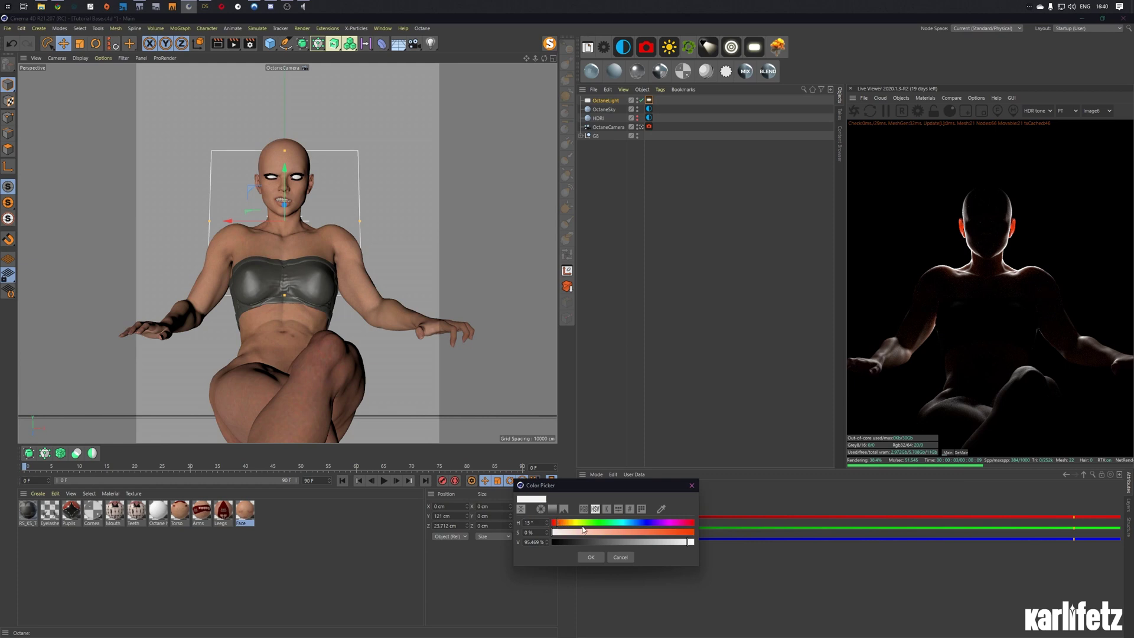
{"action": "left_click", "coordinate": [678, 534]}
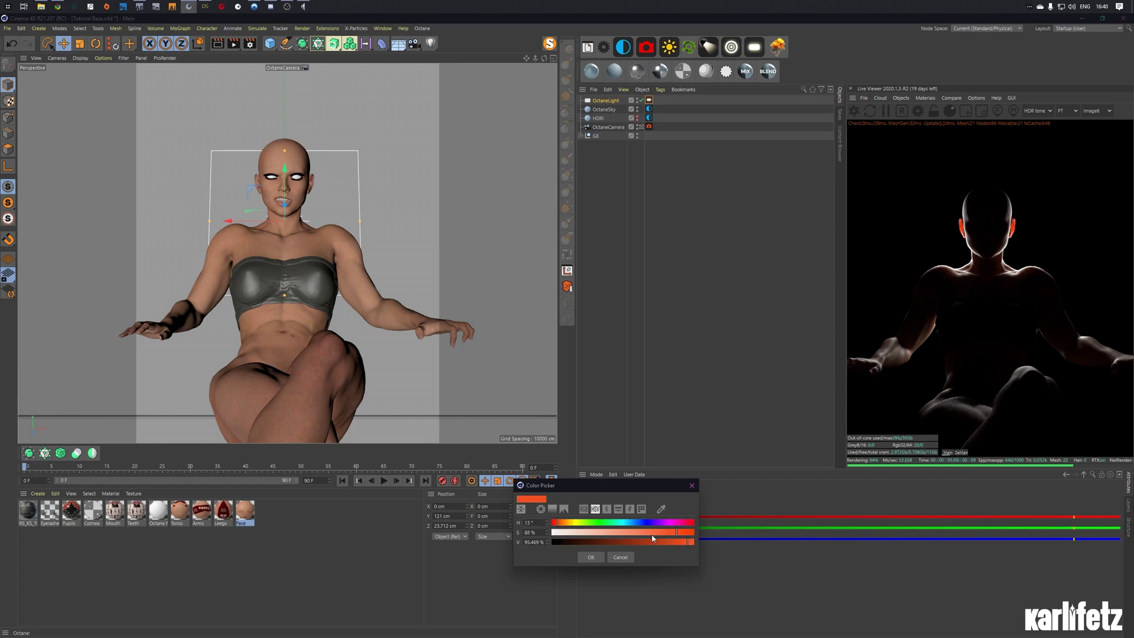
{"action": "left_click_drag", "start_coordinate": [669, 535], "coordinate": [653, 535]}
{"action": "left_click", "coordinate": [588, 557]}
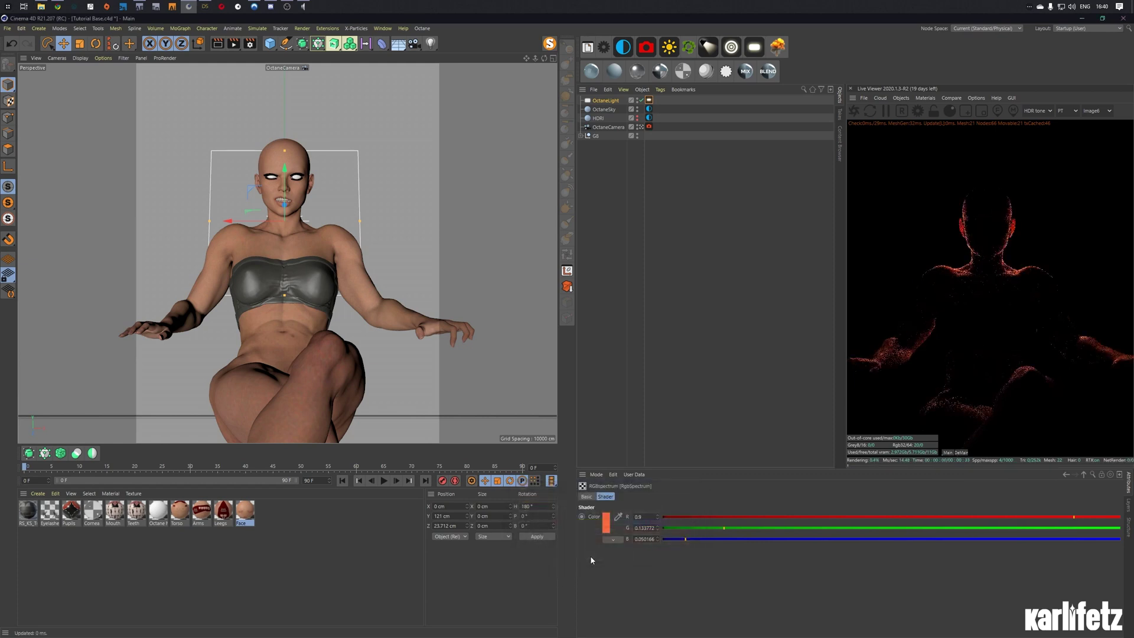
Step: Change the light colour to light blue (R 0.2475, G 0.403, B 0.9), then open the Leegs material
{"action": "left_click", "coordinate": [606, 523]}
{"action": "left_click_drag", "start_coordinate": [646, 531], "coordinate": [619, 533]}
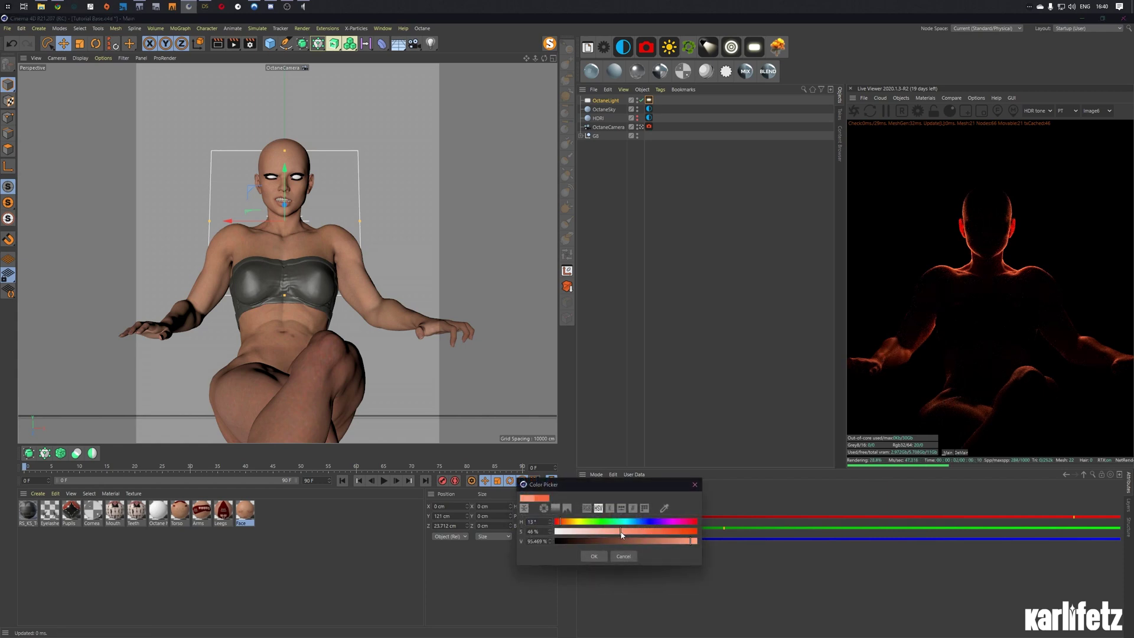
{"action": "left_click", "coordinate": [600, 555]}
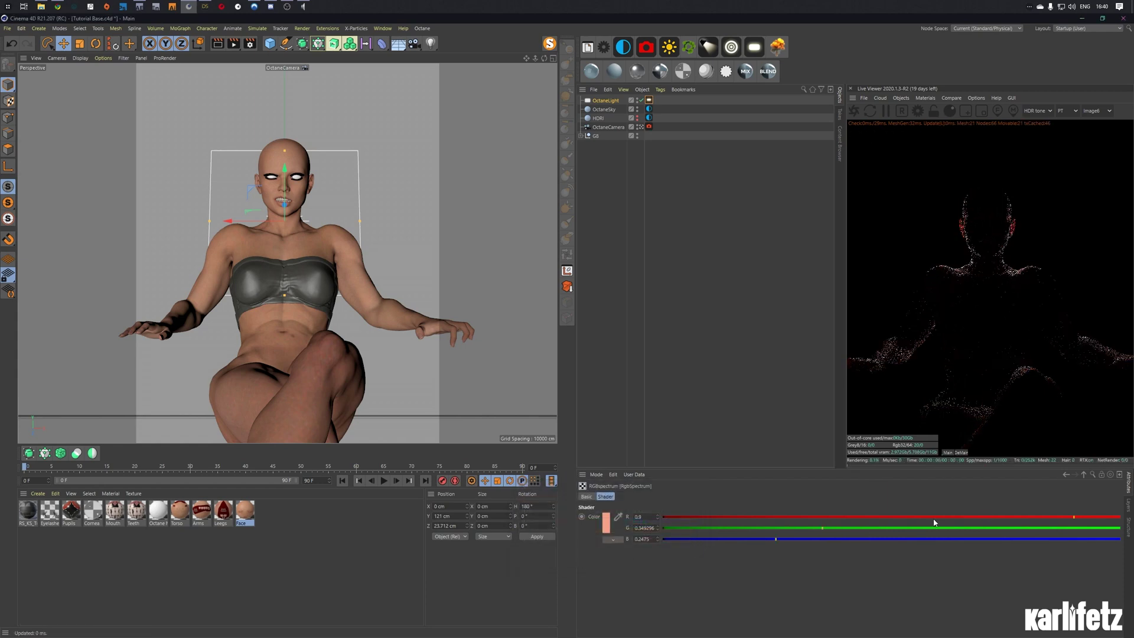
{"action": "left_click", "coordinate": [607, 523]}
{"action": "left_click", "coordinate": [641, 521]}
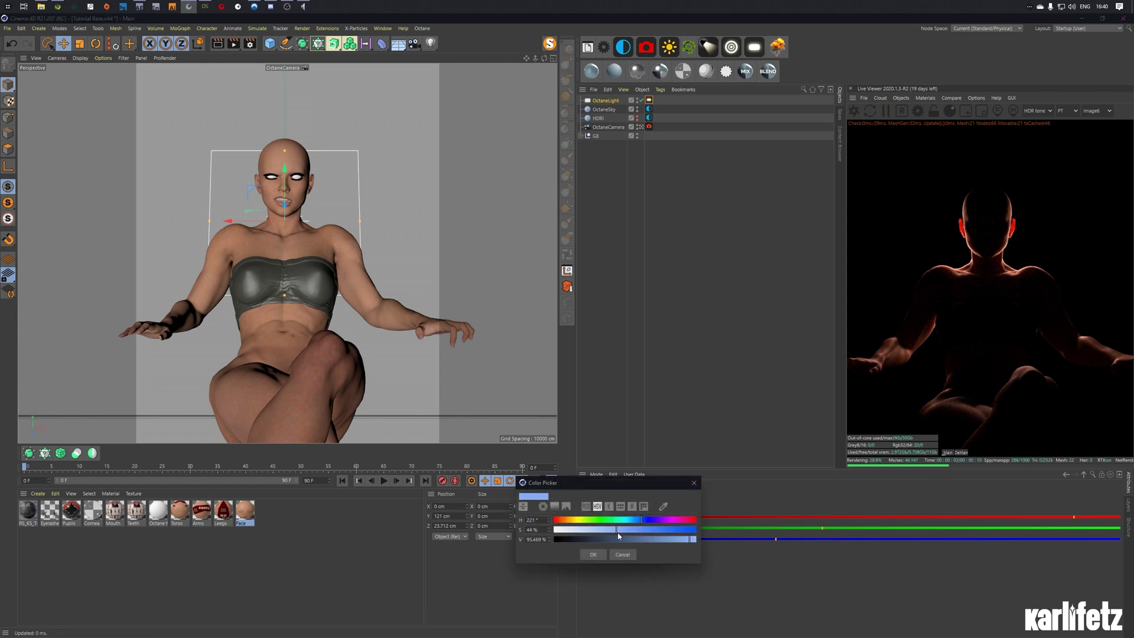
{"action": "left_click", "coordinate": [593, 554]}
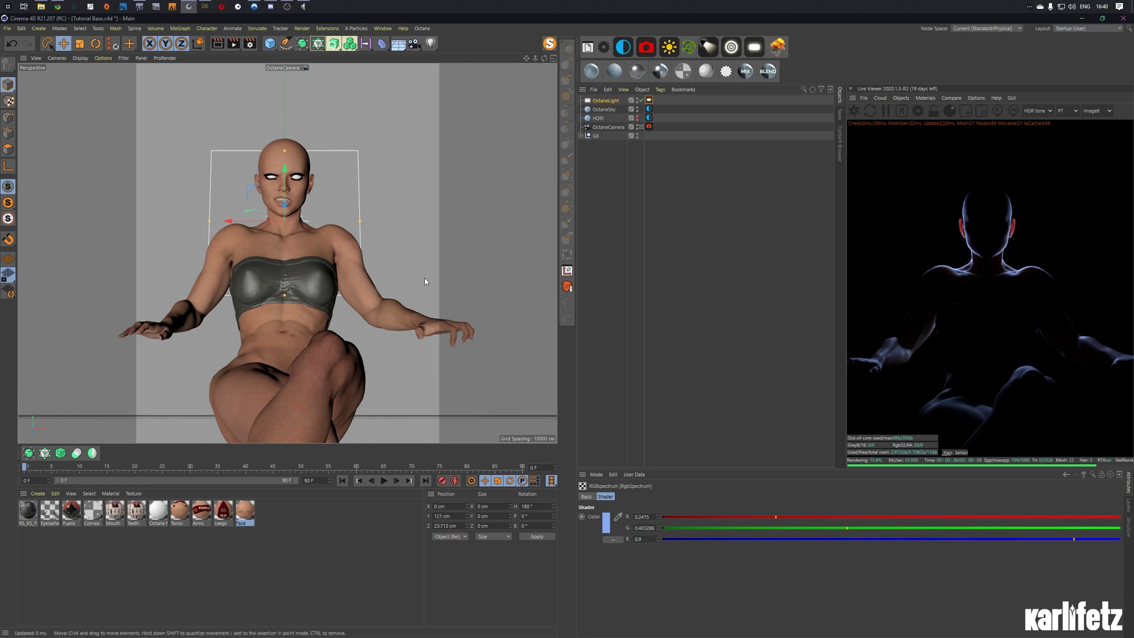
{"action": "double_click", "coordinate": [221, 510]}
Step: Open the Leegs node graph, inspect its Scattering Medium and RgbSpectrum nodes, and compare with Face's Density of 100
{"action": "left_click", "coordinate": [156, 180]}
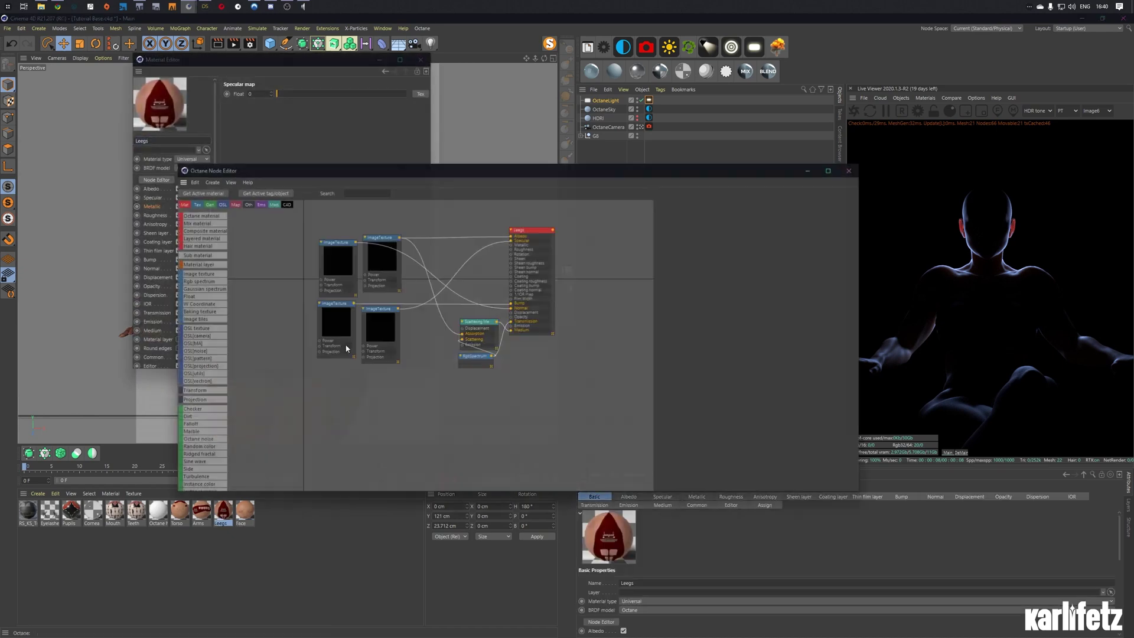
{"action": "left_click", "coordinate": [475, 321]}
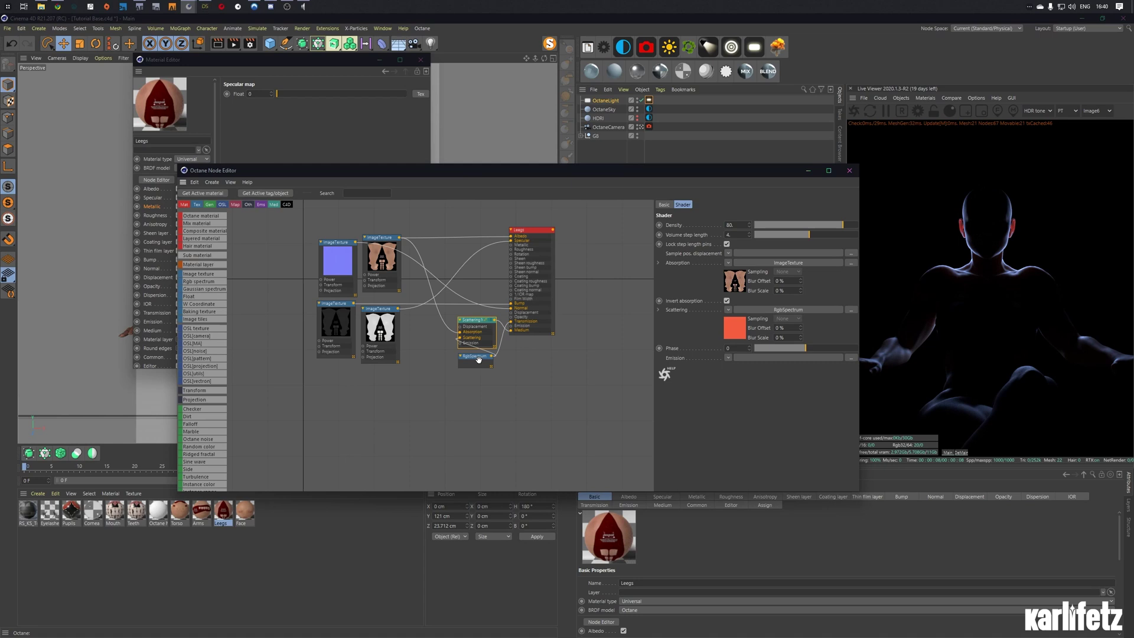
{"action": "left_click", "coordinate": [475, 355]}
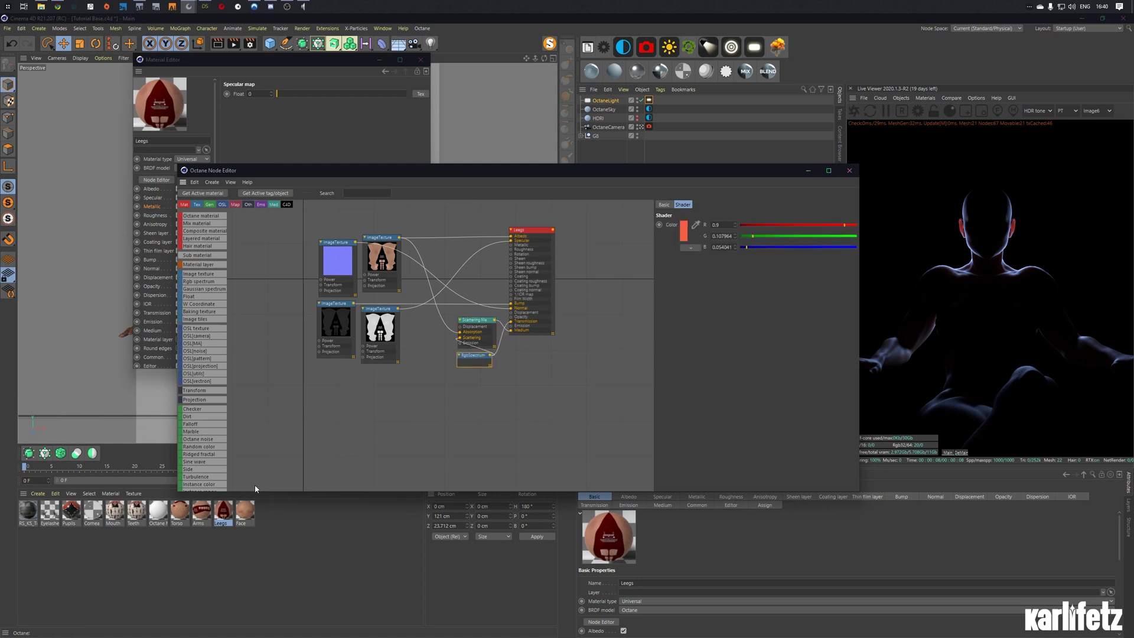
{"action": "left_click", "coordinate": [469, 320]}
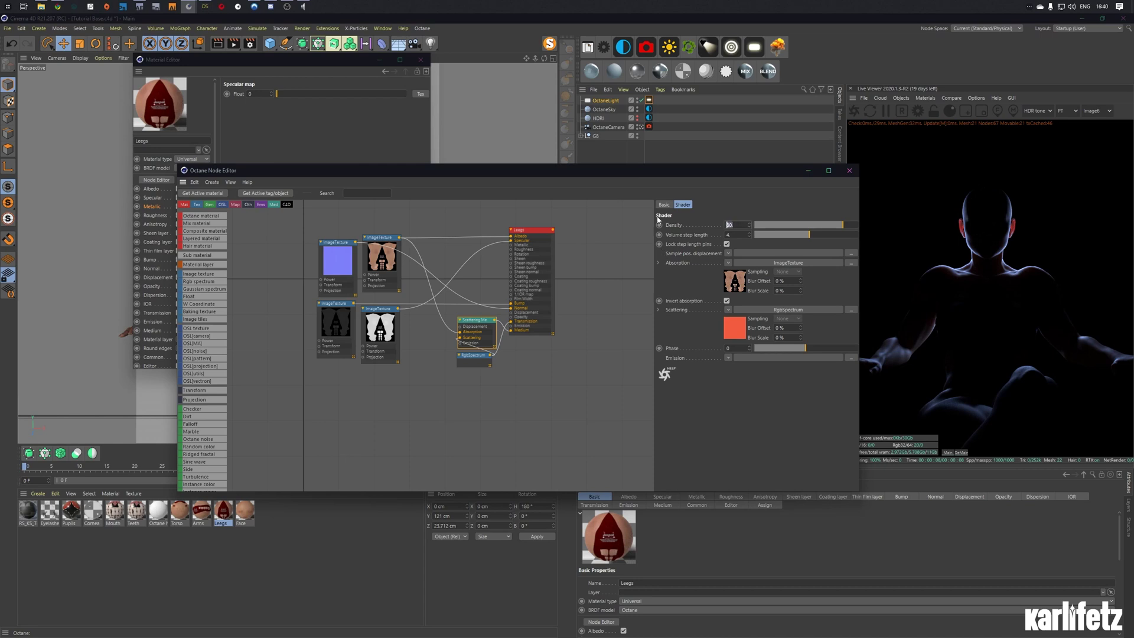
{"action": "left_click", "coordinate": [246, 510]}
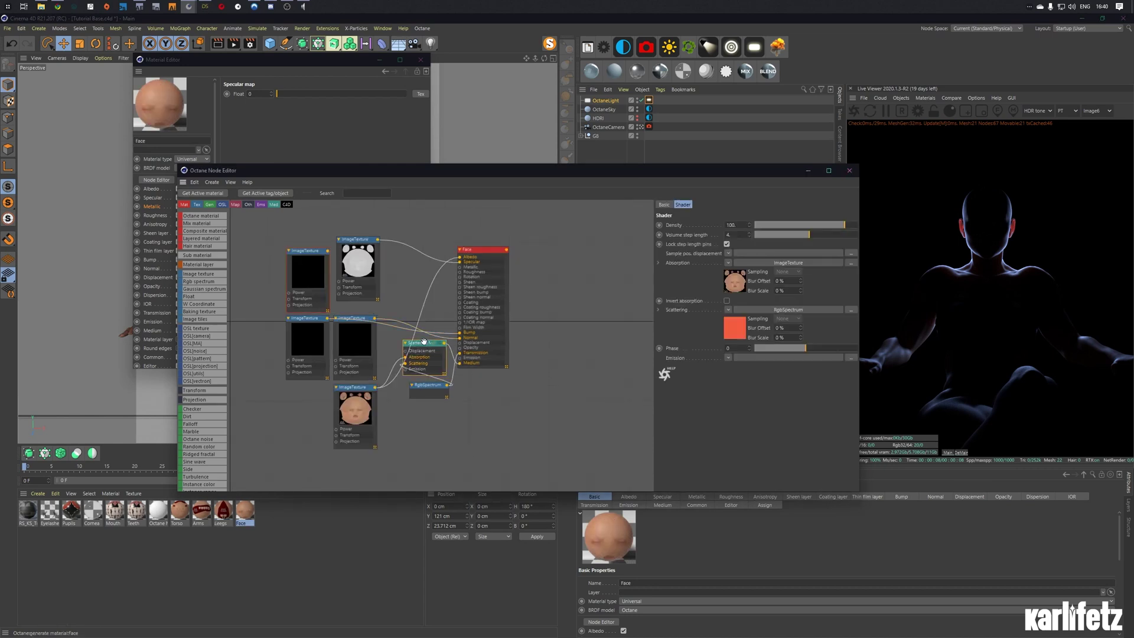
{"action": "left_click", "coordinate": [223, 519]}
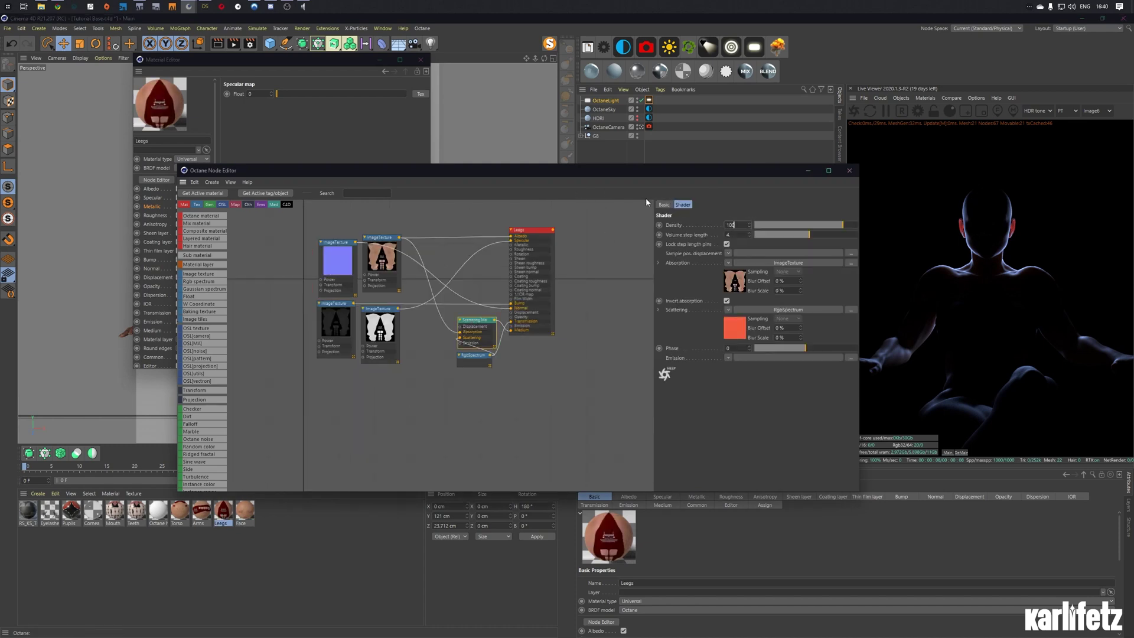
Step: Set the Scattering Medium Density to 20 in the Torso and Arms materials
{"action": "left_click", "coordinate": [183, 511]}
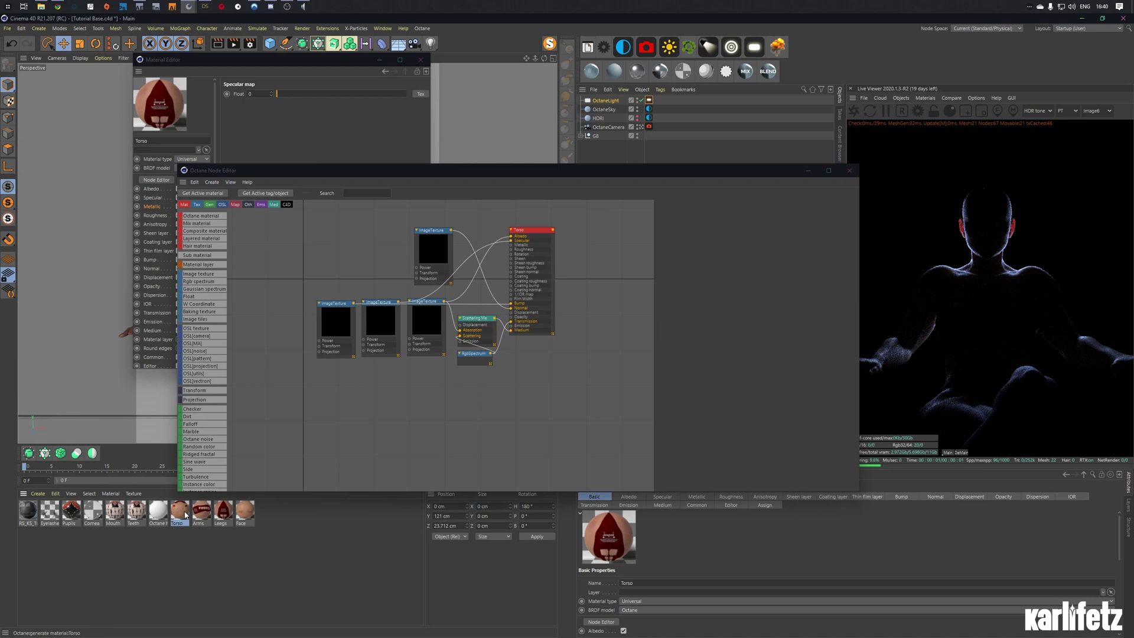
{"action": "left_click", "coordinate": [474, 317]}
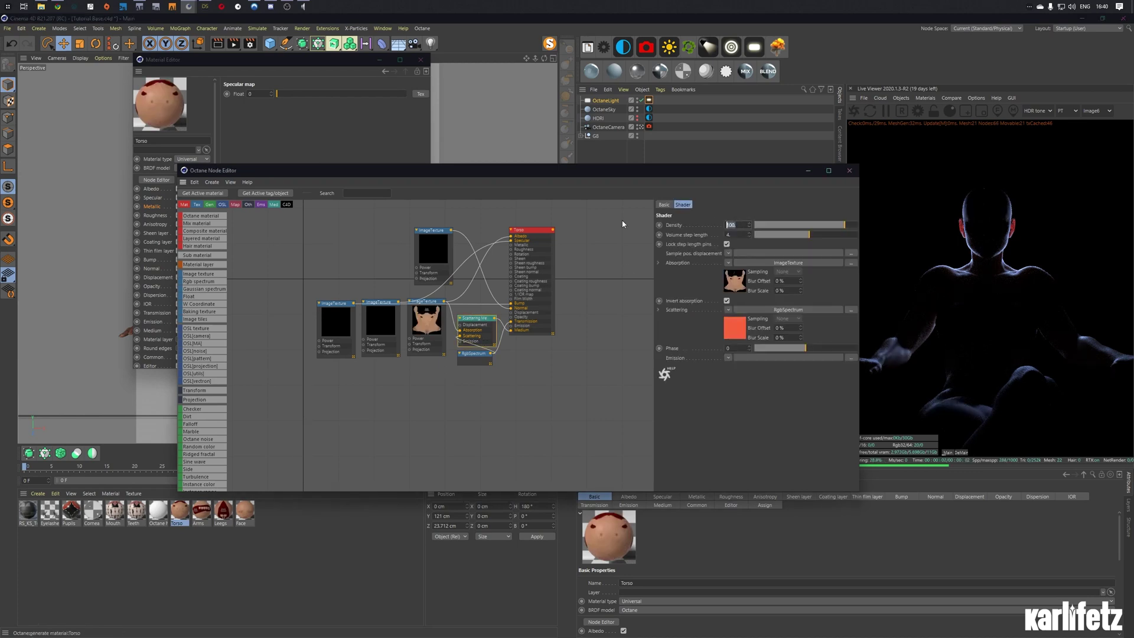
{"action": "type", "text": "20"}
{"action": "key", "text": "Return"}
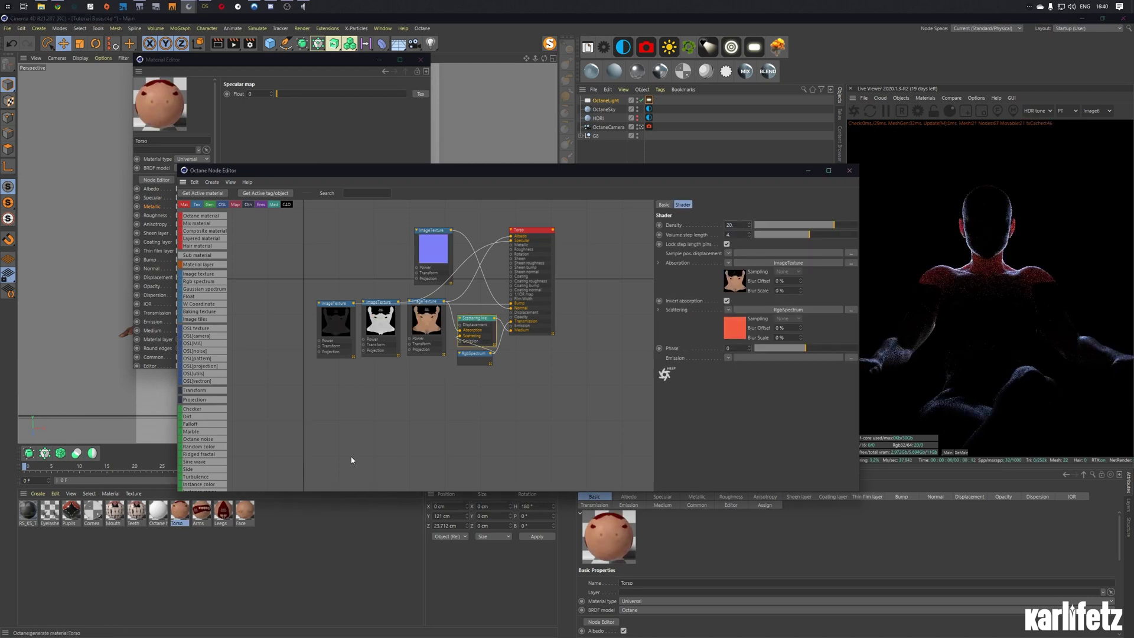
{"action": "left_click", "coordinate": [201, 511]}
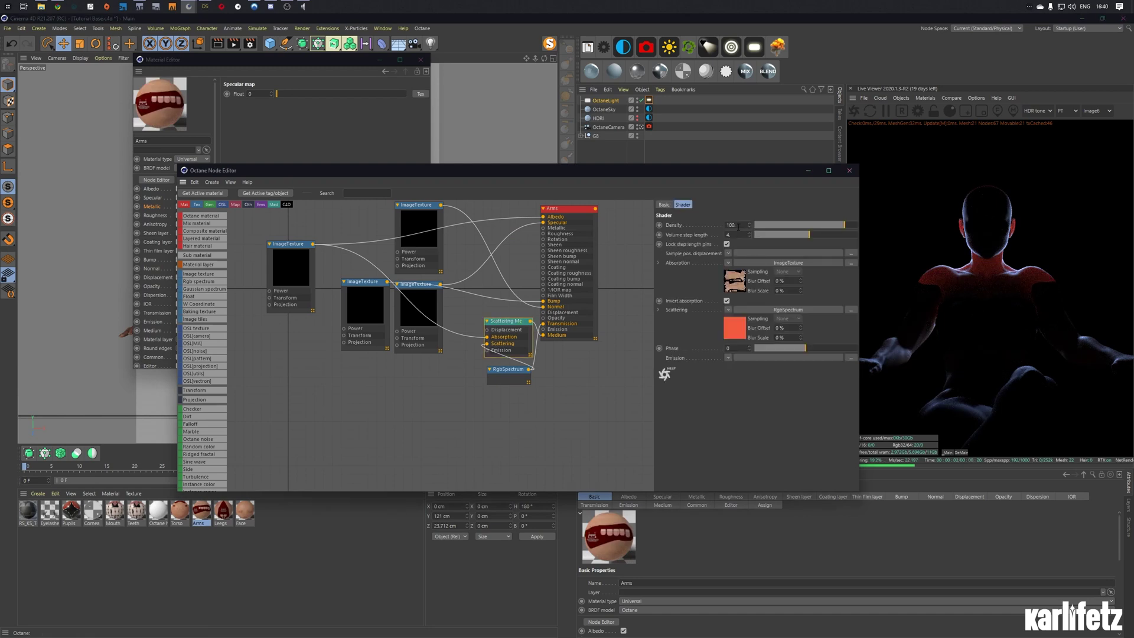
{"action": "type", "text": "20"}
{"action": "key", "text": "Return"}
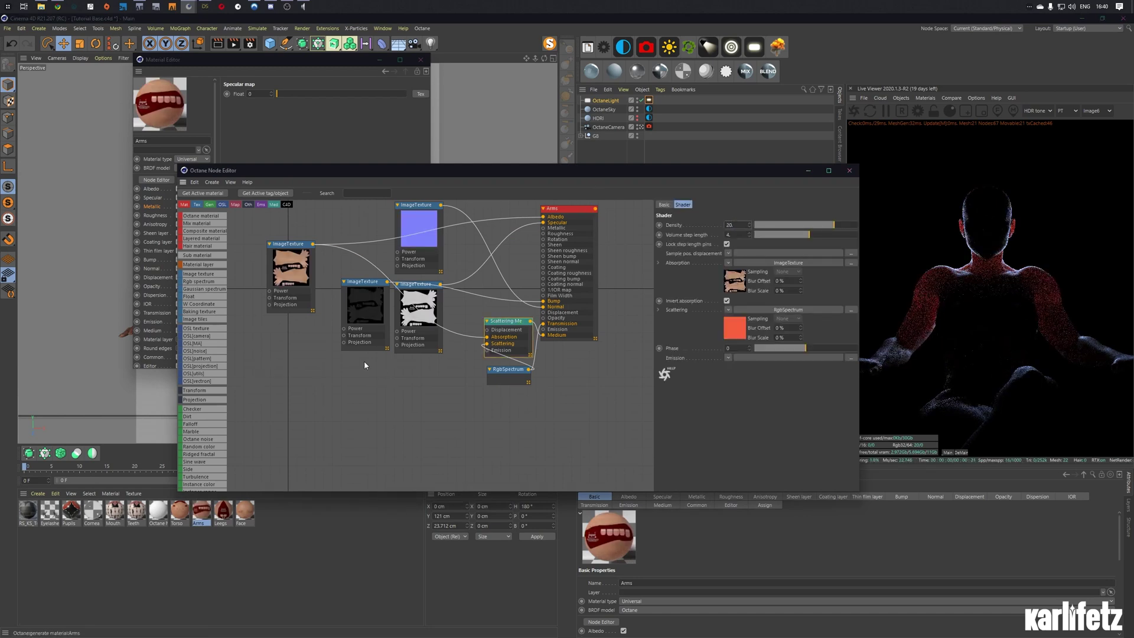
Step: Set the Scattering Medium Density to 20 in the Leegs and Face materials
{"action": "left_click", "coordinate": [222, 514]}
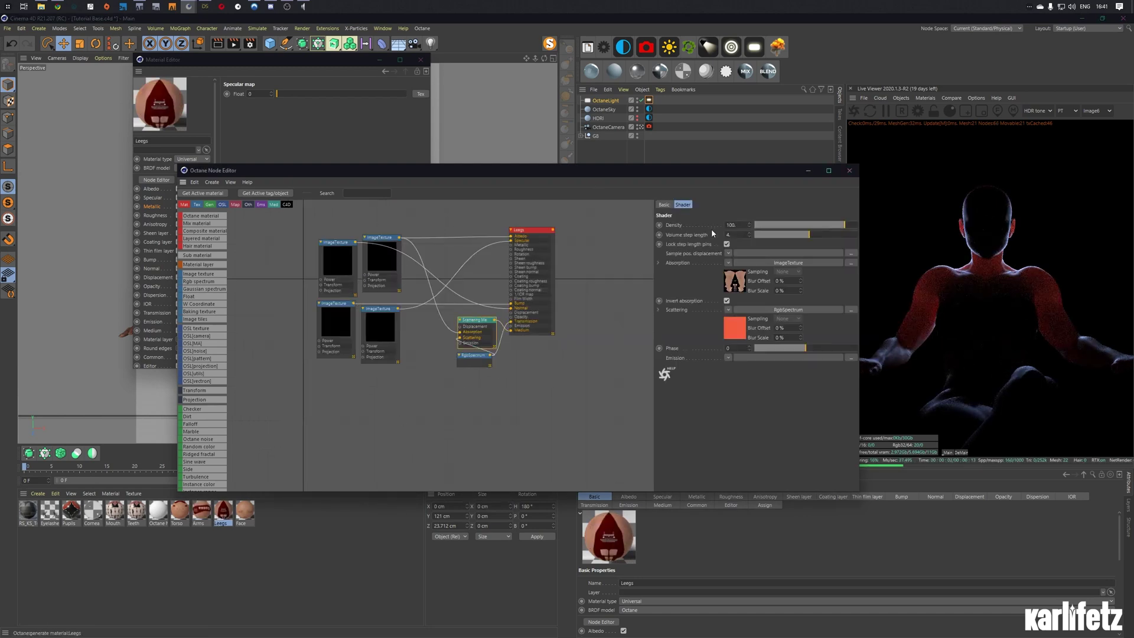
{"action": "type", "text": "20"}
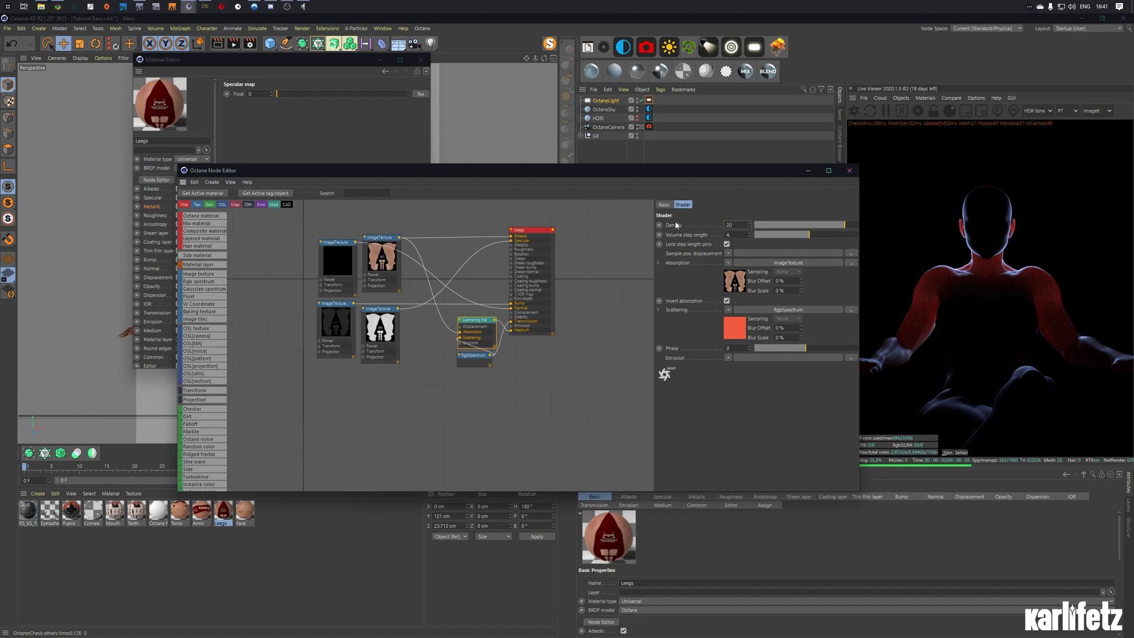
{"action": "key", "text": "Return"}
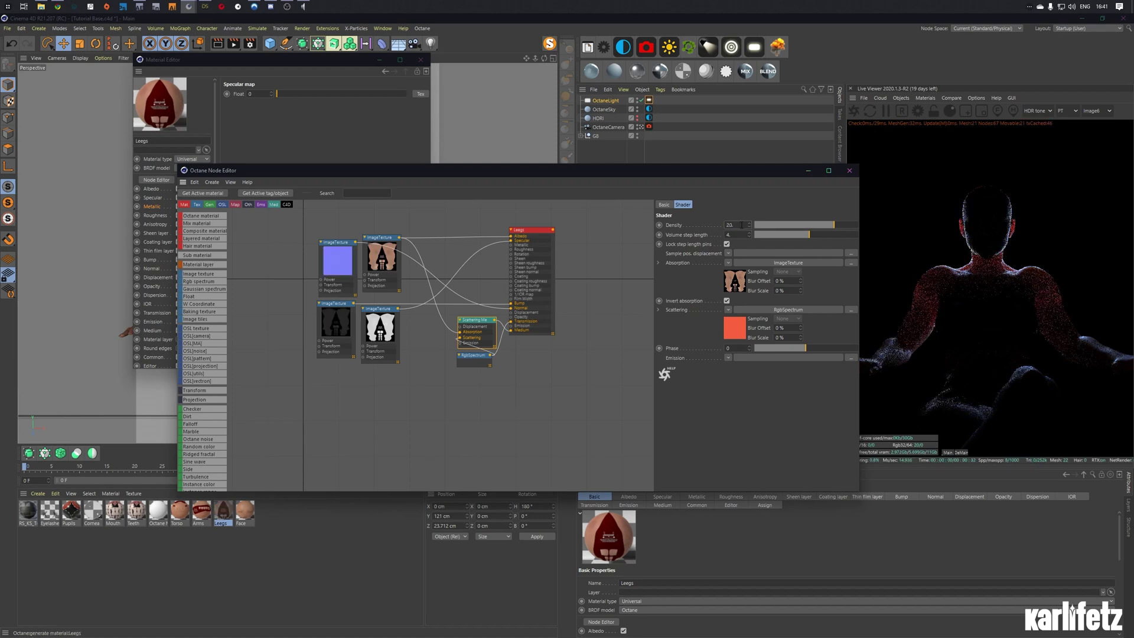
{"action": "left_click", "coordinate": [244, 511]}
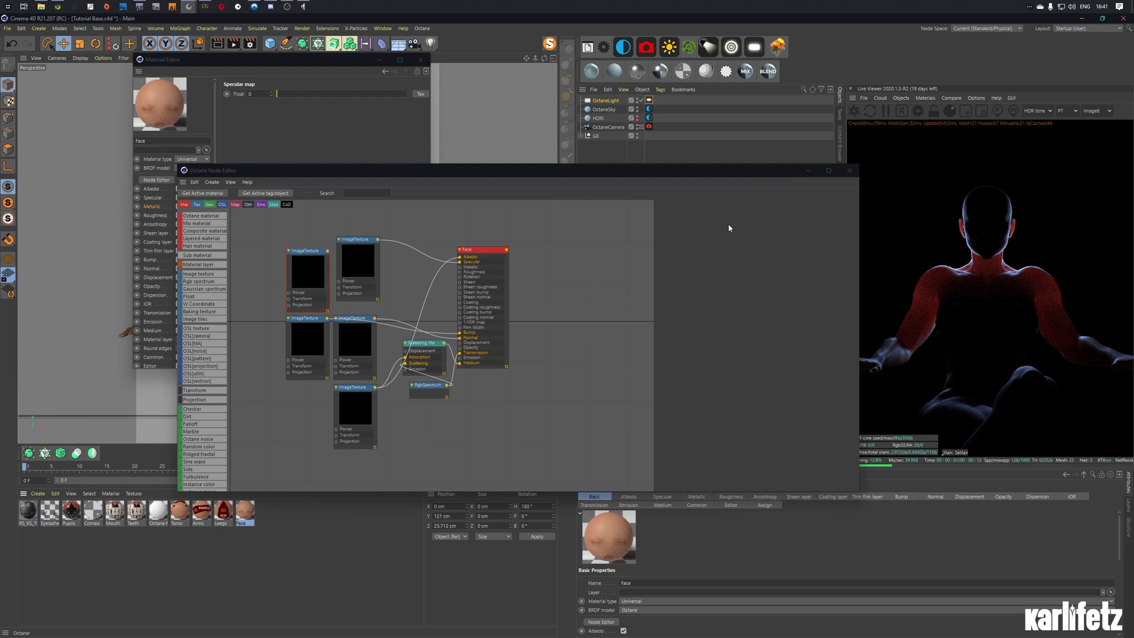
{"action": "left_click", "coordinate": [423, 342]}
{"action": "left_click_drag", "start_coordinate": [737, 225], "coordinate": [535, 217]}
{"action": "type", "text": "2"}
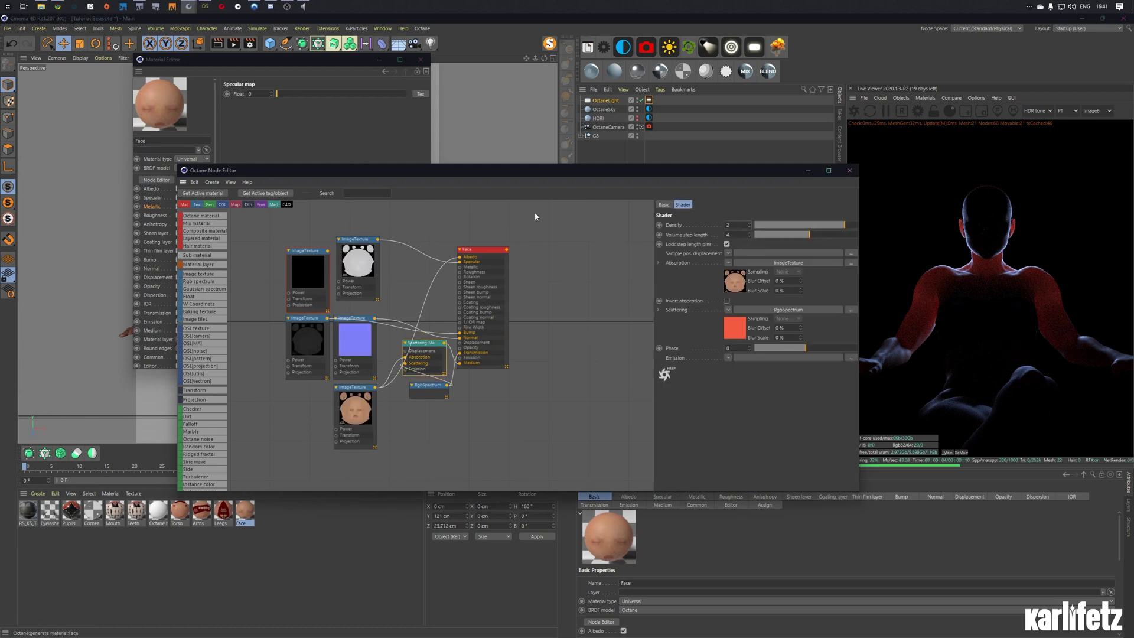
{"action": "type", "text": "0"}
{"action": "key", "text": "Return"}
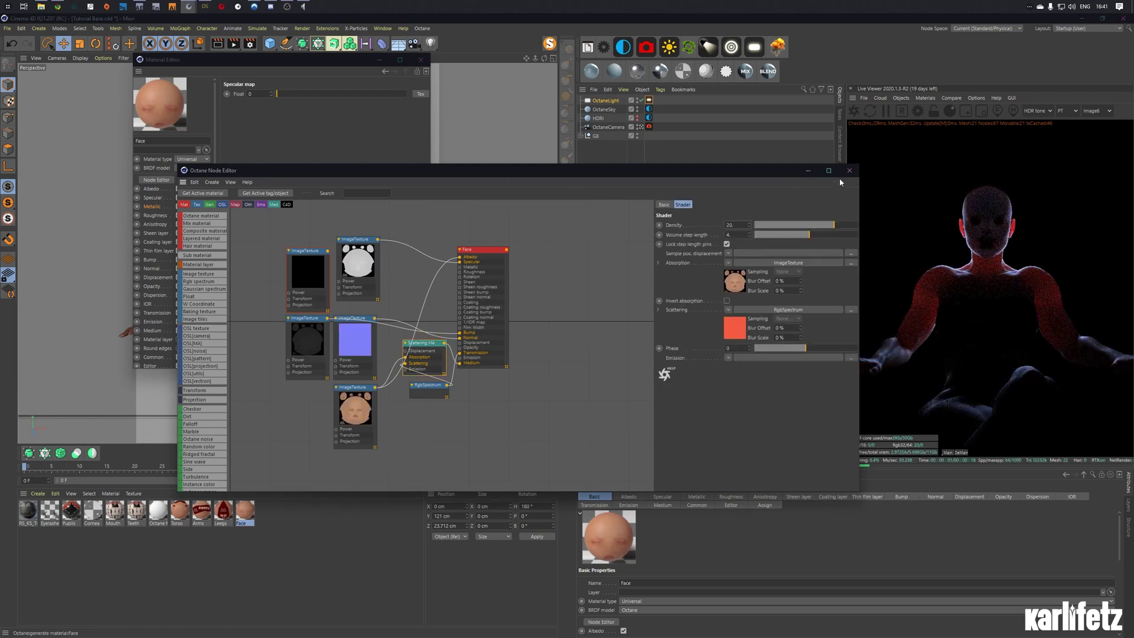
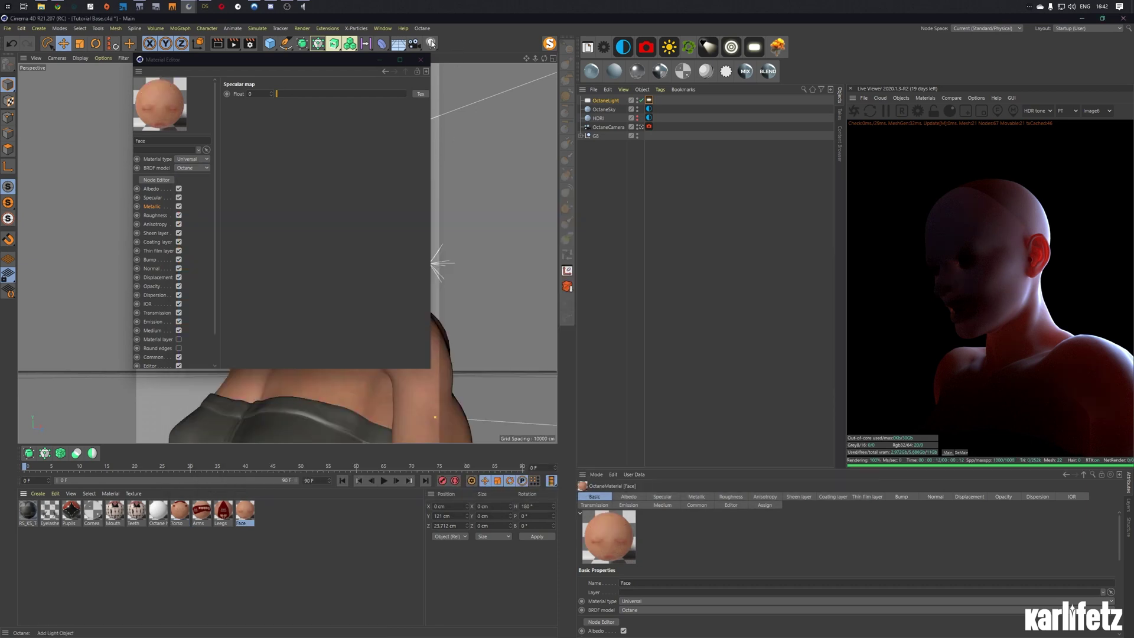
Step: Duplicate the Torso material and open the copy's node graph
{"action": "left_click", "coordinate": [421, 60]}
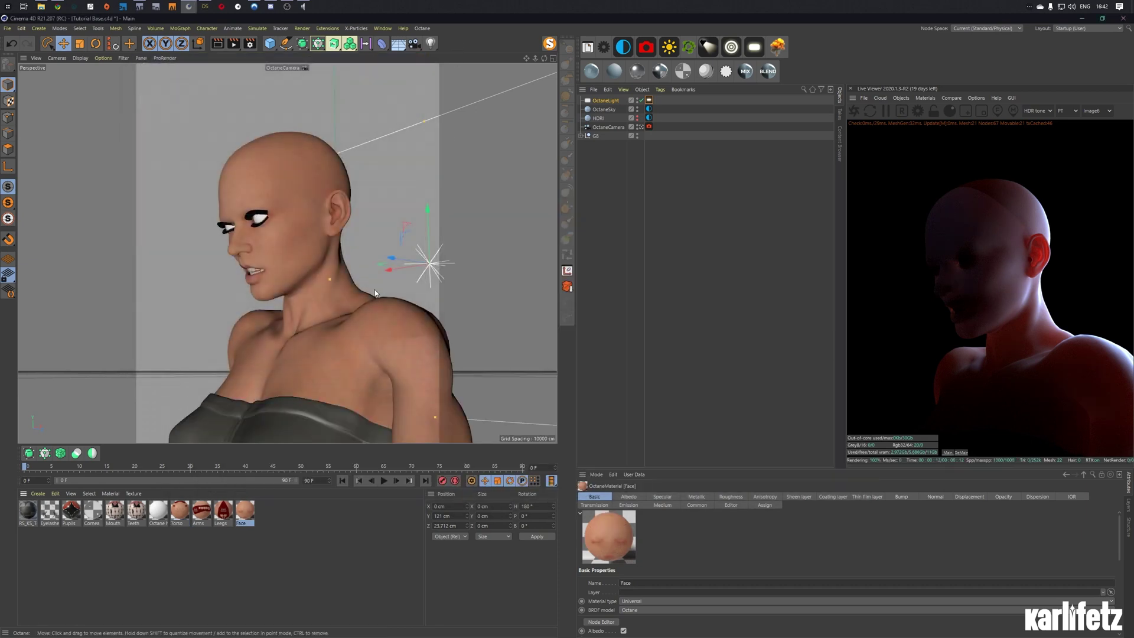
{"action": "left_click", "coordinate": [180, 511]}
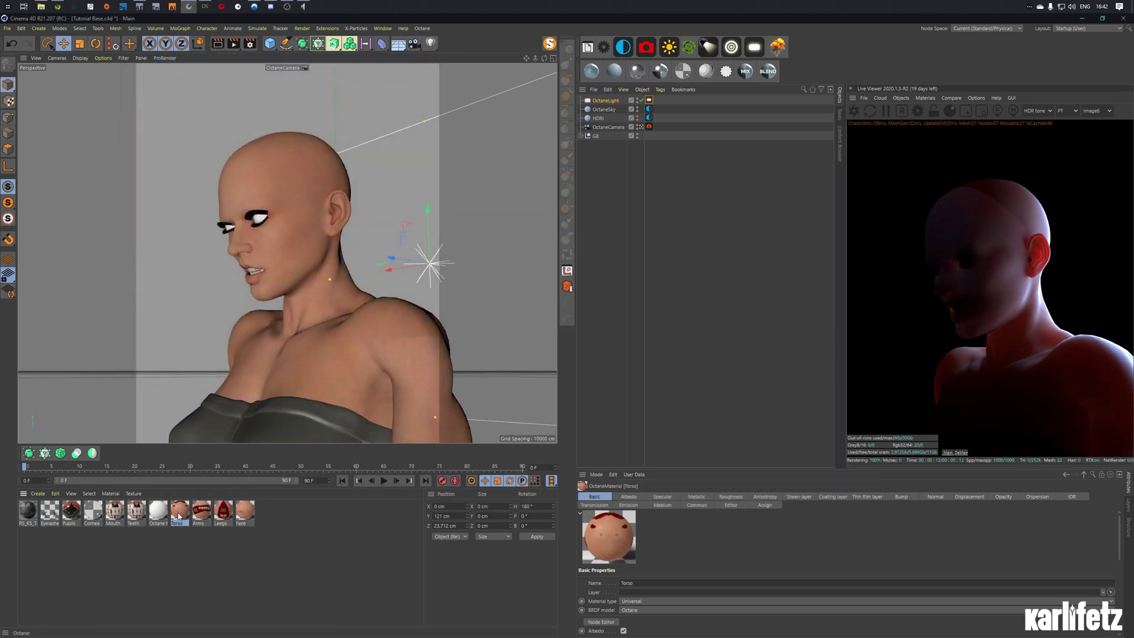
{"action": "left_click_drag", "start_coordinate": [199, 515], "coordinate": [201, 513], "text": "ctrl"}
{"action": "double_click", "coordinate": [201, 512]}
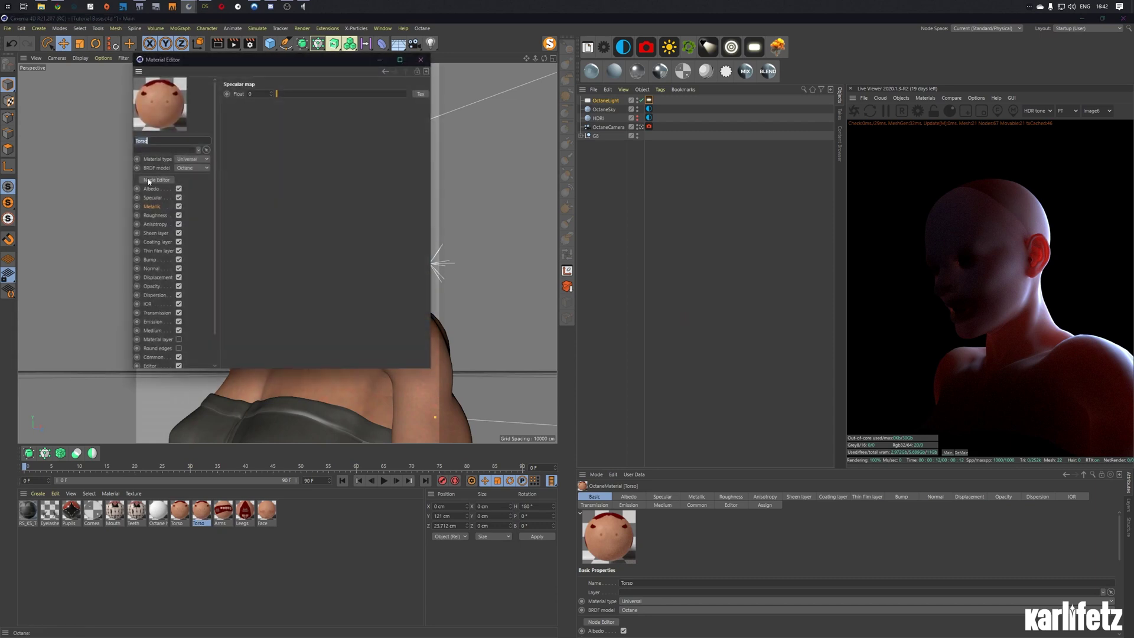
{"action": "left_click", "coordinate": [157, 179]}
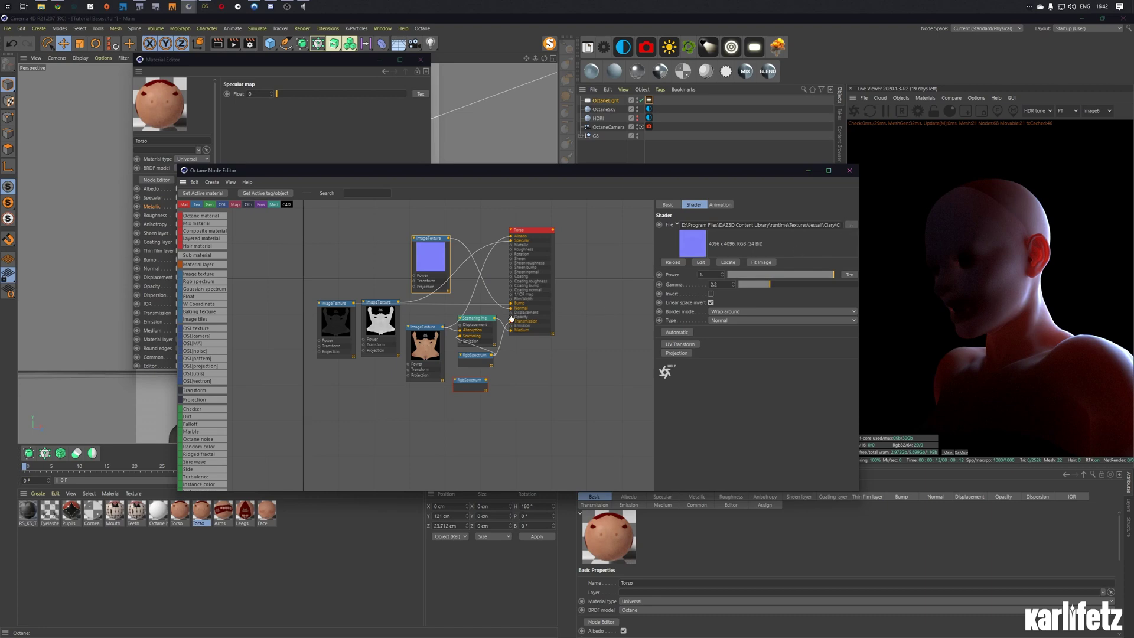
Step: Load TristanaFace_1001 into the lower image texture and replace the normal map file
{"action": "left_click_drag", "start_coordinate": [426, 340], "coordinate": [426, 333]}
{"action": "left_click", "coordinate": [850, 224]}
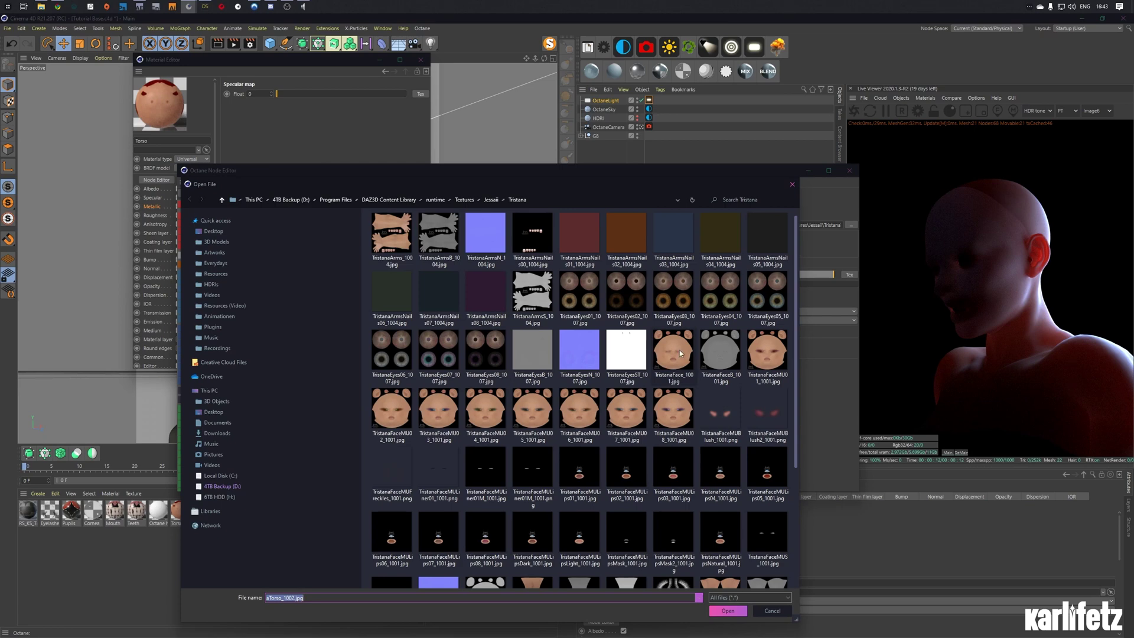
{"action": "double_click", "coordinate": [679, 350]}
{"action": "left_click", "coordinate": [628, 368]}
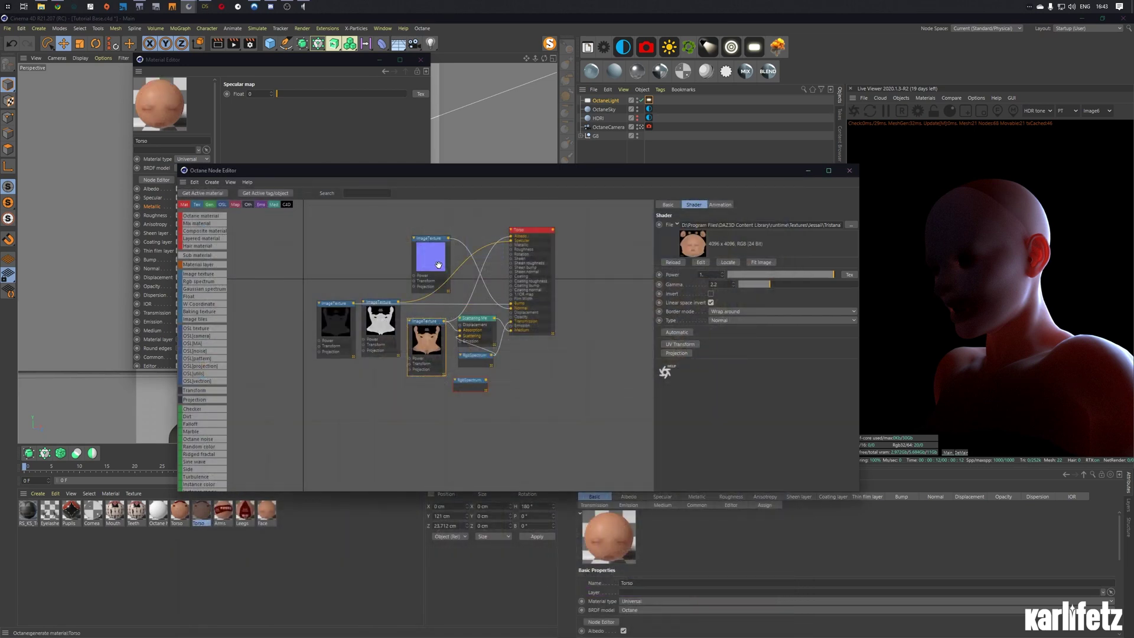
{"action": "left_click", "coordinate": [431, 255]}
{"action": "left_click", "coordinate": [851, 224]}
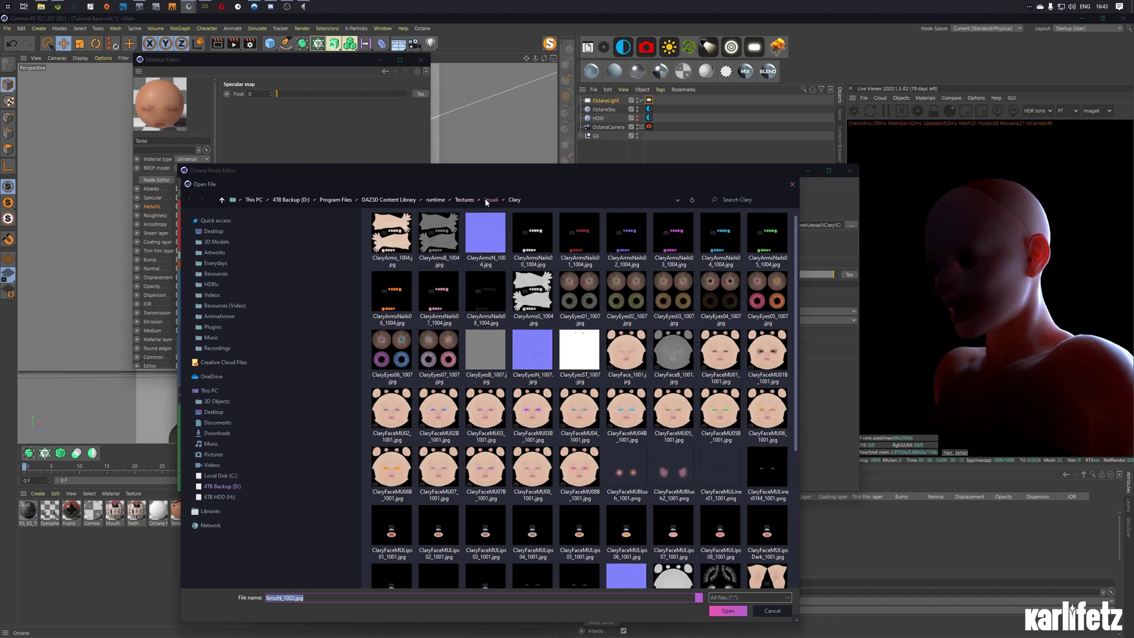
{"action": "scroll", "coordinate": [579, 384], "scroll_direction": "down", "scroll_amount": 5}
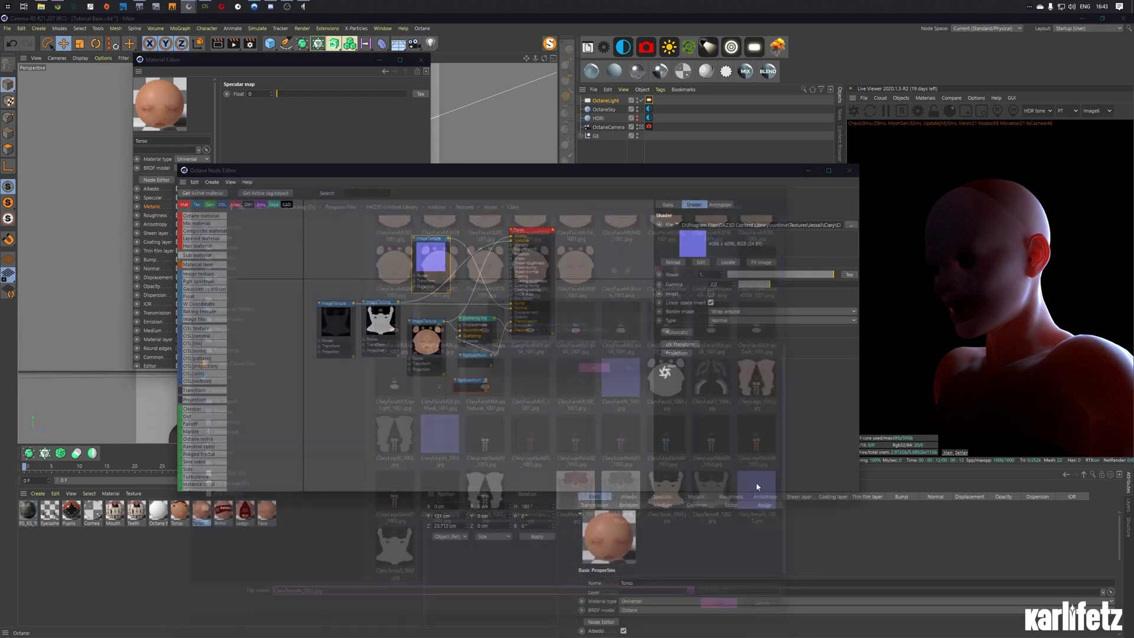
{"action": "double_click", "coordinate": [756, 481]}
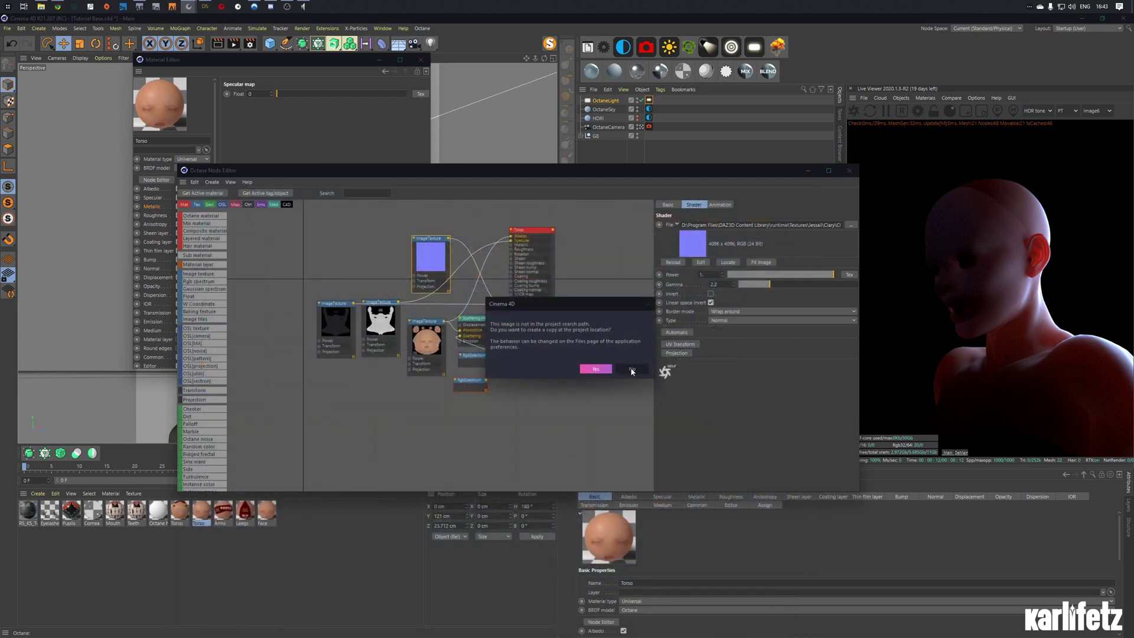
{"action": "left_click", "coordinate": [631, 370]}
Step: Replace the remaining two texture files, putting ClaryTorsoB_1002 on the leftmost node
{"action": "left_click", "coordinate": [851, 225]}
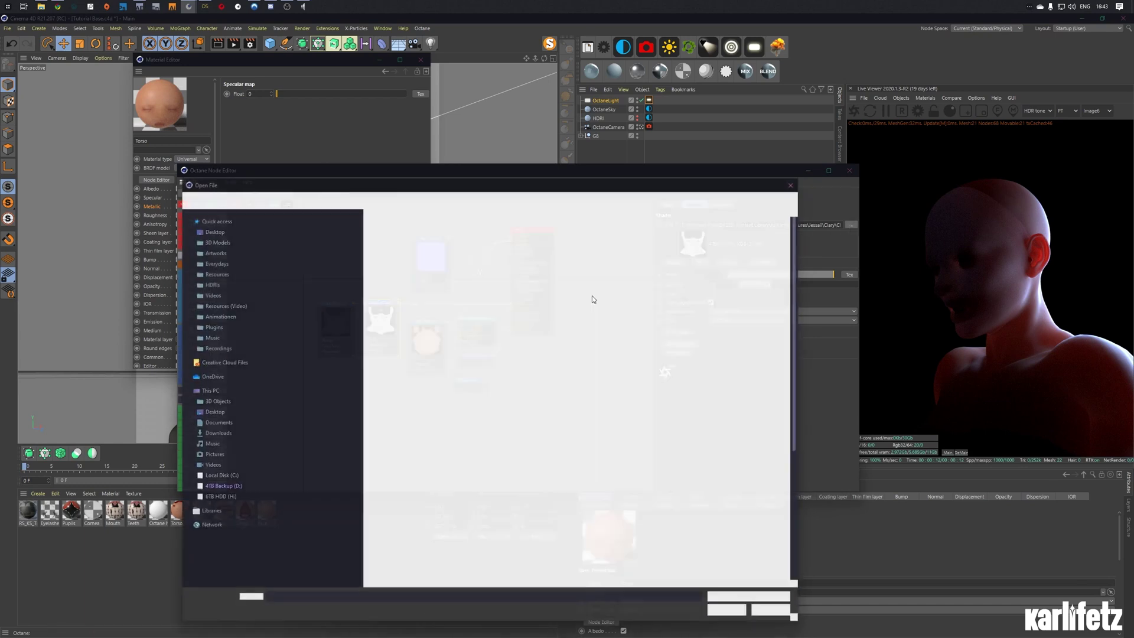
{"action": "scroll", "coordinate": [629, 401], "scroll_direction": "down", "scroll_amount": 5}
{"action": "double_click", "coordinate": [673, 371]}
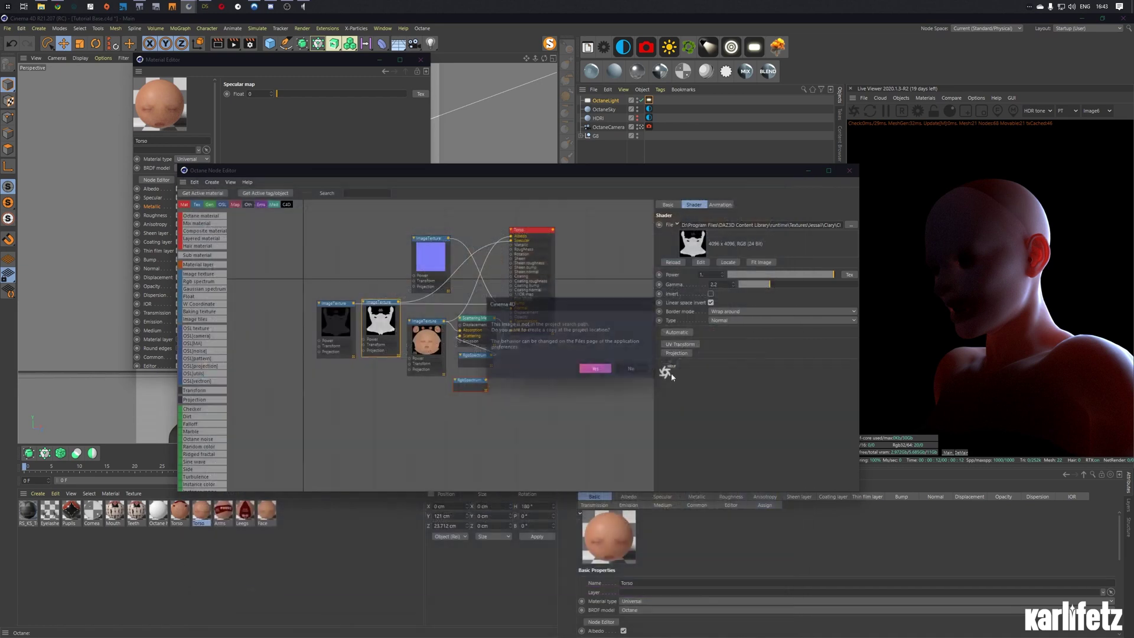
{"action": "left_click", "coordinate": [632, 370]}
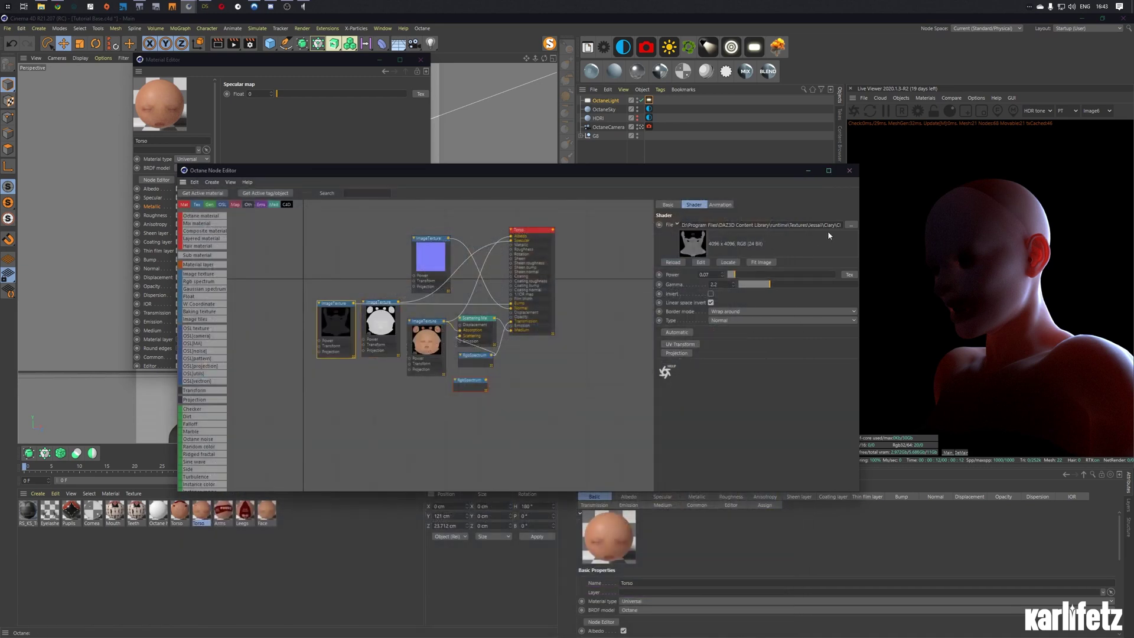
{"action": "left_click", "coordinate": [851, 225]}
{"action": "scroll", "coordinate": [629, 401], "scroll_direction": "down", "scroll_amount": 5}
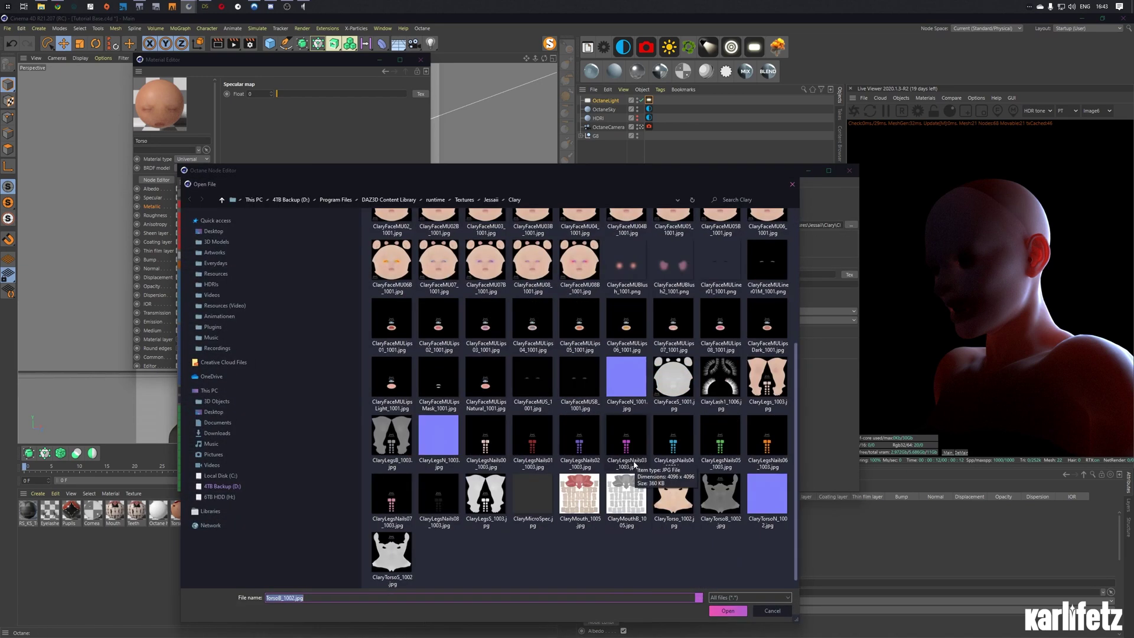
{"action": "double_click", "coordinate": [743, 509]}
{"action": "left_click", "coordinate": [627, 369]}
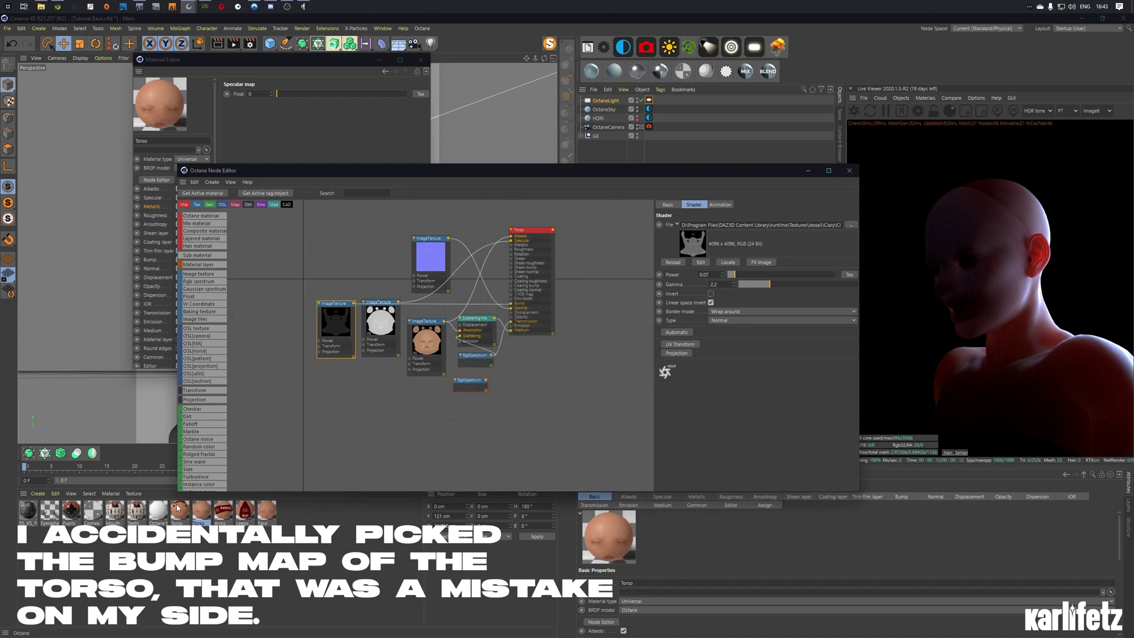
Step: Rename the copied material to Face and close the node graph and material windows
{"action": "left_click", "coordinate": [199, 517]}
{"action": "left_click_drag", "start_coordinate": [266, 509], "coordinate": [266, 512]}
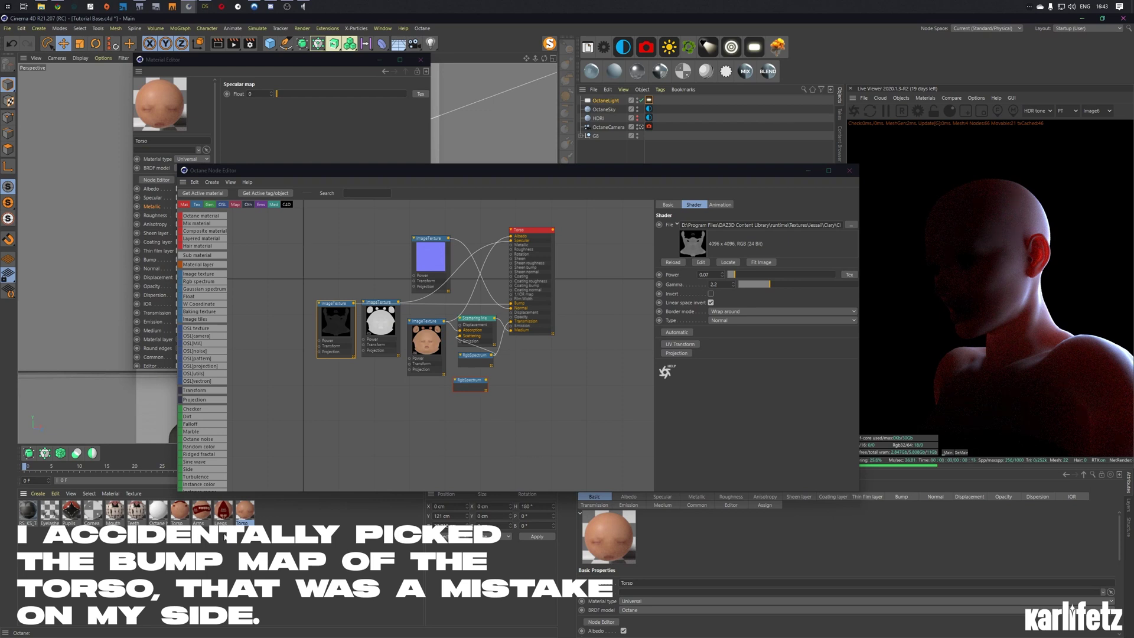
{"action": "double_click", "coordinate": [244, 524]}
{"action": "type", "text": "Face"}
{"action": "key", "text": "Return"}
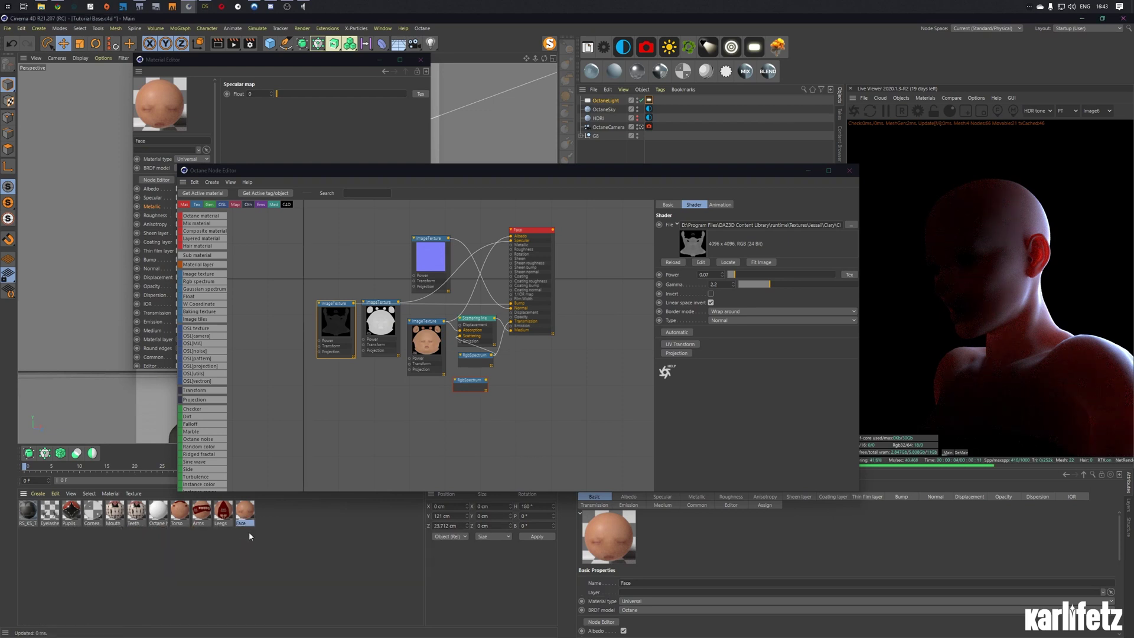
{"action": "left_click", "coordinate": [852, 171]}
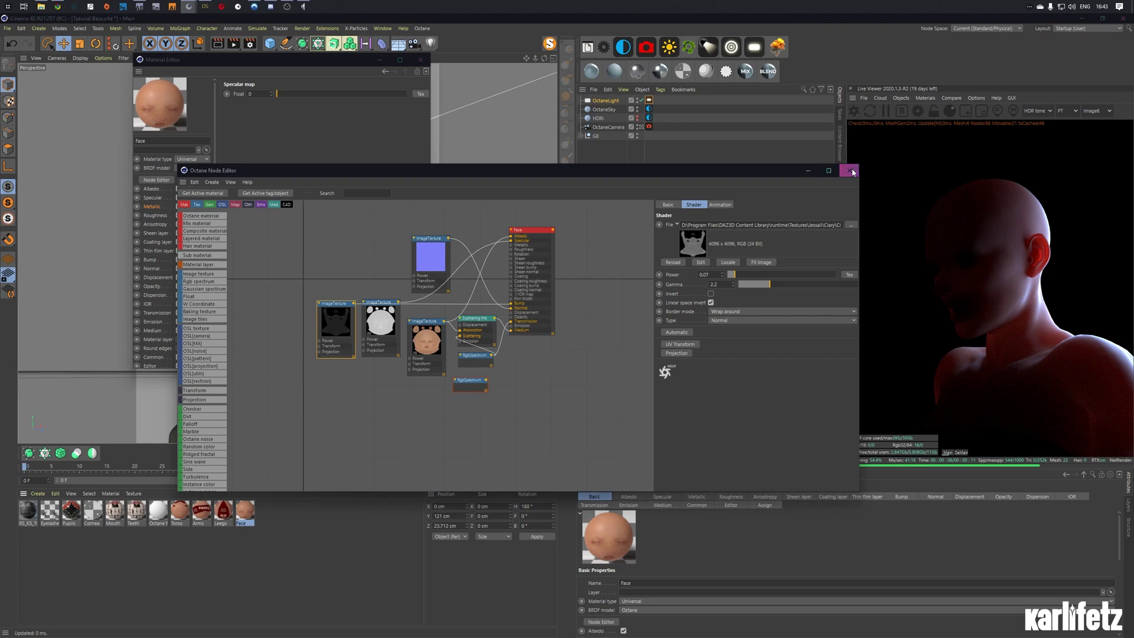
{"action": "left_click", "coordinate": [850, 171]}
{"action": "left_click", "coordinate": [420, 59]}
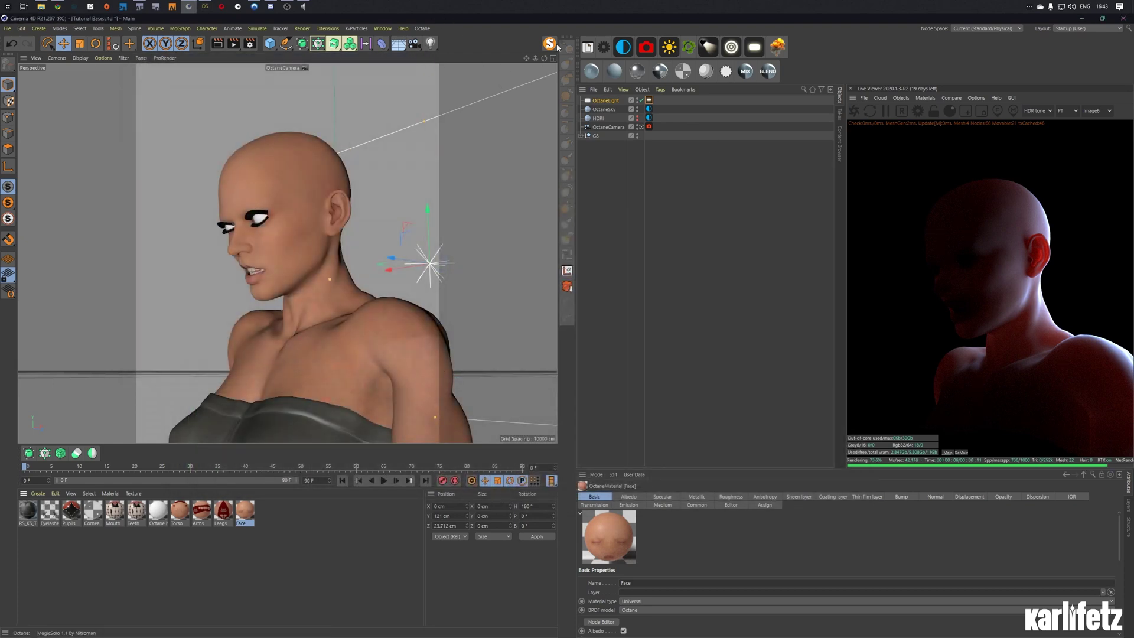
Step: Orbit to a front view, test a face render region, and show the HDRI environment tag
{"action": "mouse_move", "coordinate": [544, 58]}
{"action": "left_mouse_down"}
{"action": "mouse_move", "coordinate": [546, 106]}
{"action": "mouse_move", "coordinate": [544, 59]}
{"action": "mouse_move", "coordinate": [526, 59]}
{"action": "mouse_move", "coordinate": [545, 60]}
{"action": "left_mouse_up"}
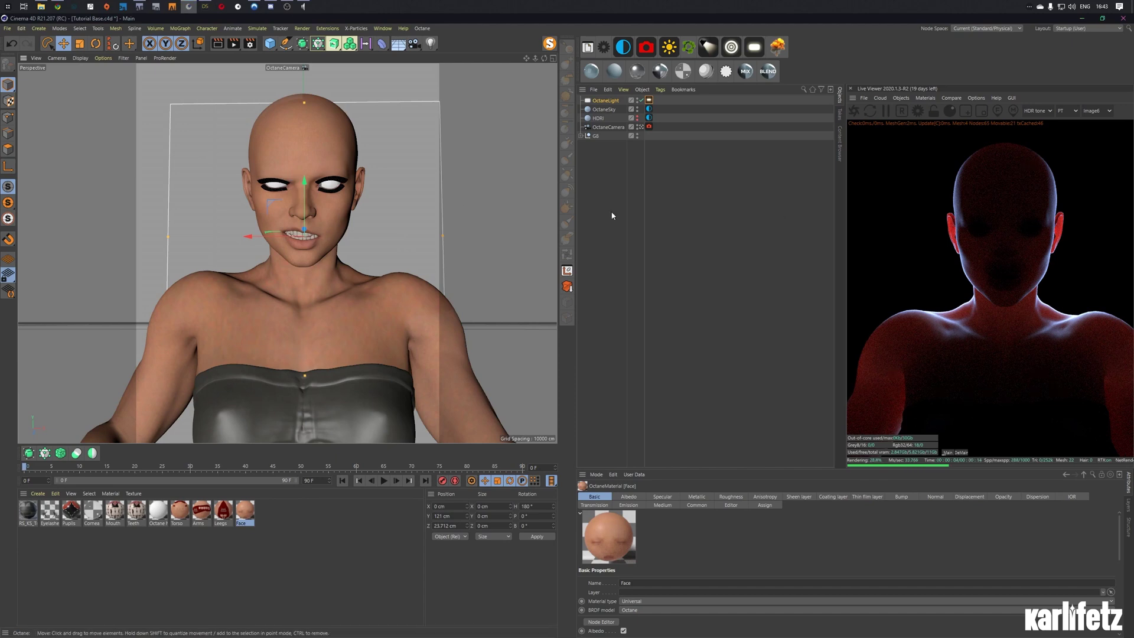
{"action": "left_click", "coordinate": [966, 110]}
{"action": "left_click_drag", "start_coordinate": [954, 192], "coordinate": [1055, 254]}
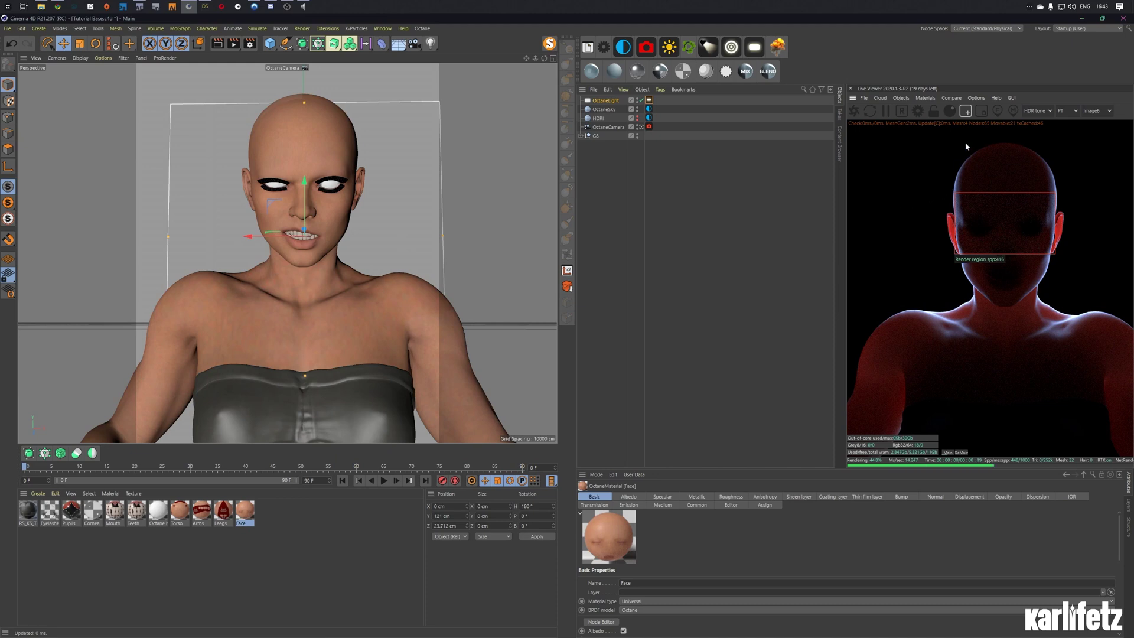
{"action": "left_click", "coordinate": [966, 110]}
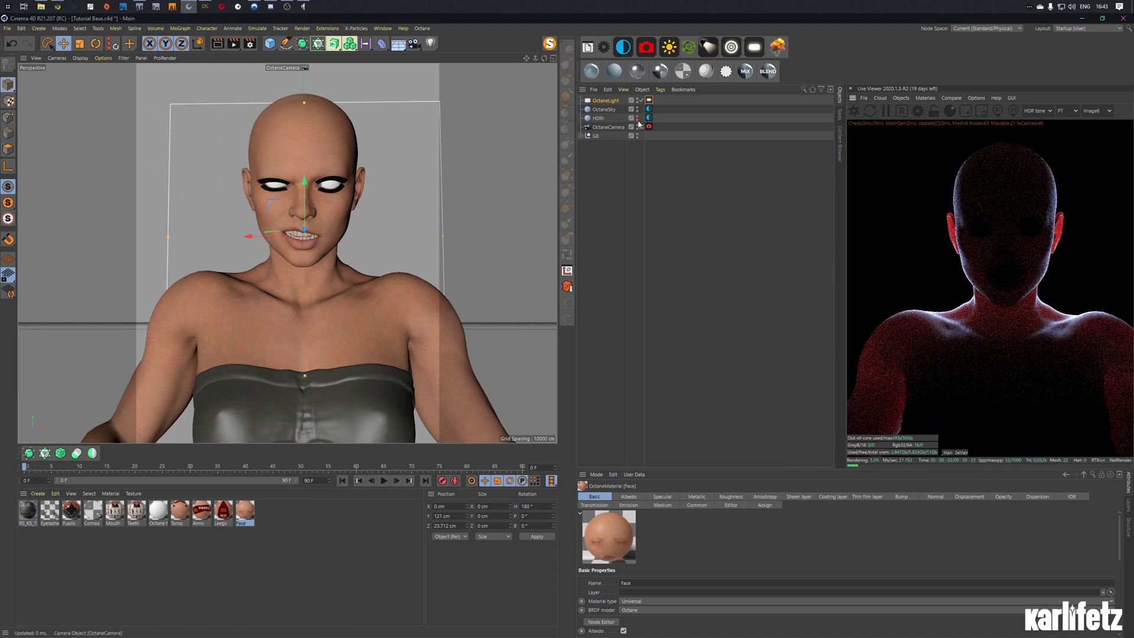
{"action": "left_click", "coordinate": [642, 100]}
{"action": "left_click", "coordinate": [649, 117]}
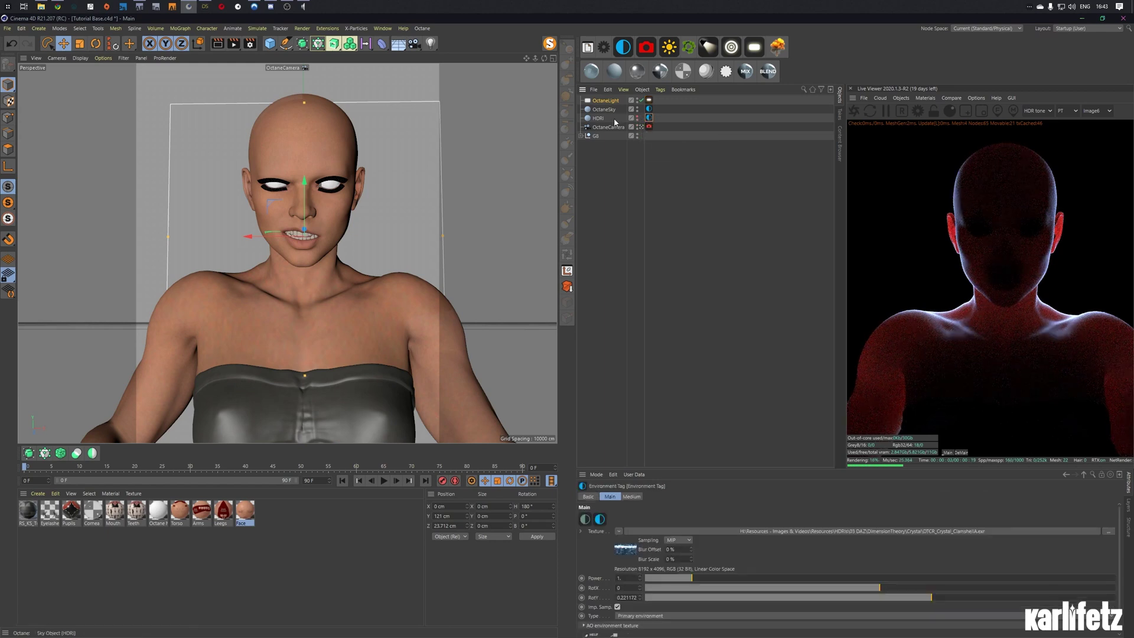
Step: Enable the OctaneSky environment, restart the live render, and dolly out to frame the whole figure
{"action": "left_click", "coordinate": [627, 110]}
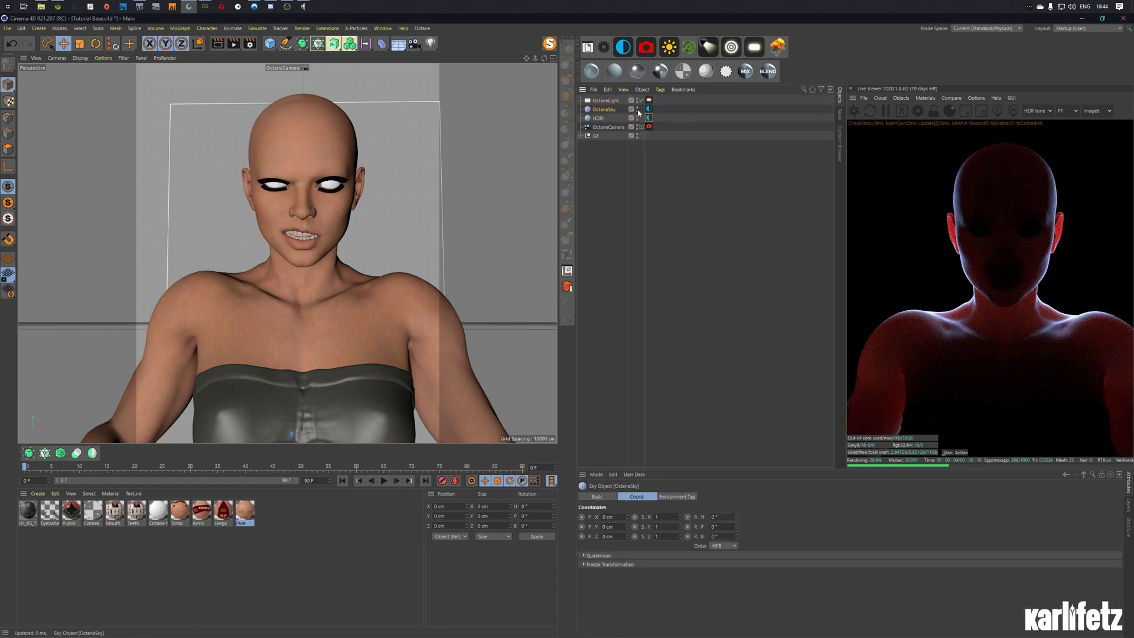
{"action": "left_click", "coordinate": [638, 111]}
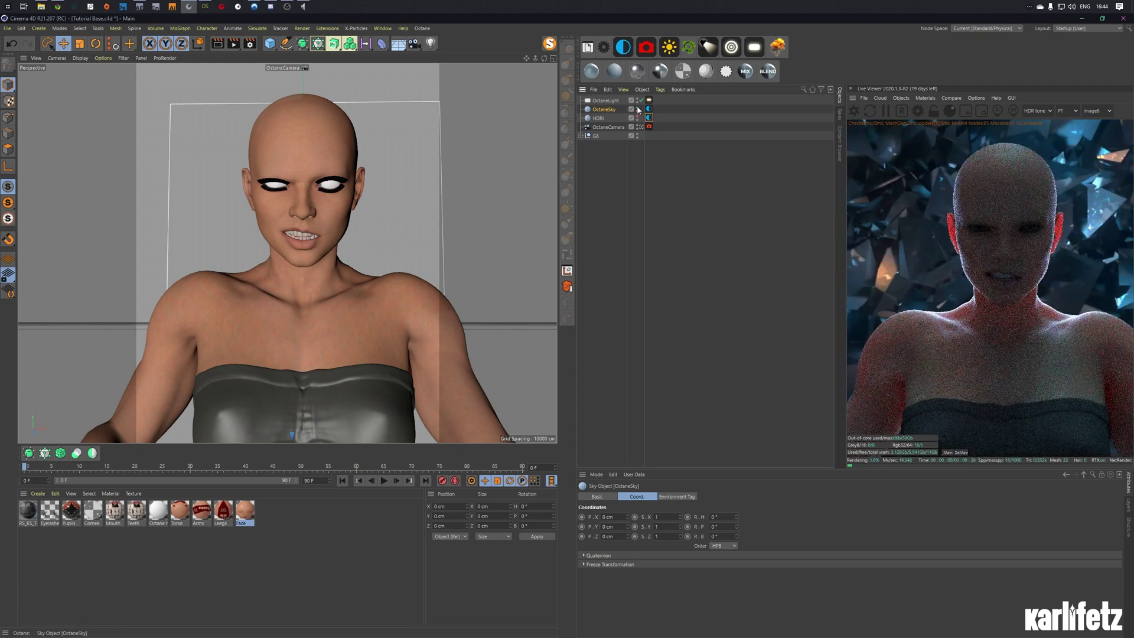
{"action": "left_click", "coordinate": [638, 108]}
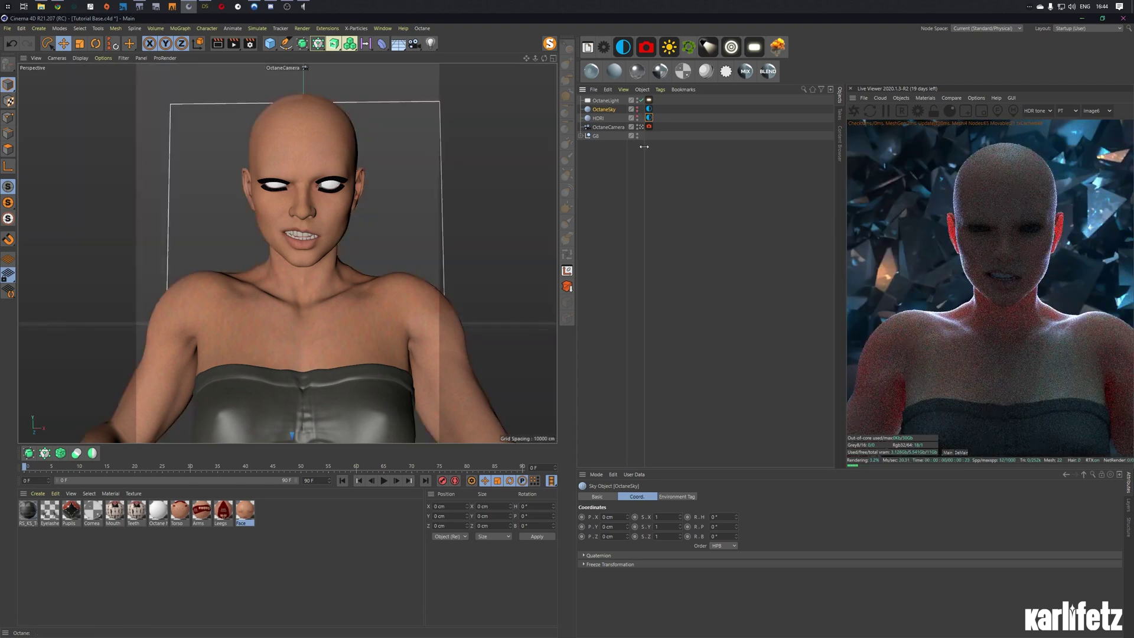
{"action": "left_click", "coordinate": [649, 110]}
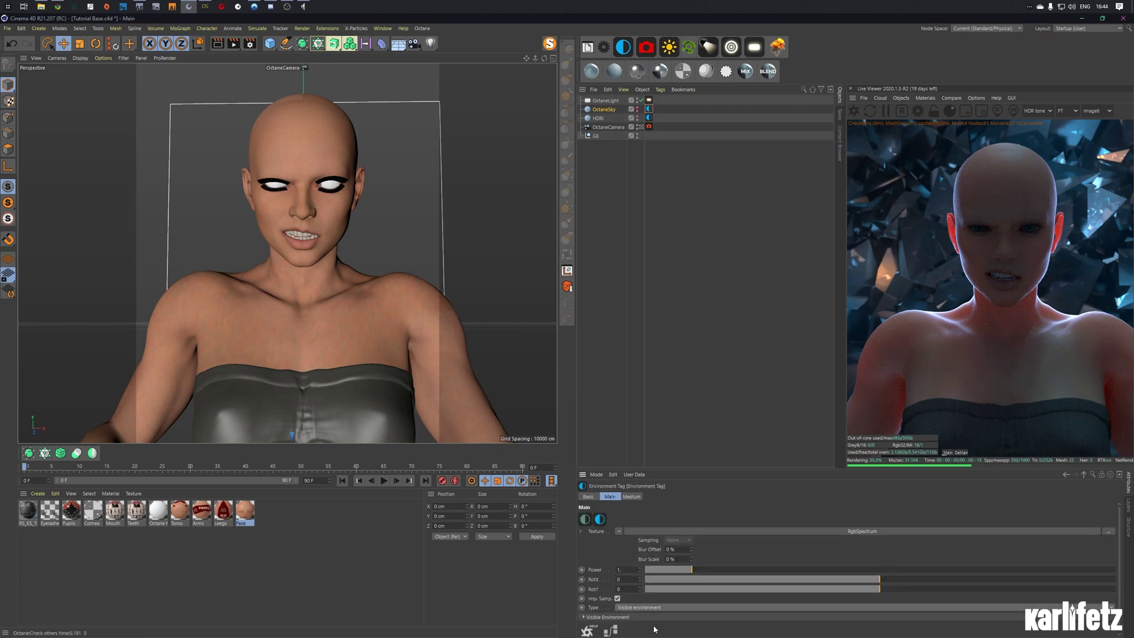
{"action": "left_click", "coordinate": [856, 110]}
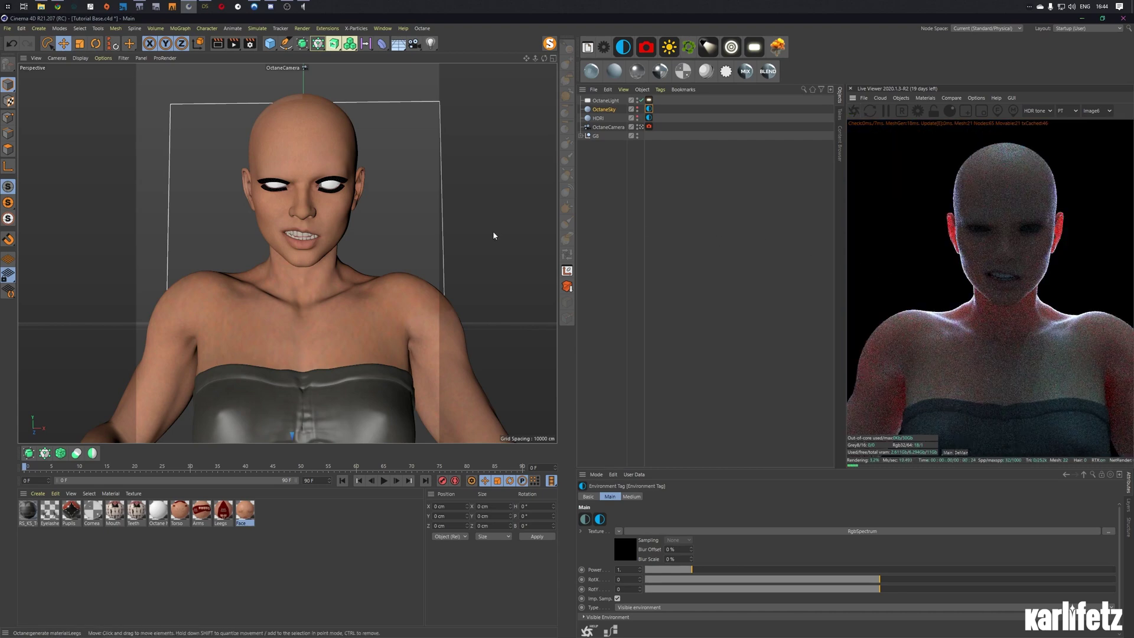
{"action": "left_click_drag", "start_coordinate": [535, 59], "coordinate": [526, 60]}
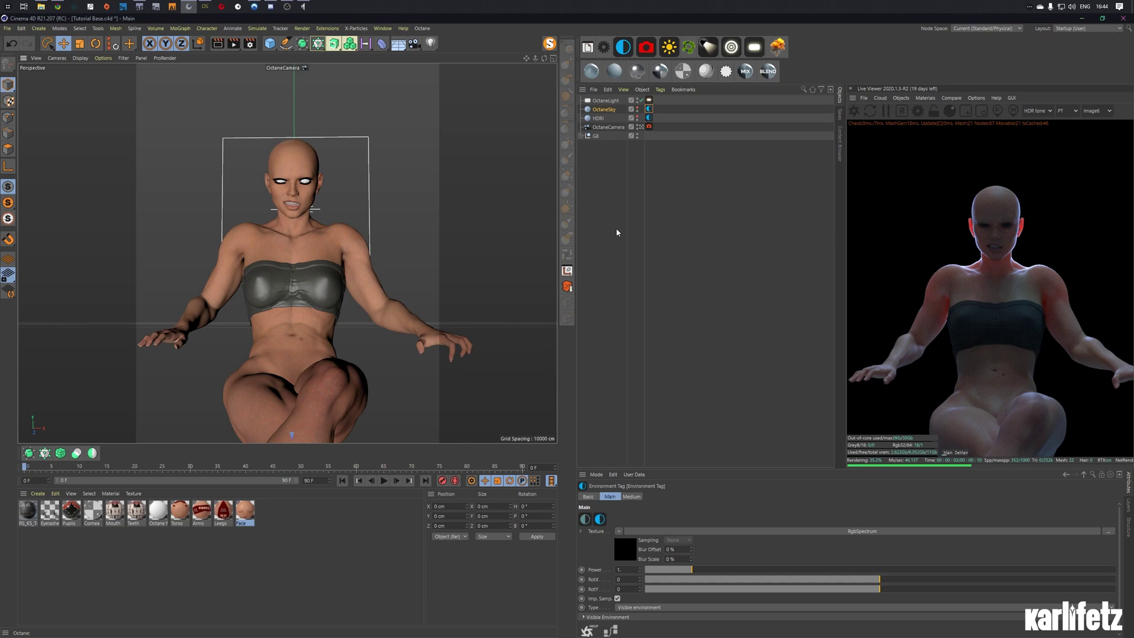
Step: Set the Face Scattering Medium volume step length to 8 and density to 100
{"action": "double_click", "coordinate": [245, 512]}
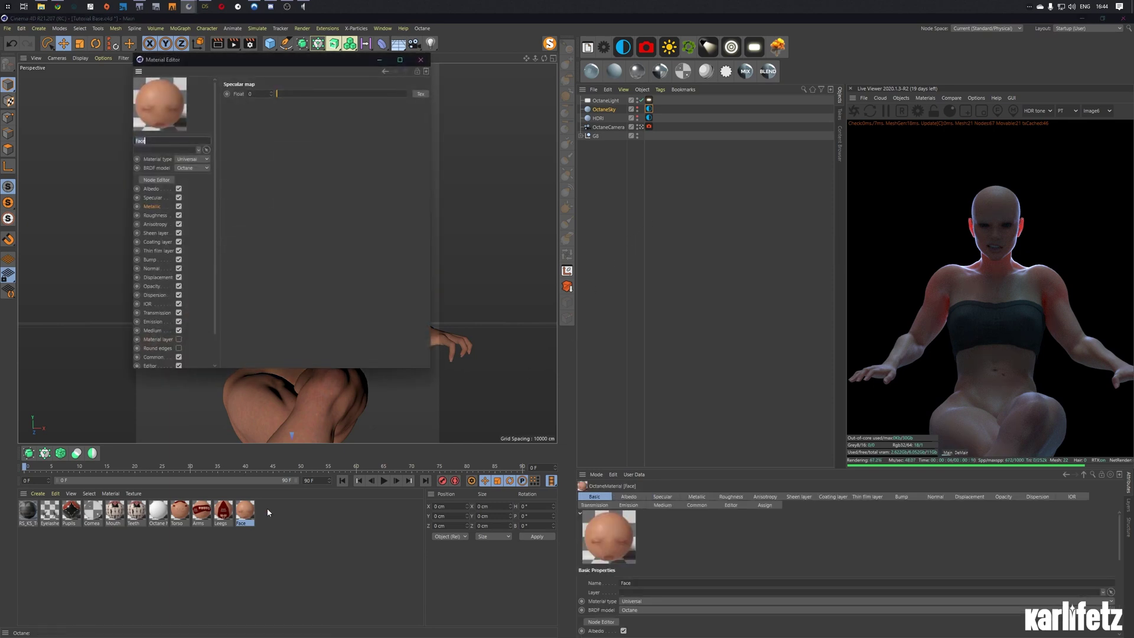
{"action": "left_click", "coordinate": [164, 180]}
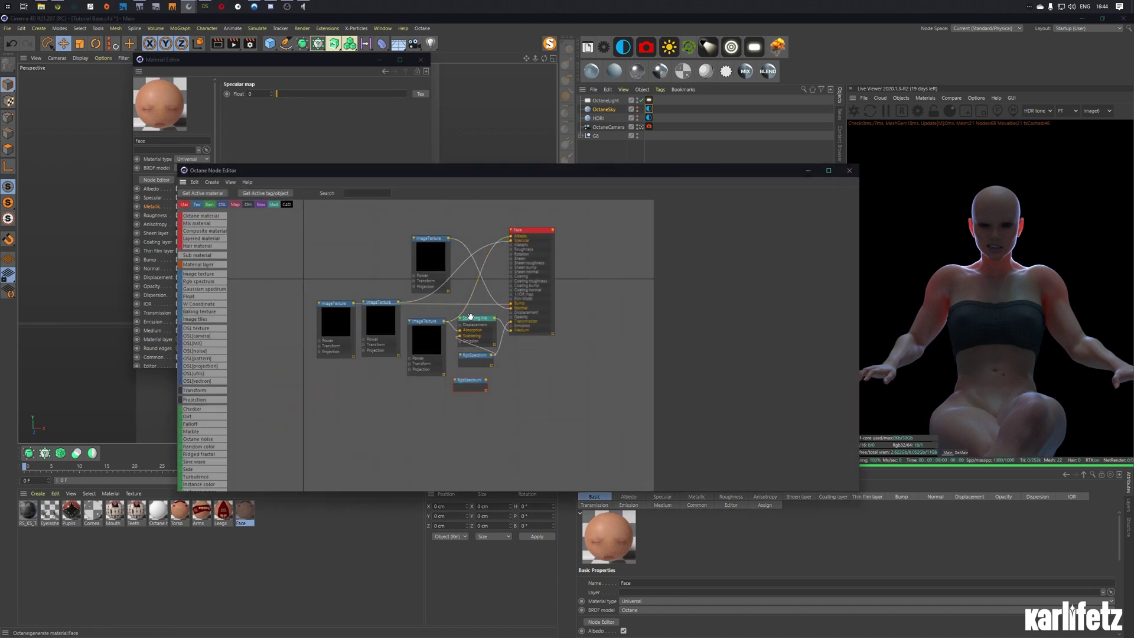
{"action": "left_click", "coordinate": [470, 317]}
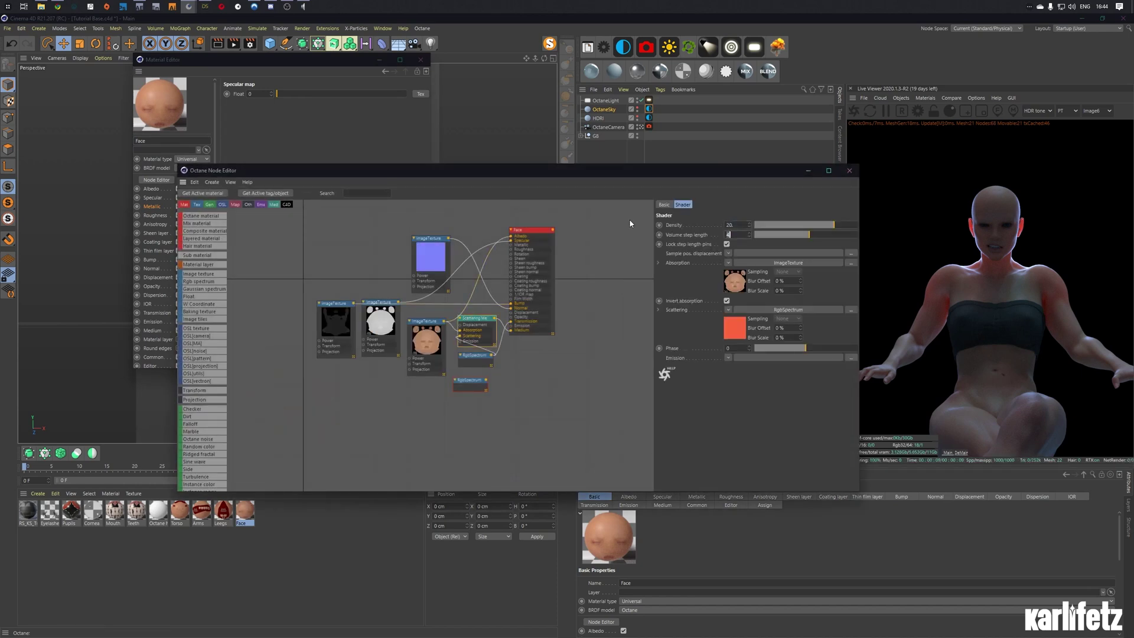
{"action": "type", "text": "8"}
{"action": "key", "text": "shift+Tab"}
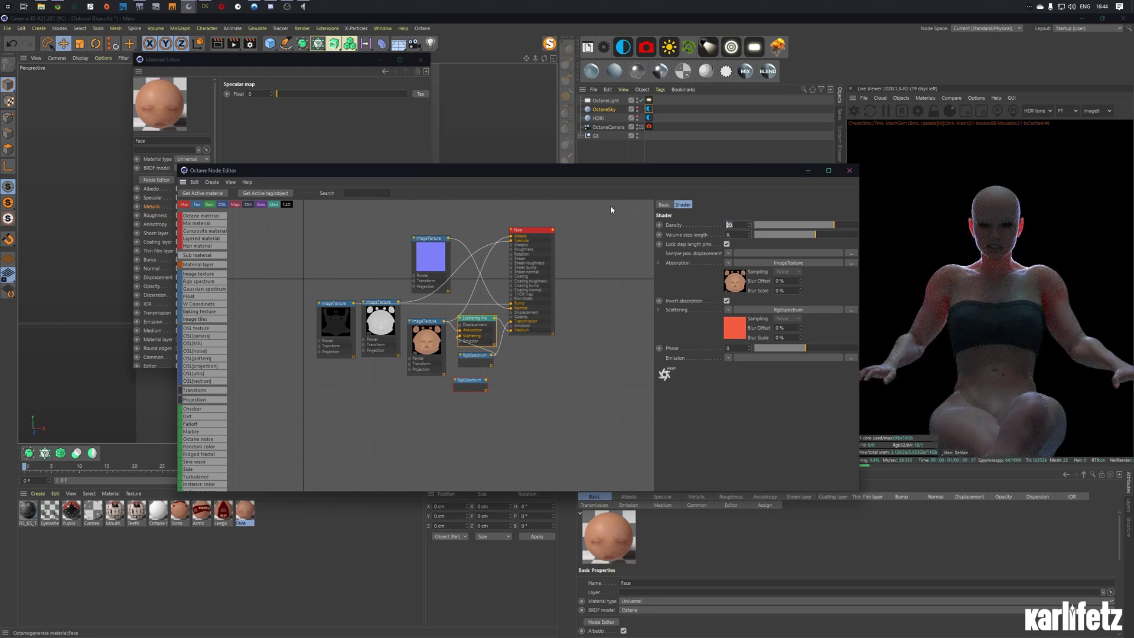
{"action": "type", "text": "100"}
{"action": "key", "text": "Return"}
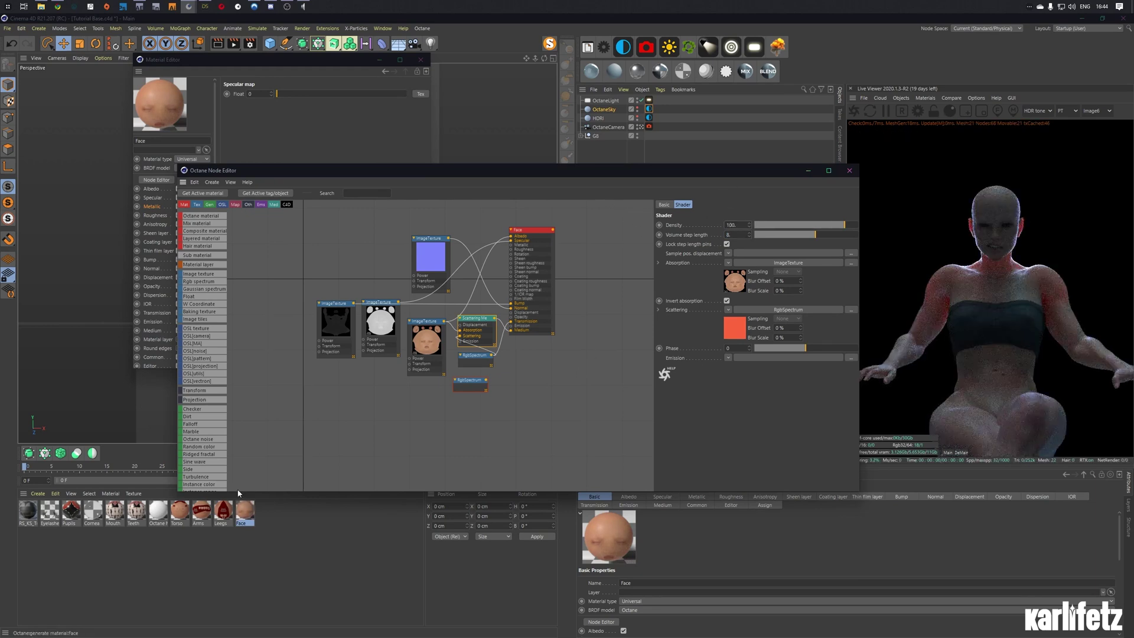
Step: Set the Leegs density to 100 and select the Arms scattering medium density
{"action": "left_click", "coordinate": [223, 511]}
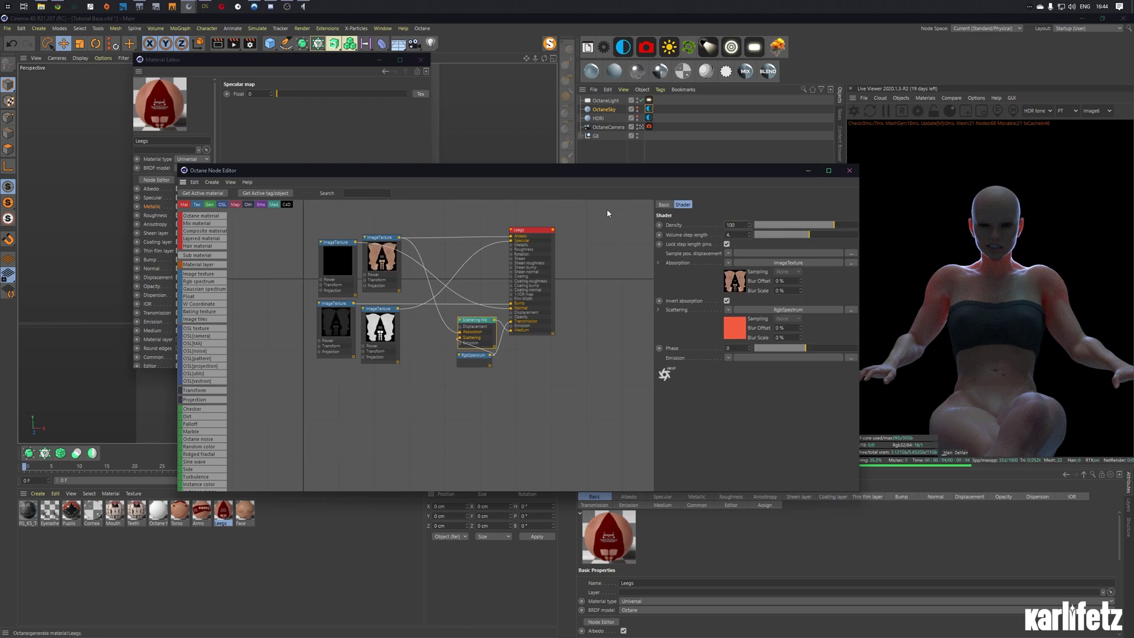
{"action": "key", "text": "Tab"}
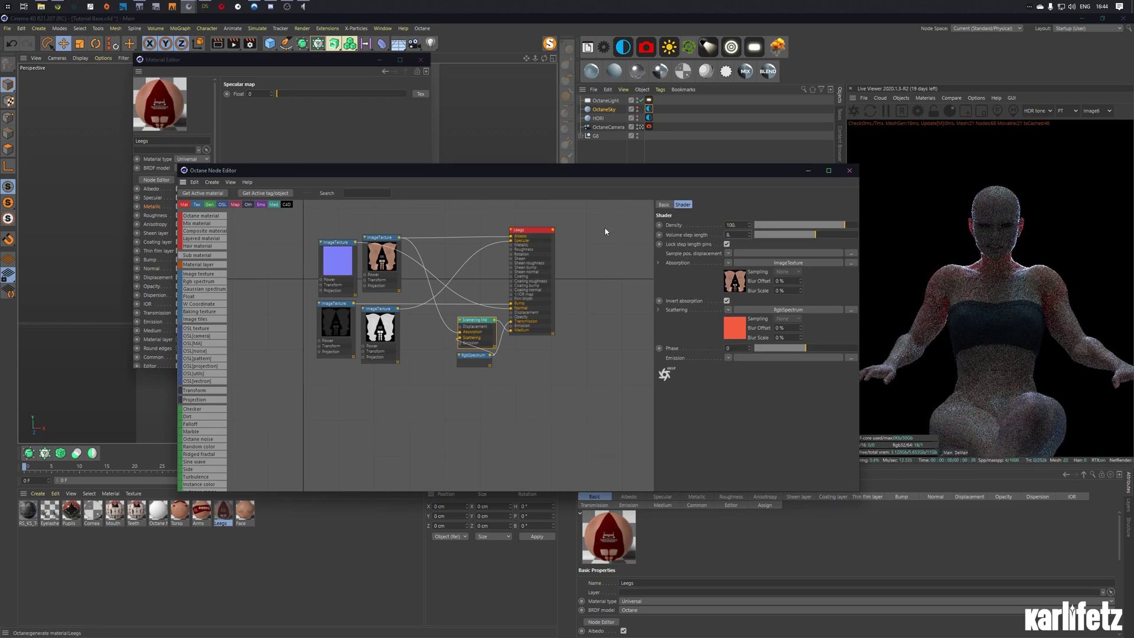
{"action": "left_click", "coordinate": [201, 511]}
{"action": "left_click", "coordinate": [499, 348]}
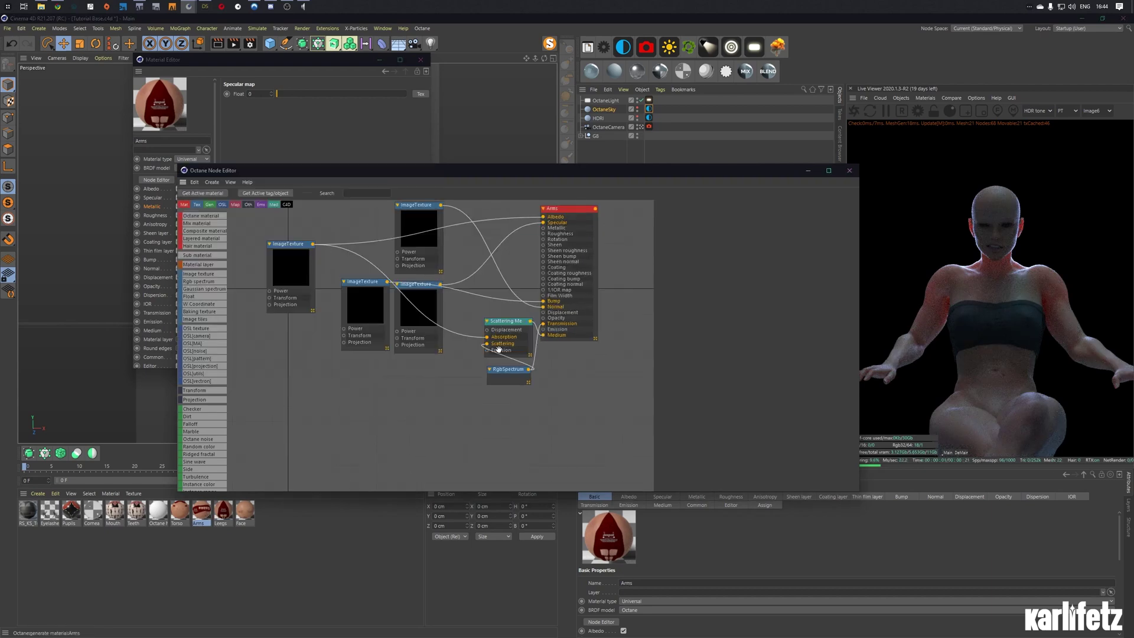
{"action": "left_click", "coordinate": [501, 322]}
{"action": "left_click_drag", "start_coordinate": [736, 225], "coordinate": [588, 218]}
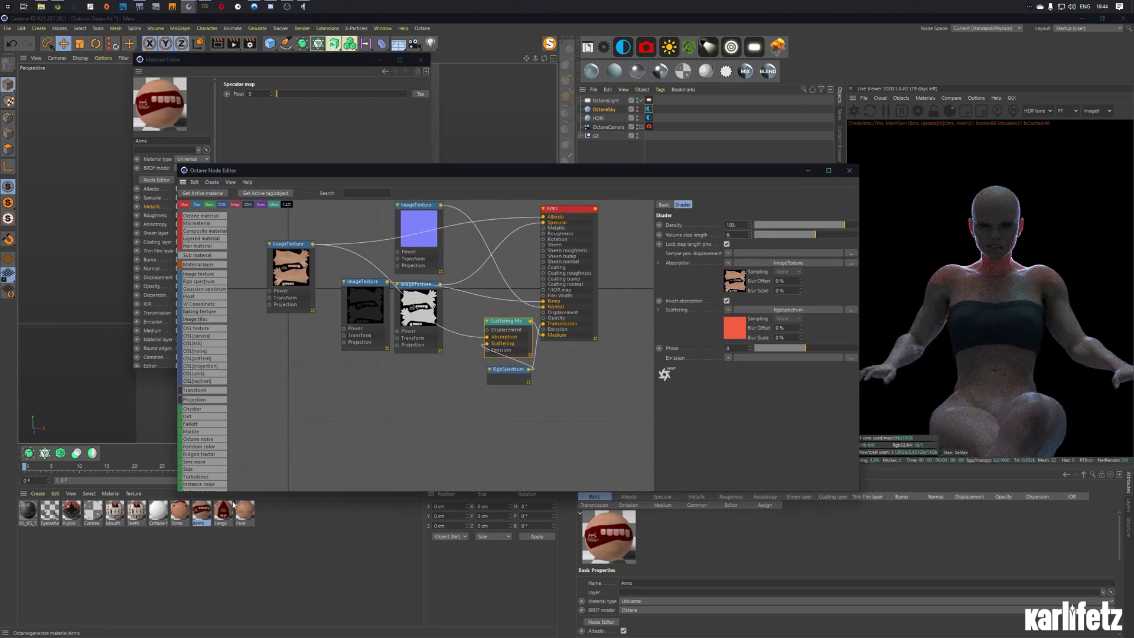
Step: Give the Torso scattering medium density 100 and volume step length 8, then close the editors
{"action": "left_click", "coordinate": [179, 510]}
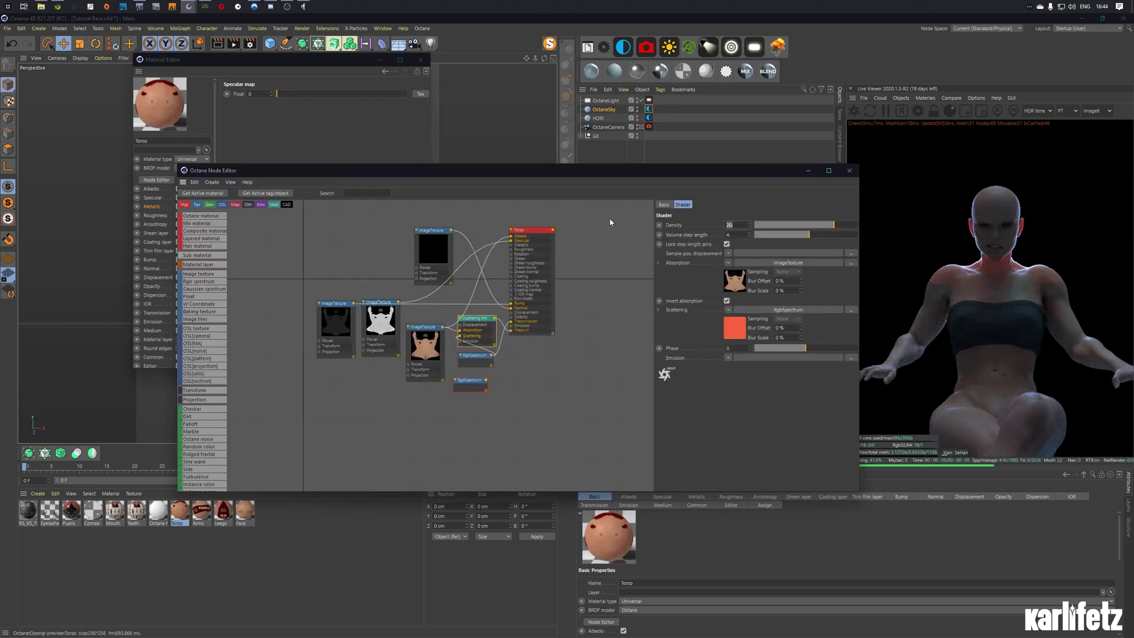
{"action": "type", "text": "00"}
{"action": "key", "text": "Return"}
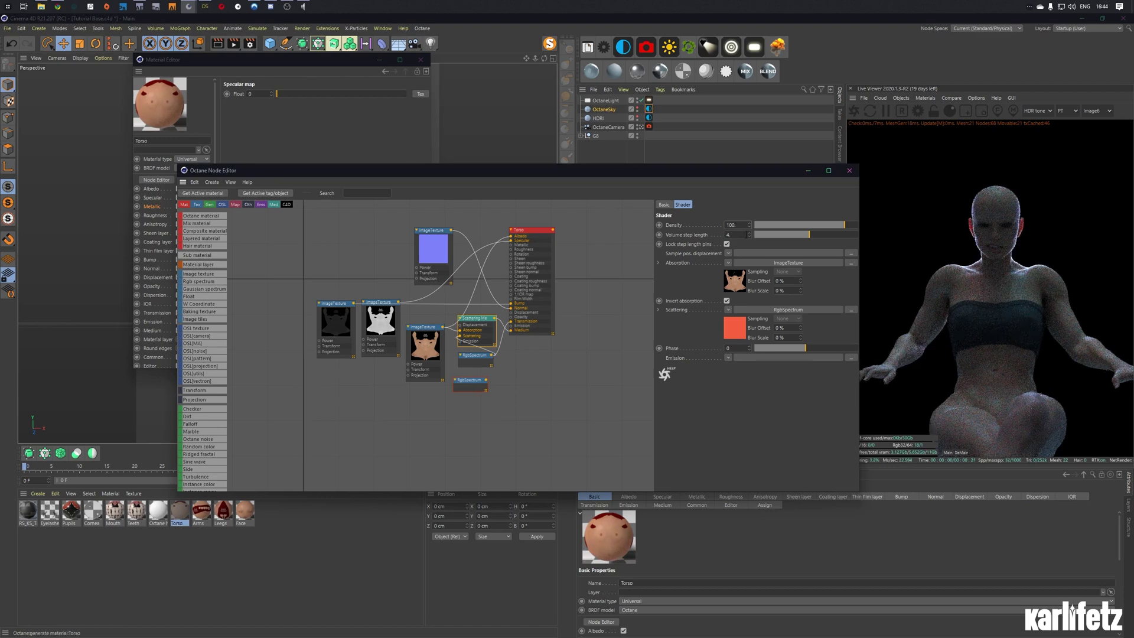
{"action": "key", "text": "Tab"}
{"action": "type", "text": "8"}
{"action": "key", "text": "Return"}
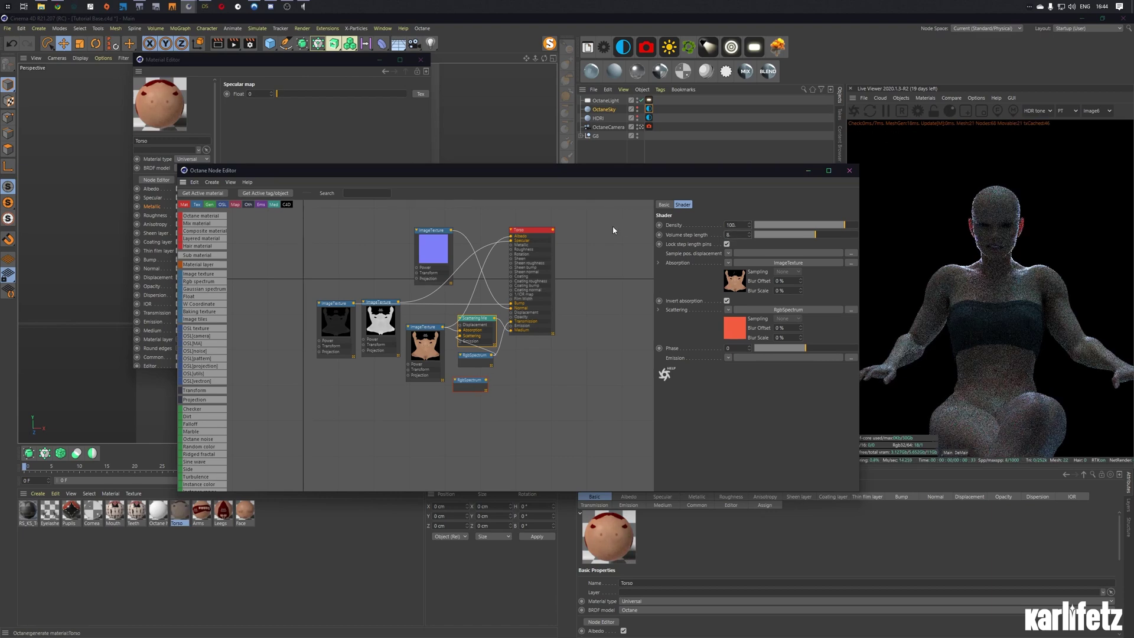
{"action": "left_click", "coordinate": [849, 171]}
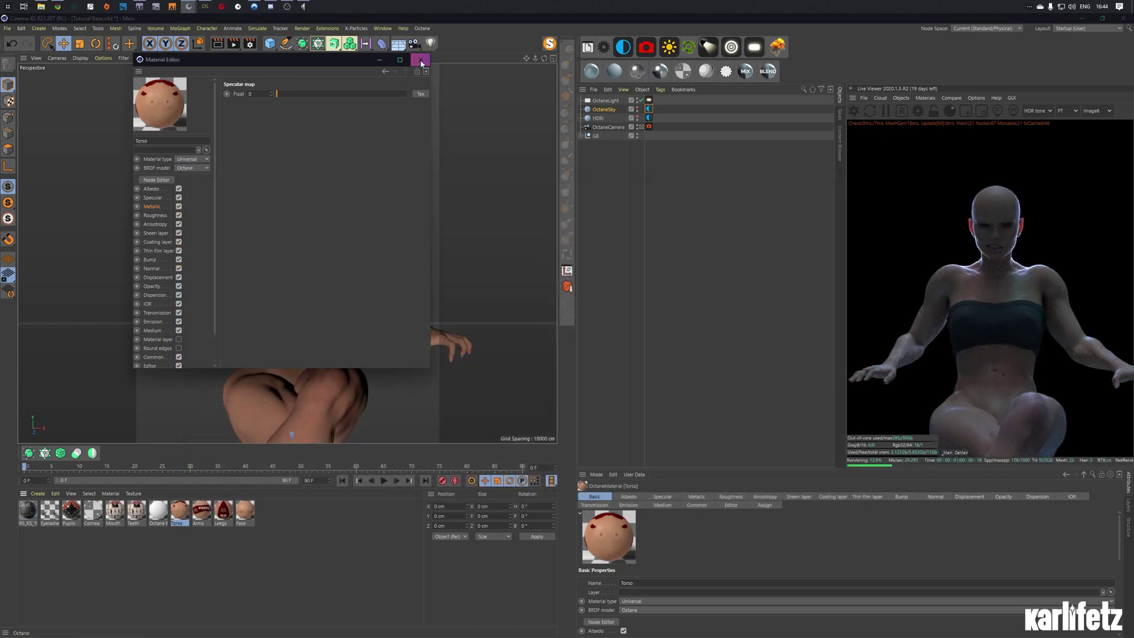
{"action": "left_click", "coordinate": [421, 60]}
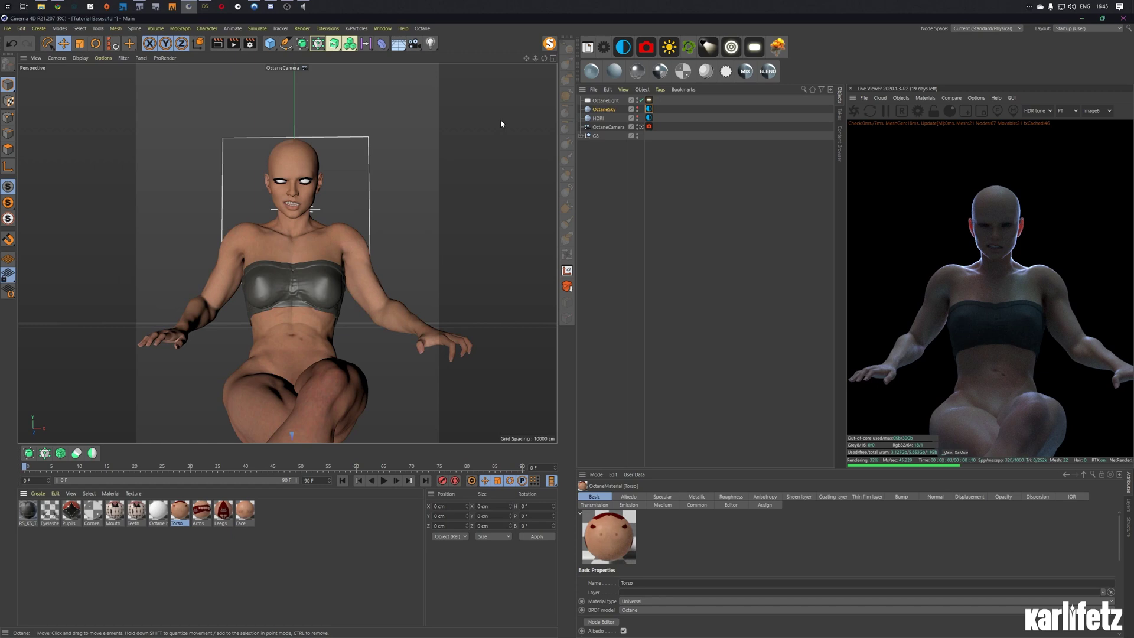
Step: Try Face densities of 200, 400 and 300, settling on 200
{"action": "double_click", "coordinate": [245, 510]}
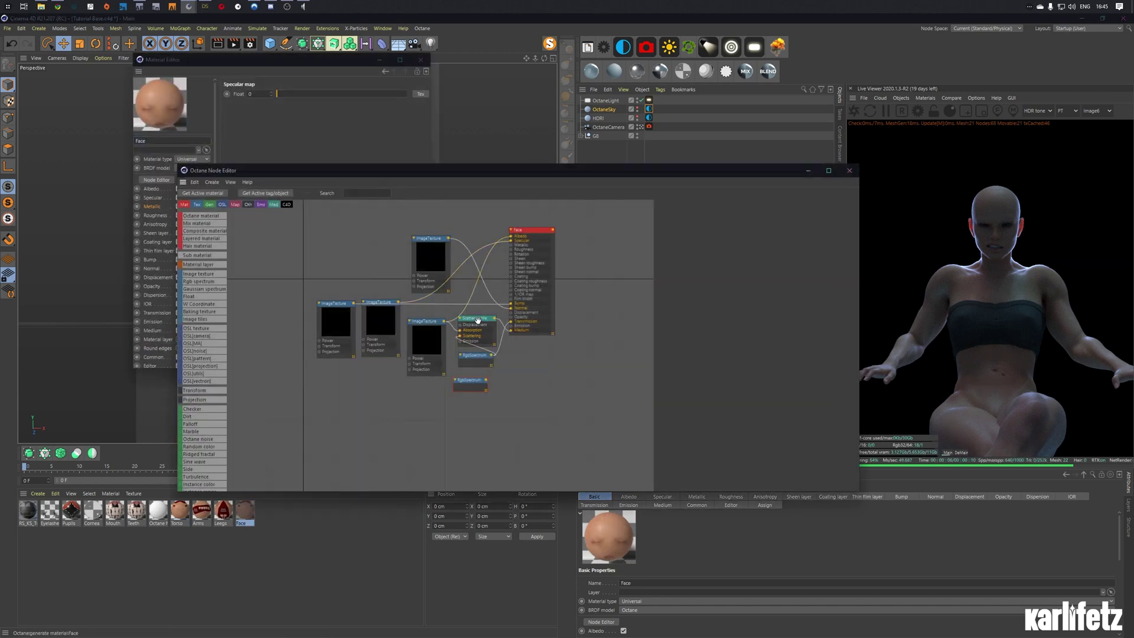
{"action": "left_click", "coordinate": [496, 330]}
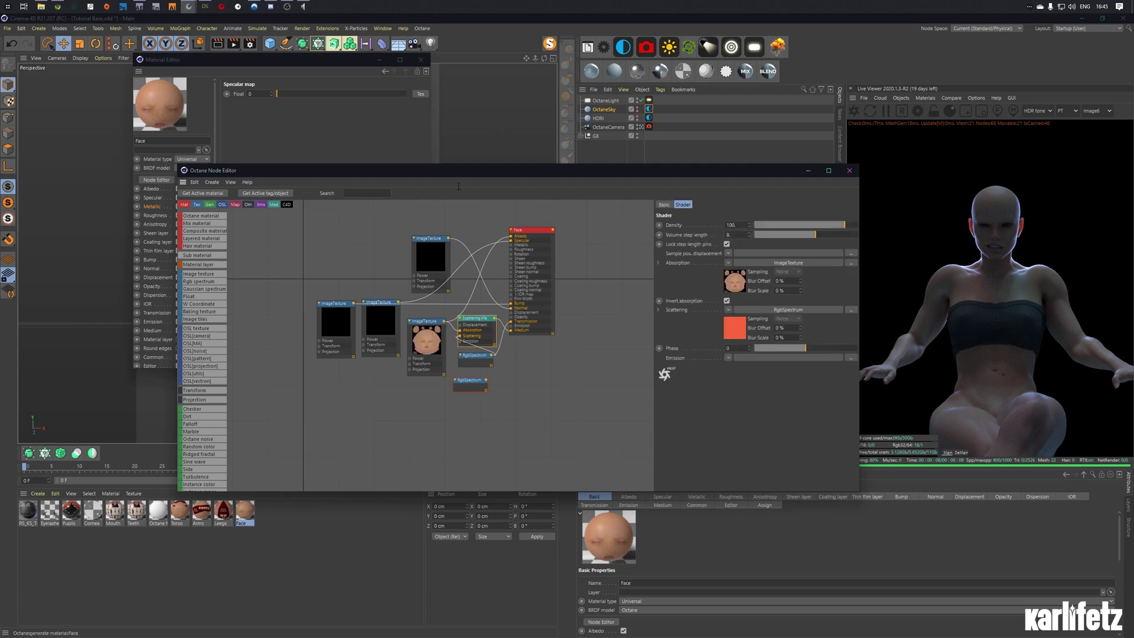
{"action": "type", "text": "200"}
{"action": "key", "text": "Return"}
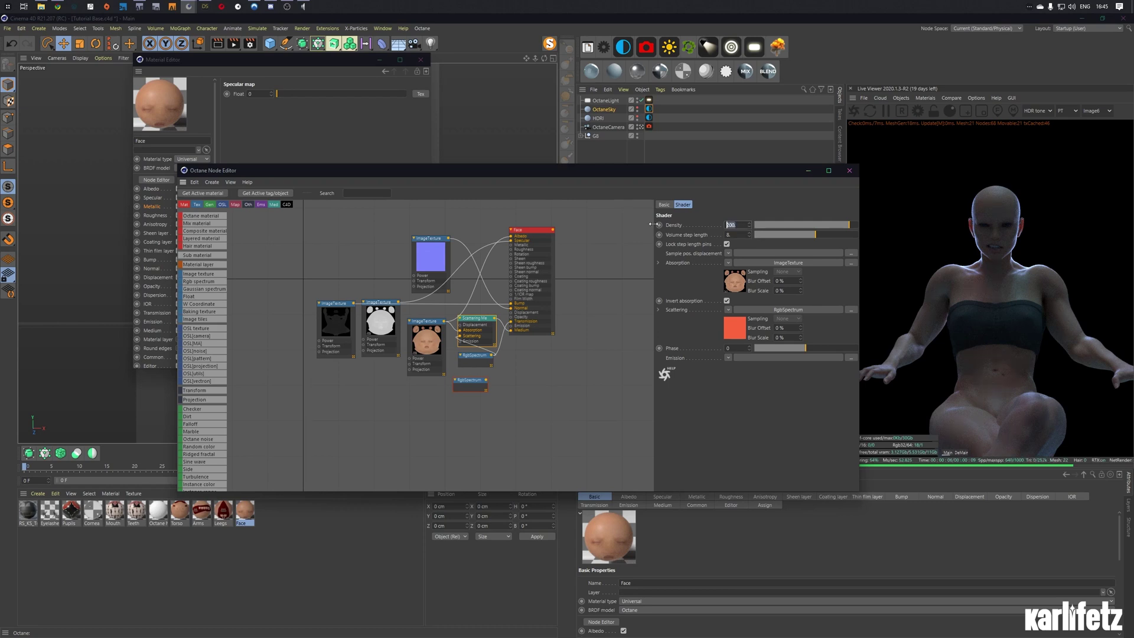
{"action": "type", "text": "00"}
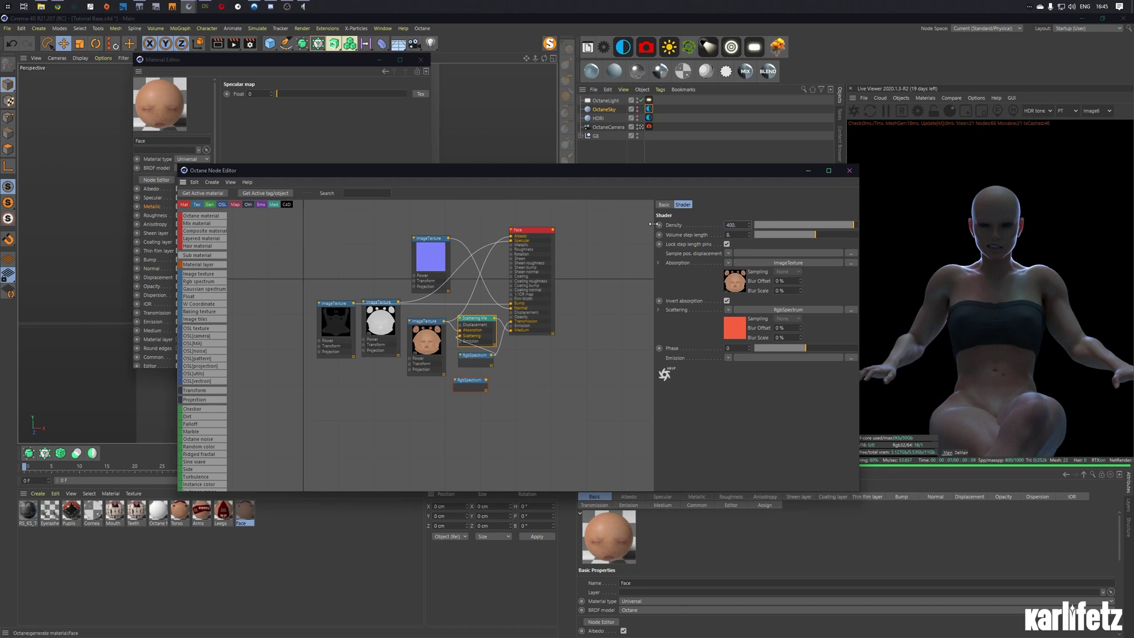
{"action": "key", "text": "Return"}
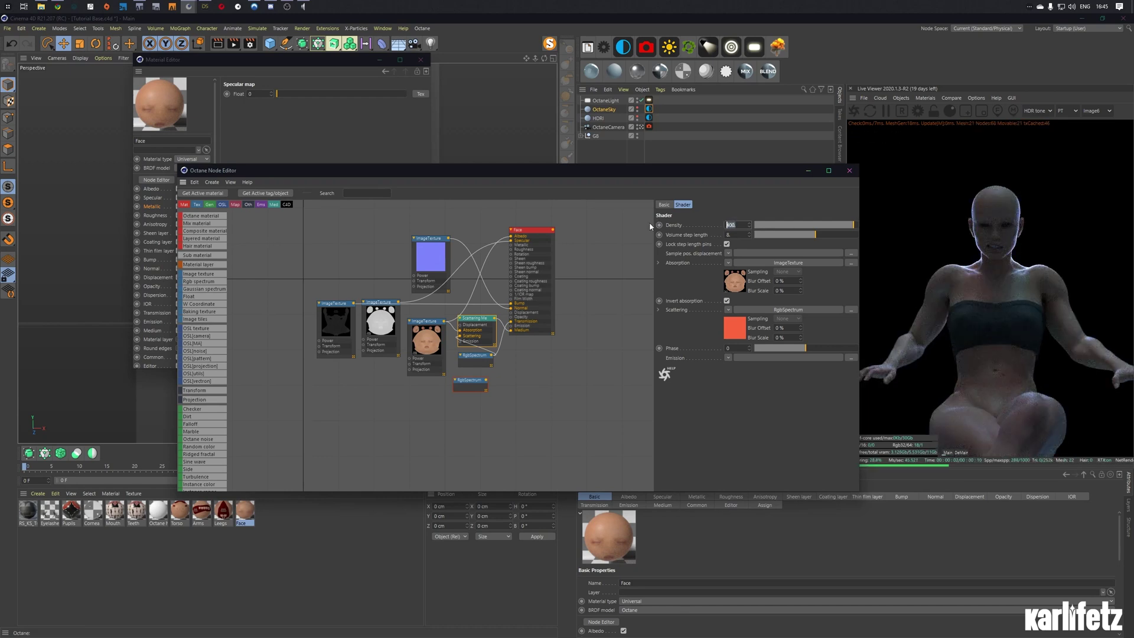
{"action": "type", "text": "300"}
{"action": "key", "text": "Return"}
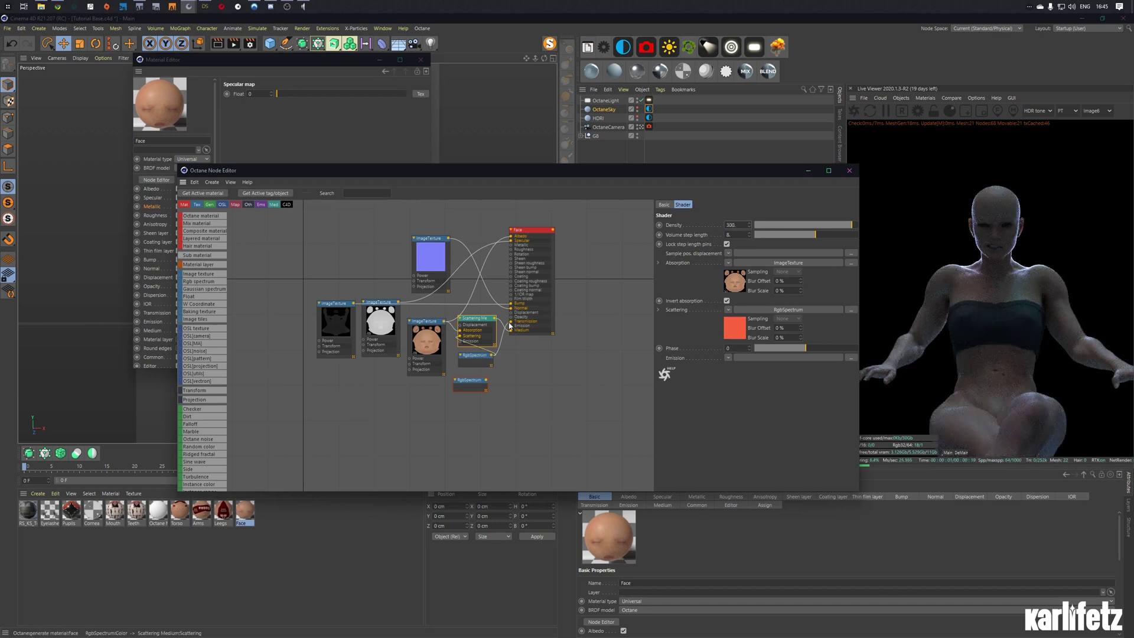
{"action": "type", "text": "200"}
{"action": "key", "text": "Return"}
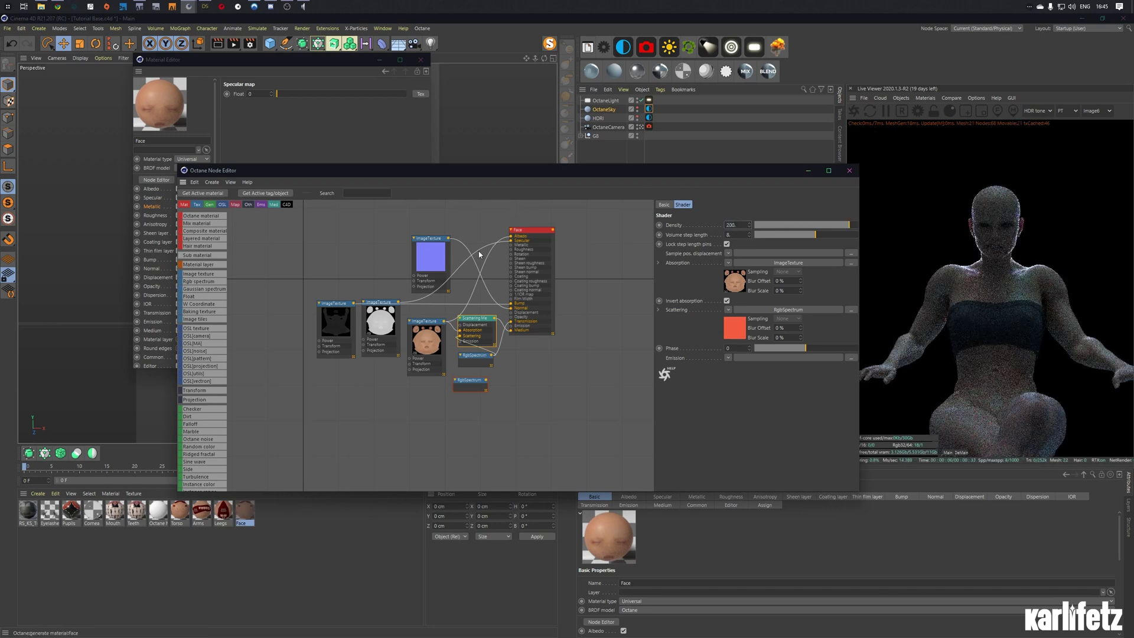
Step: Set the Leegs density to 200, check Arms and Torso, and close the editors
{"action": "left_click", "coordinate": [222, 511]}
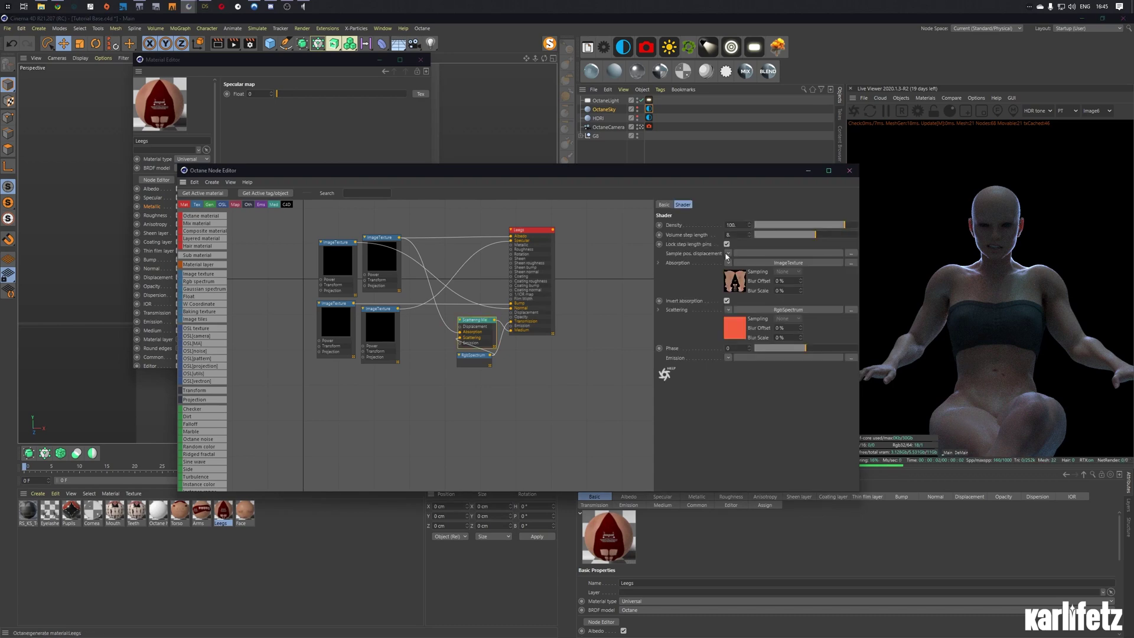
{"action": "left_click_drag", "start_coordinate": [738, 227], "coordinate": [635, 228]}
{"action": "type", "text": "2"}
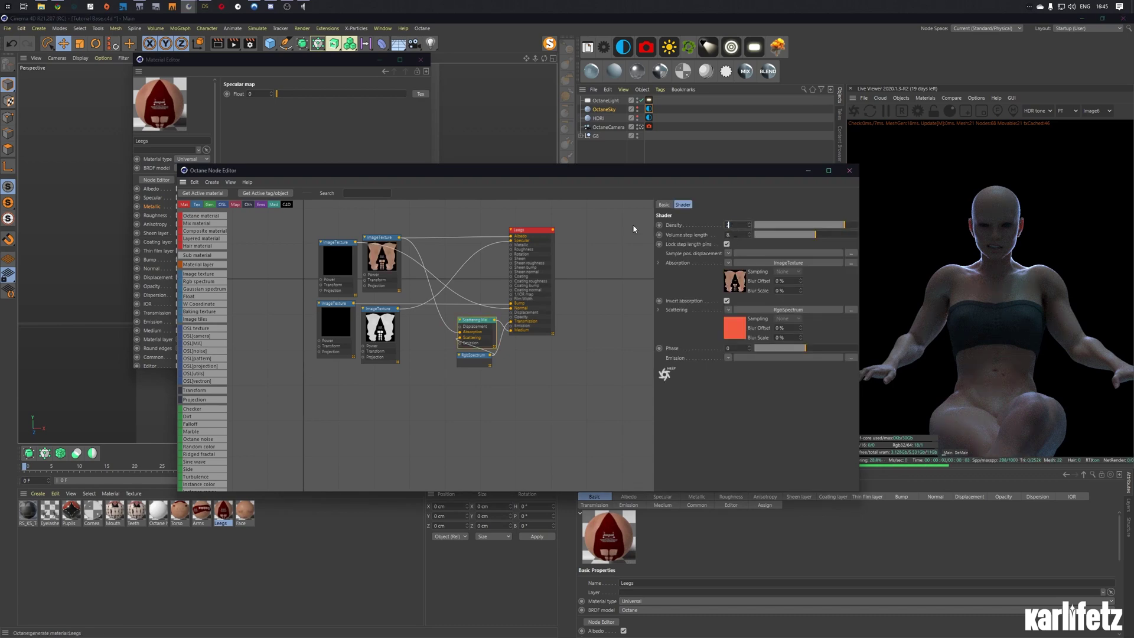
{"action": "type", "text": "00"}
{"action": "key", "text": "Return"}
{"action": "left_click", "coordinate": [202, 511]}
{"action": "left_click", "coordinate": [501, 321]}
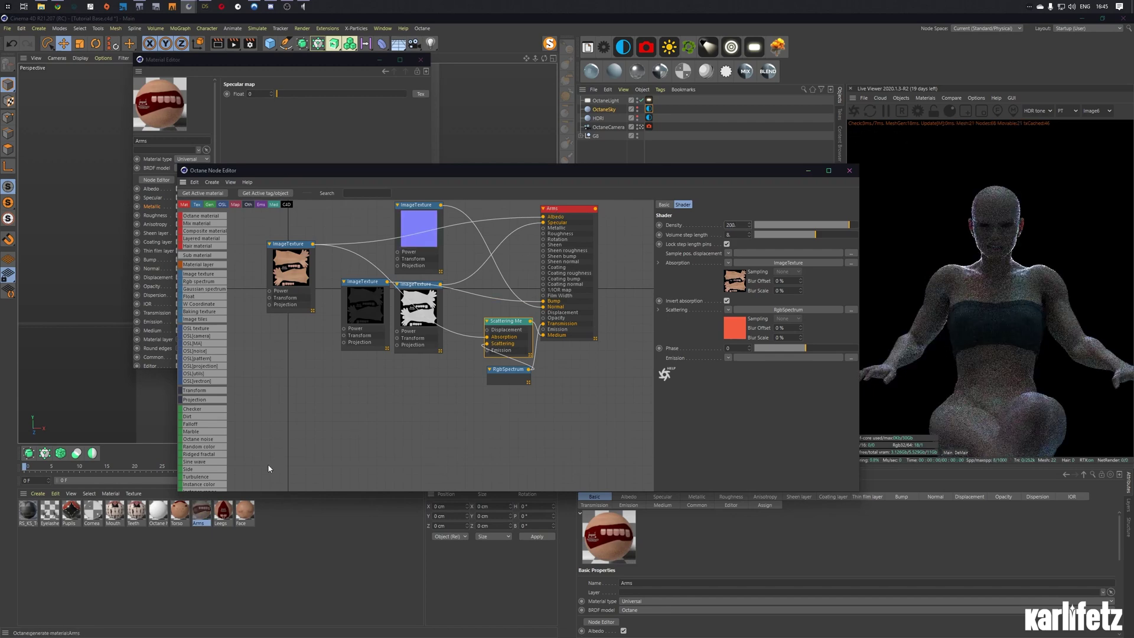
{"action": "left_click", "coordinate": [178, 511]}
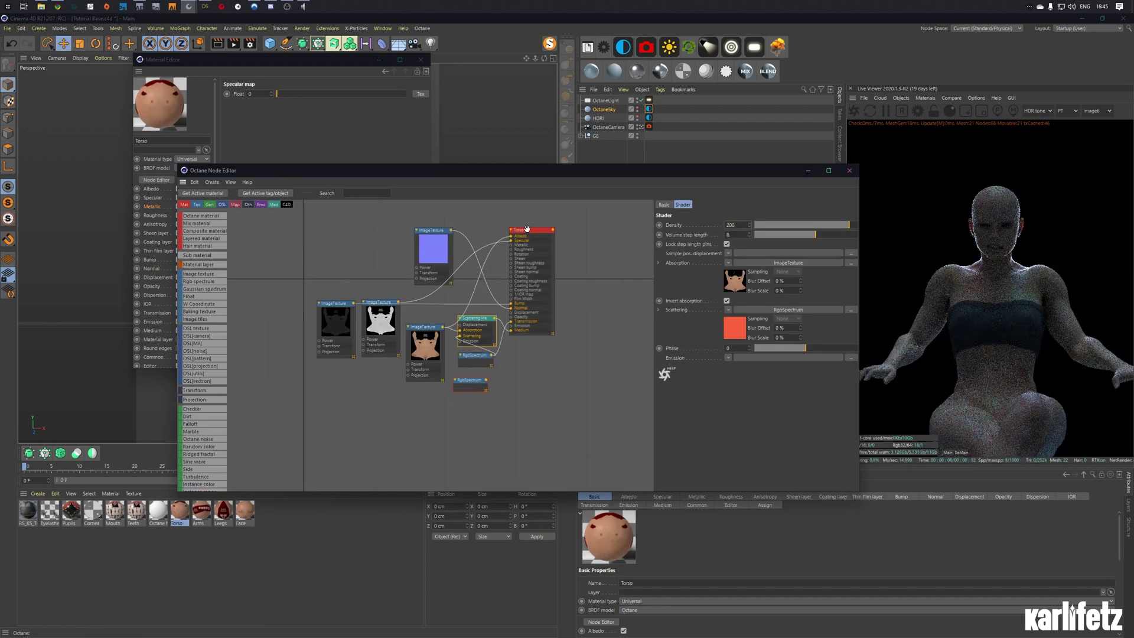
{"action": "left_click", "coordinate": [850, 170]}
{"action": "left_click", "coordinate": [421, 59]}
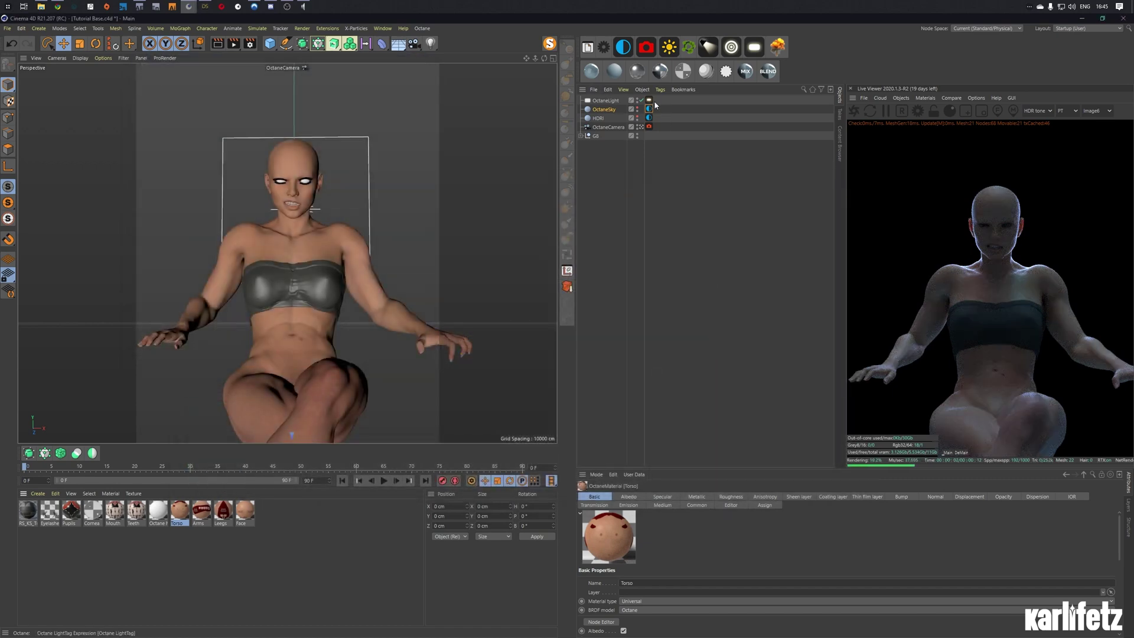
Step: Raise the OctaneLight tag's power to about 40.54
{"action": "left_click", "coordinate": [649, 100]}
{"action": "left_click", "coordinate": [649, 545]}
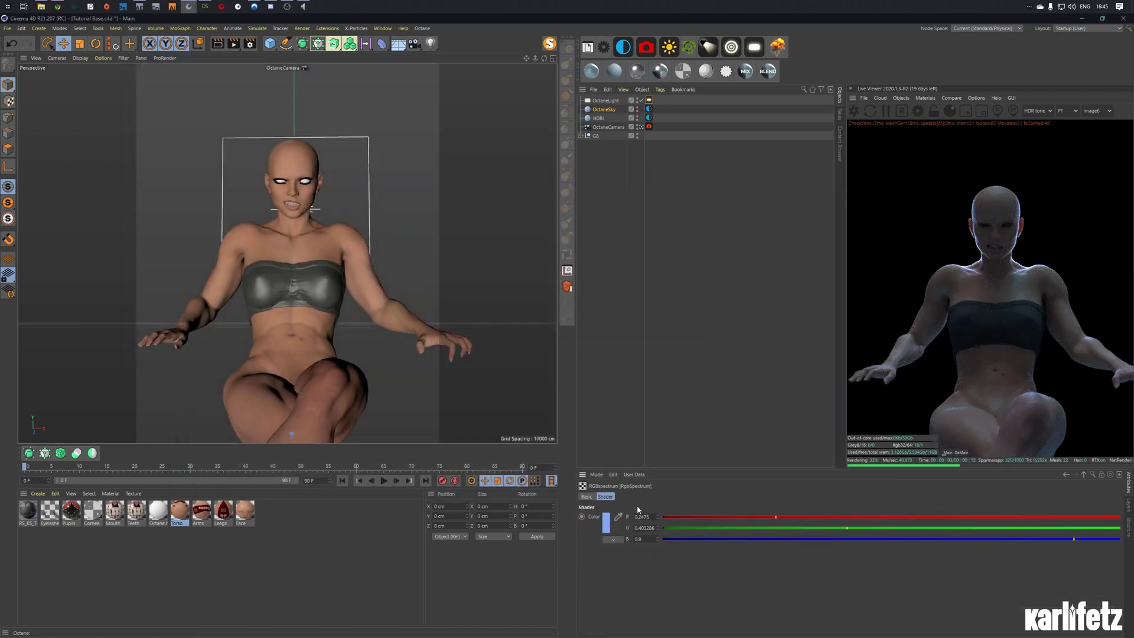
{"action": "left_click", "coordinate": [1067, 475]}
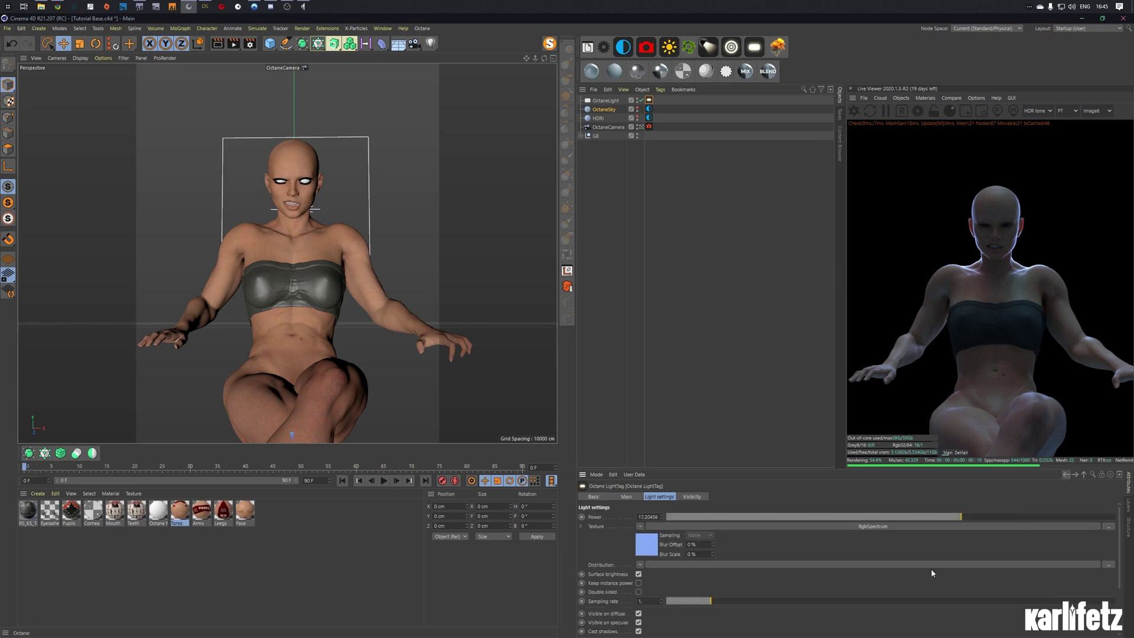
{"action": "left_click_drag", "start_coordinate": [978, 519], "coordinate": [980, 518]}
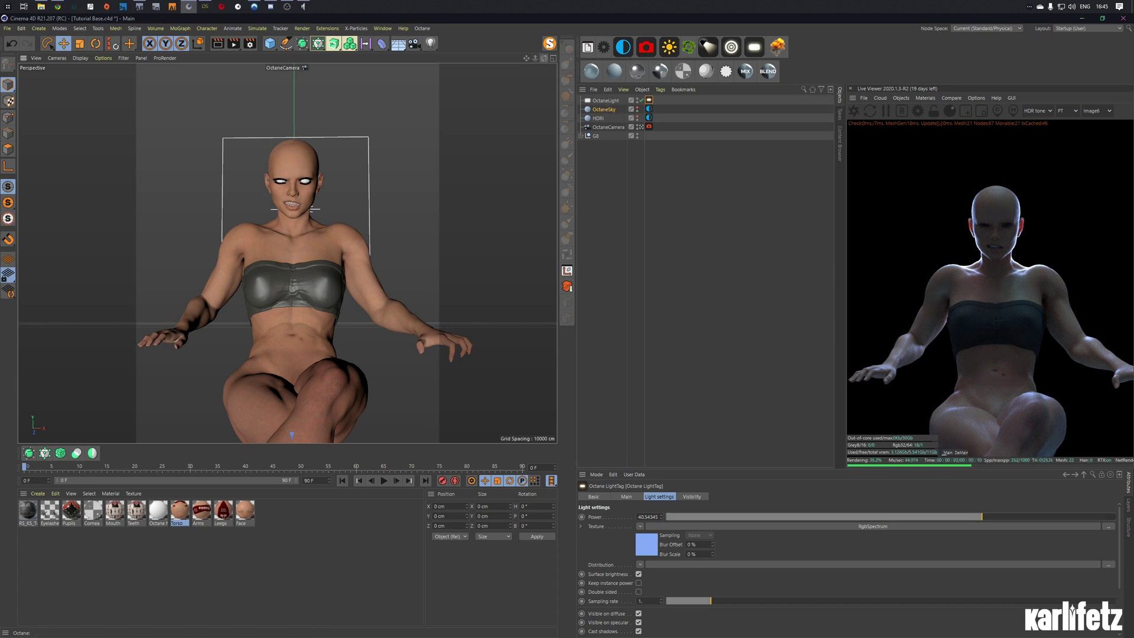
{"action": "left_click", "coordinate": [607, 101]}
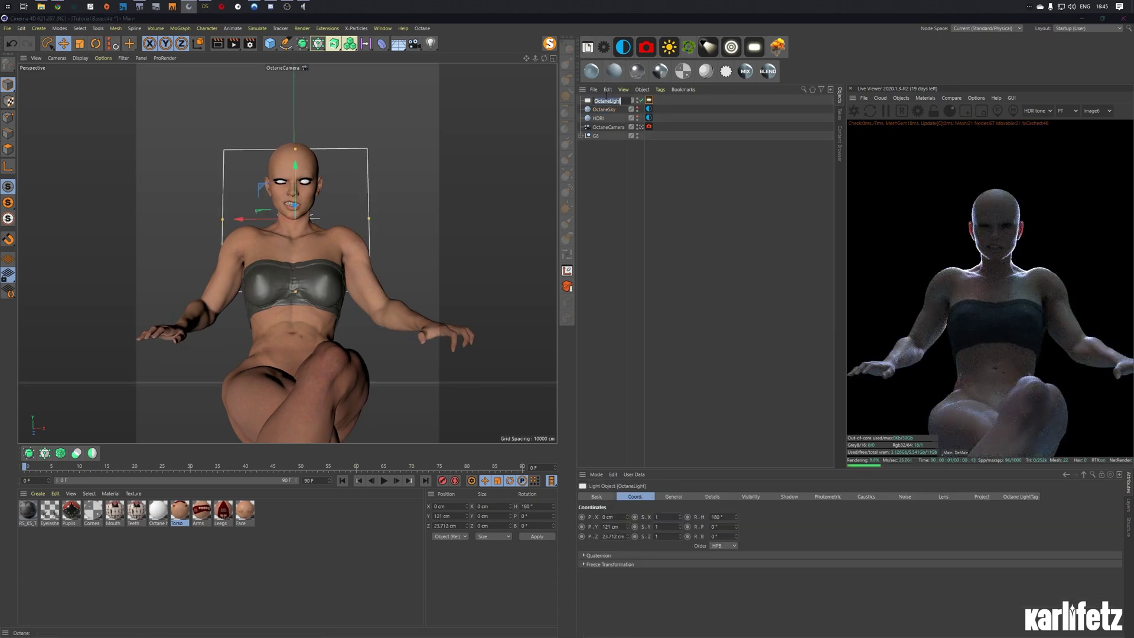
Step: Duplicate the light as OctaneLight.1, lower it to 69.641 cm, and scale it to about 39%
{"action": "left_click", "coordinate": [699, 109]}
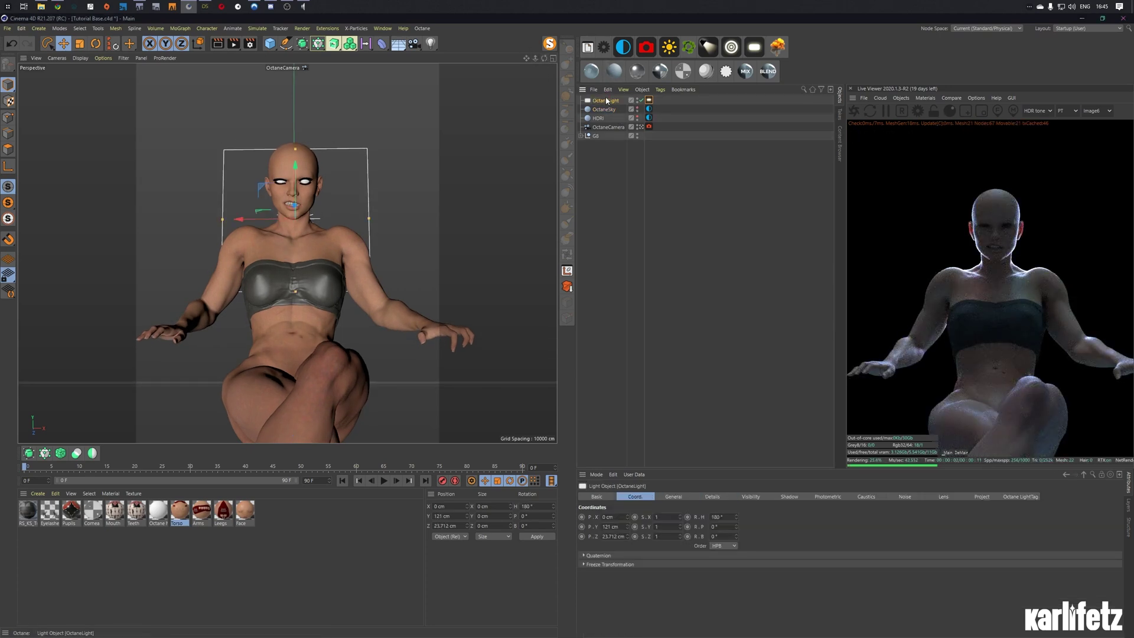
{"action": "left_click_drag", "start_coordinate": [606, 95], "coordinate": [608, 97], "text": "ctrl"}
{"action": "left_click_drag", "start_coordinate": [295, 167], "coordinate": [295, 300]}
{"action": "left_click_drag", "start_coordinate": [256, 335], "coordinate": [236, 397]}
{"action": "left_click", "coordinate": [80, 43]}
Step: Using the four-view layout, move OctaneLight.1 to Z -40.242 cm, just under the hand
{"action": "key", "text": "r"}
{"action": "left_click", "coordinate": [554, 59]}
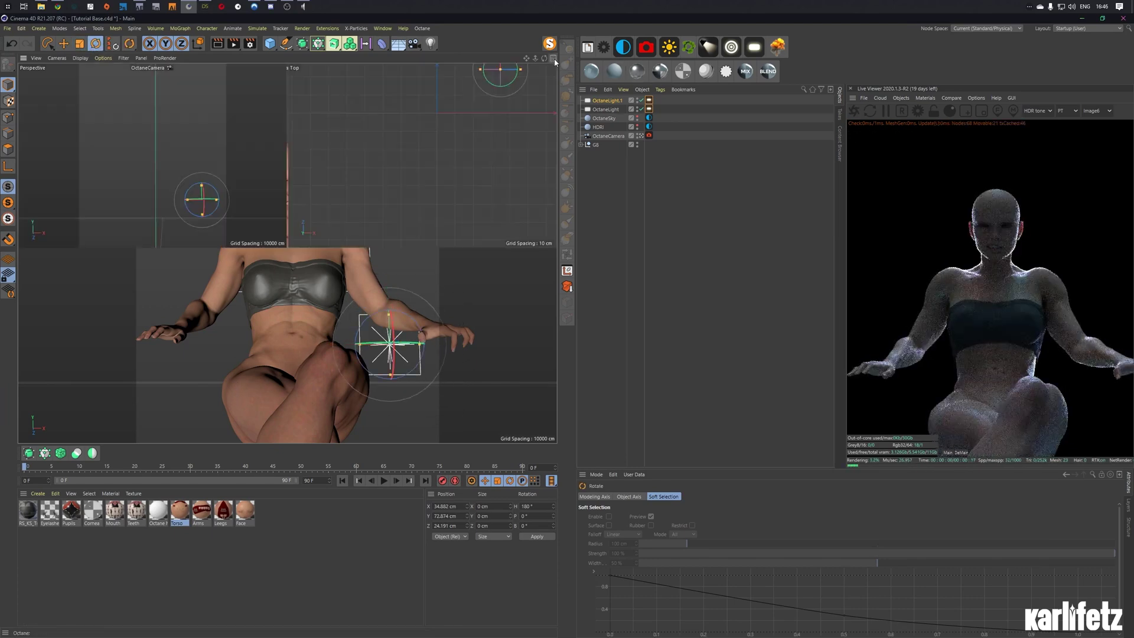
{"action": "left_click_drag", "start_coordinate": [527, 59], "coordinate": [477, 99]}
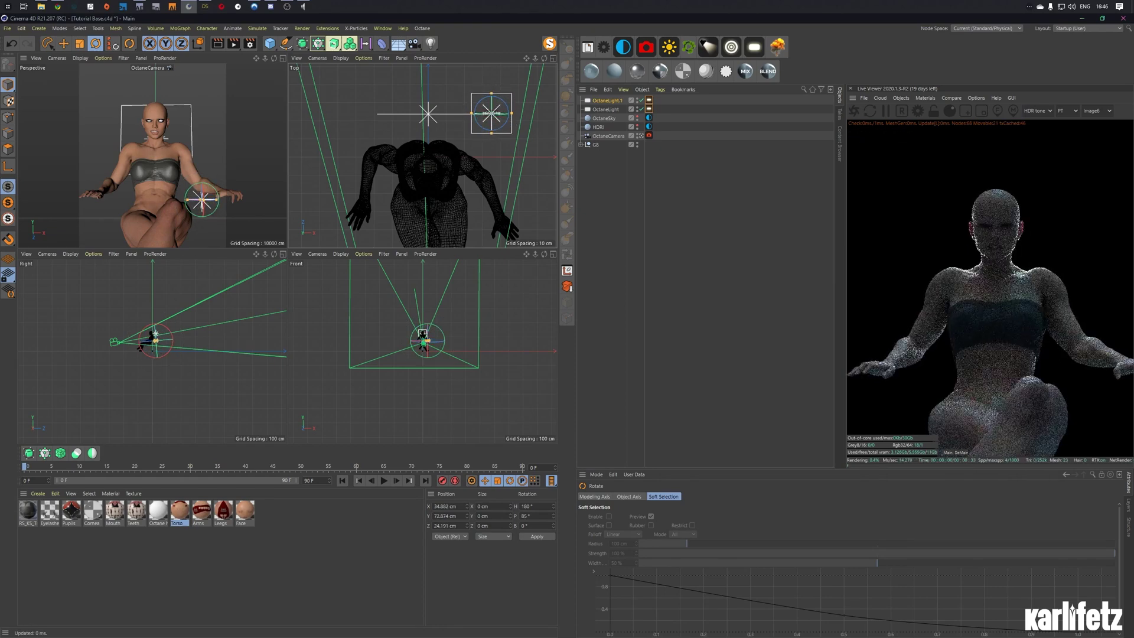
{"action": "left_click", "coordinate": [64, 44]}
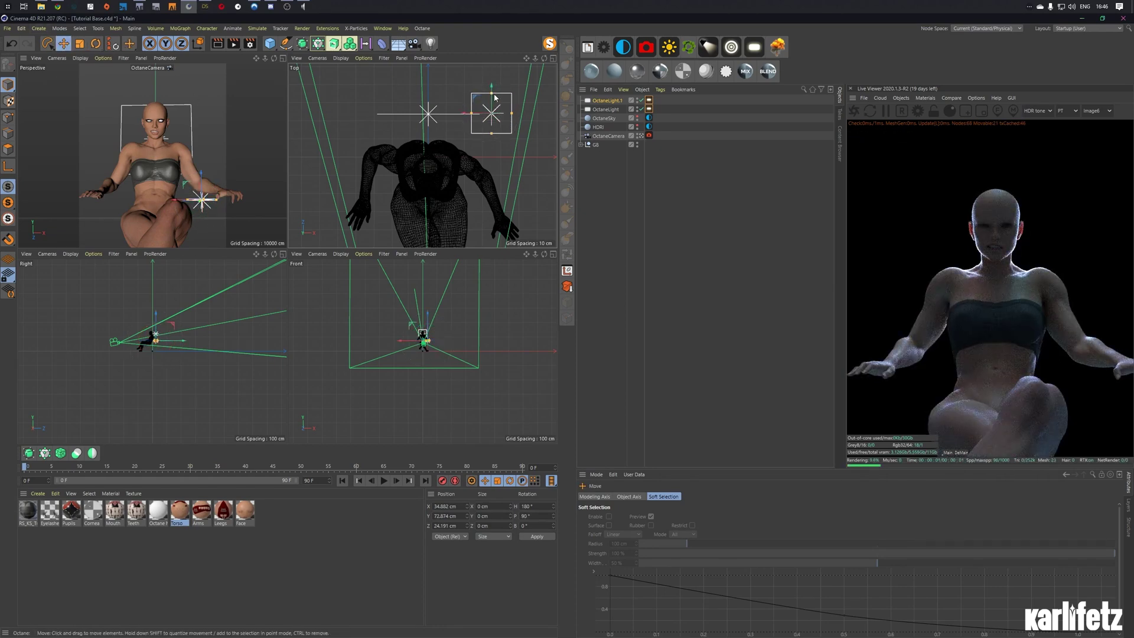
{"action": "left_click_drag", "start_coordinate": [482, 111], "coordinate": [477, 232]}
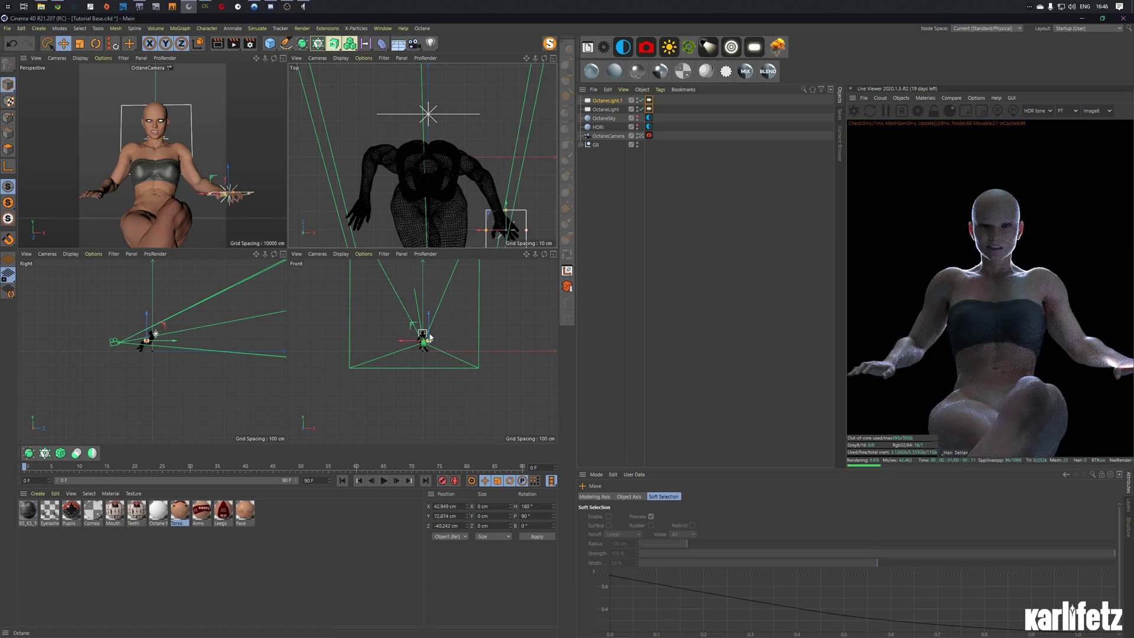
{"action": "scroll", "coordinate": [428, 339], "scroll_direction": "up", "scroll_amount": 12}
{"action": "left_click_drag", "start_coordinate": [236, 178], "coordinate": [236, 190]}
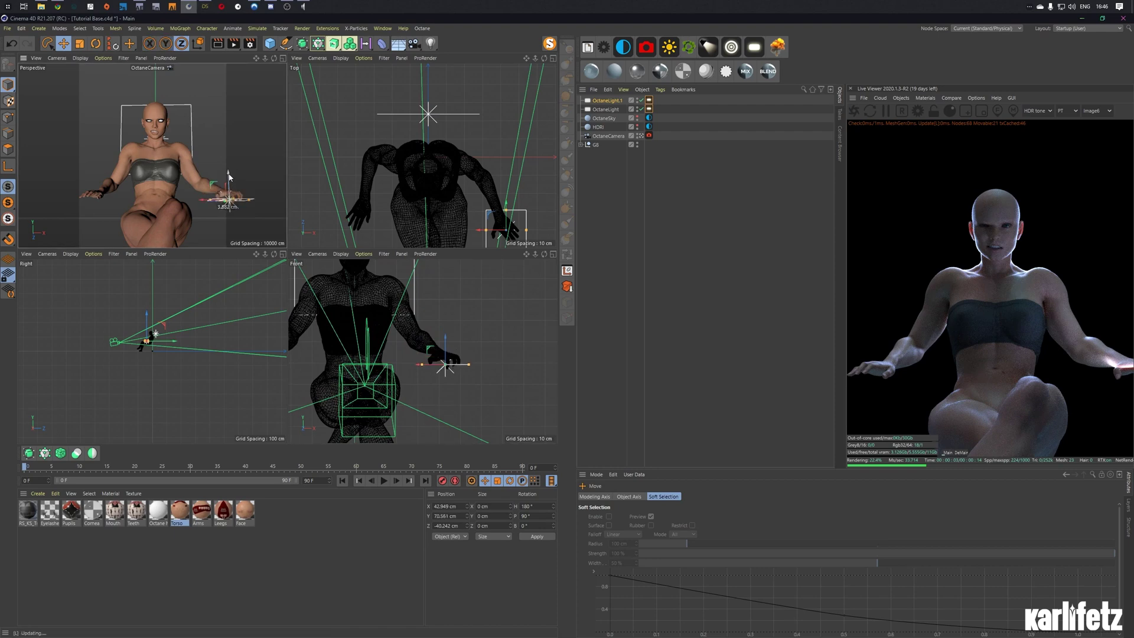
{"action": "left_click", "coordinate": [283, 58]}
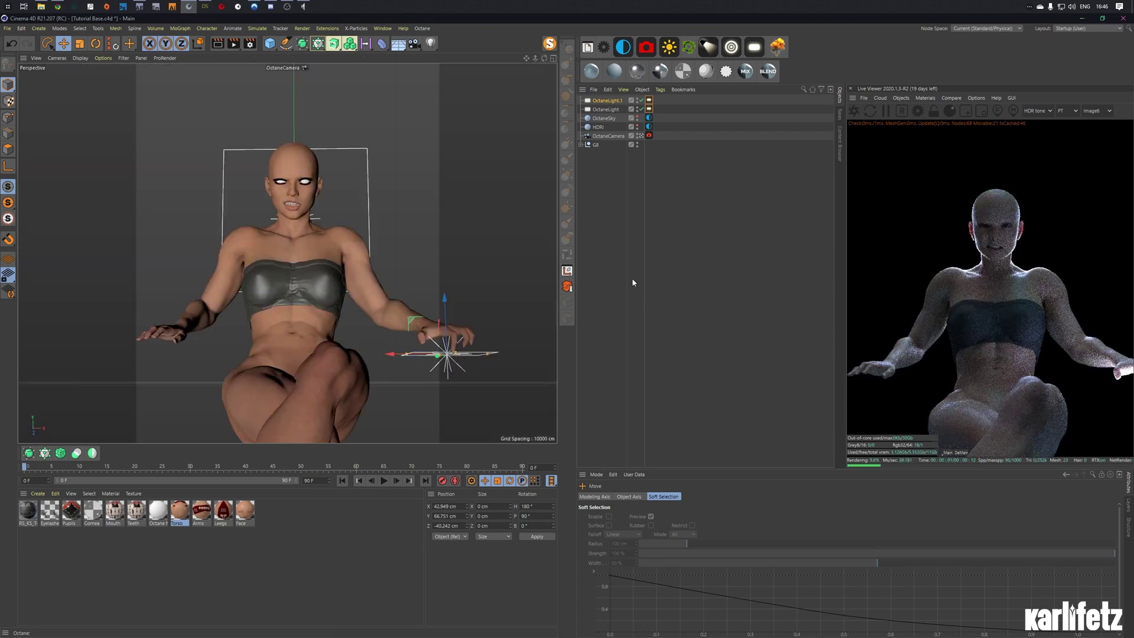
{"action": "mouse_move", "coordinate": [535, 59]}
{"action": "left_mouse_down"}
{"action": "mouse_move", "coordinate": [525, 58]}
{"action": "mouse_move", "coordinate": [544, 58]}
{"action": "left_mouse_up"}
{"action": "left_click_drag", "start_coordinate": [535, 58], "coordinate": [544, 59]}
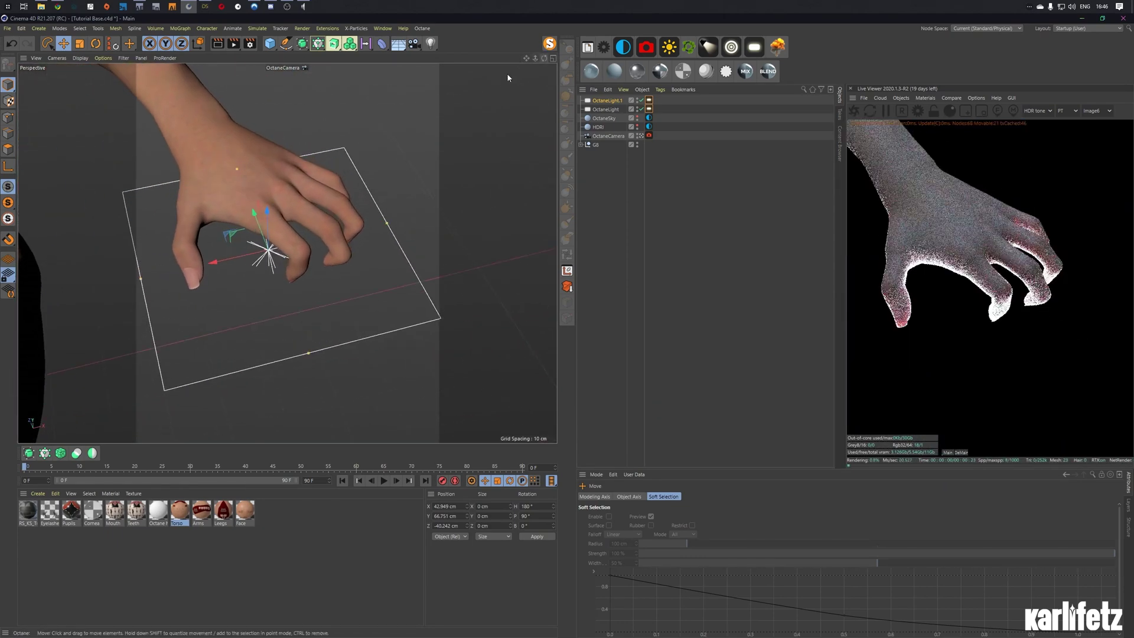
Step: Tint the hand light's RgbSpectrum colour a warm orange
{"action": "scroll", "coordinate": [463, 185], "scroll_direction": "up", "scroll_amount": 1}
{"action": "scroll", "coordinate": [463, 187], "scroll_direction": "down", "scroll_amount": 3}
{"action": "left_click_drag", "start_coordinate": [463, 189], "coordinate": [464, 190], "text": "alt"}
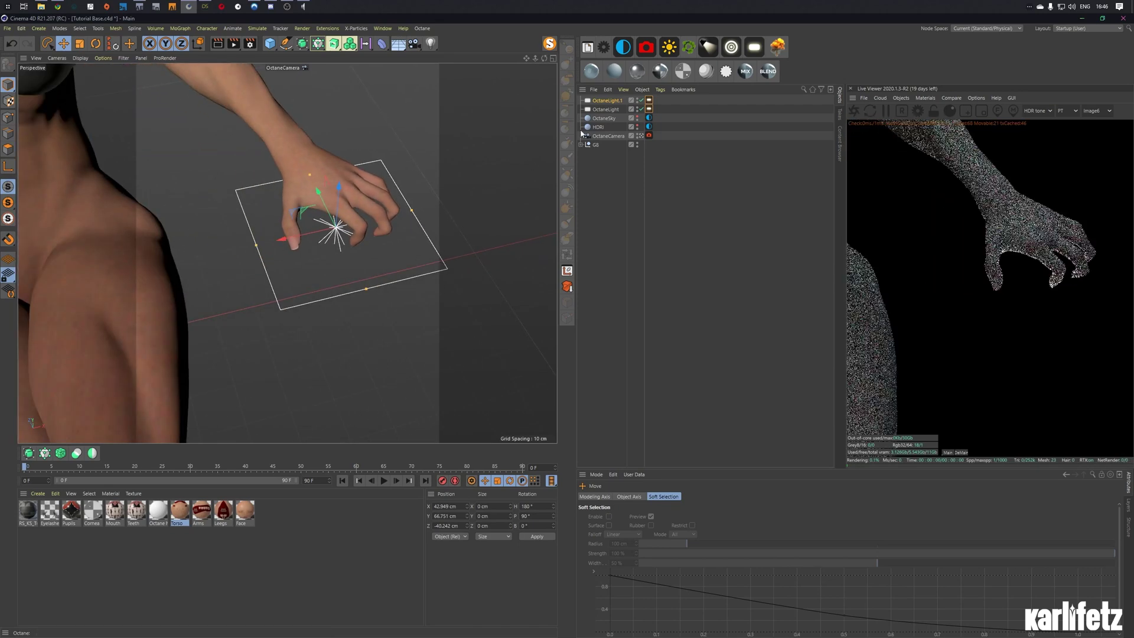
{"action": "left_click", "coordinate": [649, 100]}
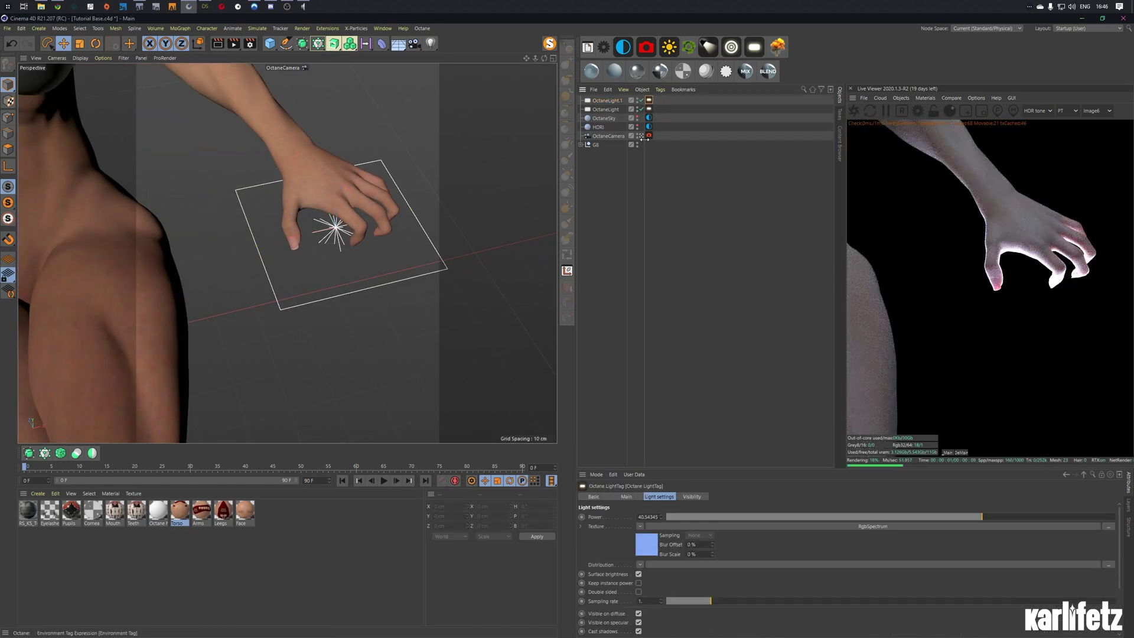
{"action": "left_click", "coordinate": [646, 541]}
{"action": "left_click", "coordinate": [1066, 475]}
{"action": "left_click", "coordinate": [644, 548]}
{"action": "left_click", "coordinate": [606, 524]}
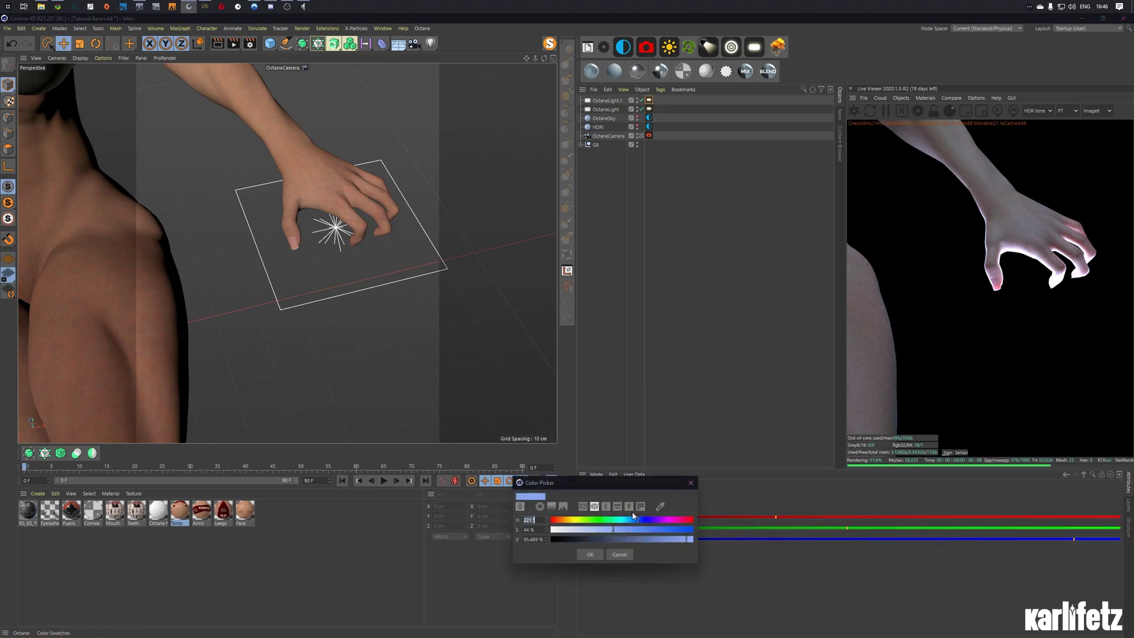
{"action": "left_click", "coordinate": [586, 556]}
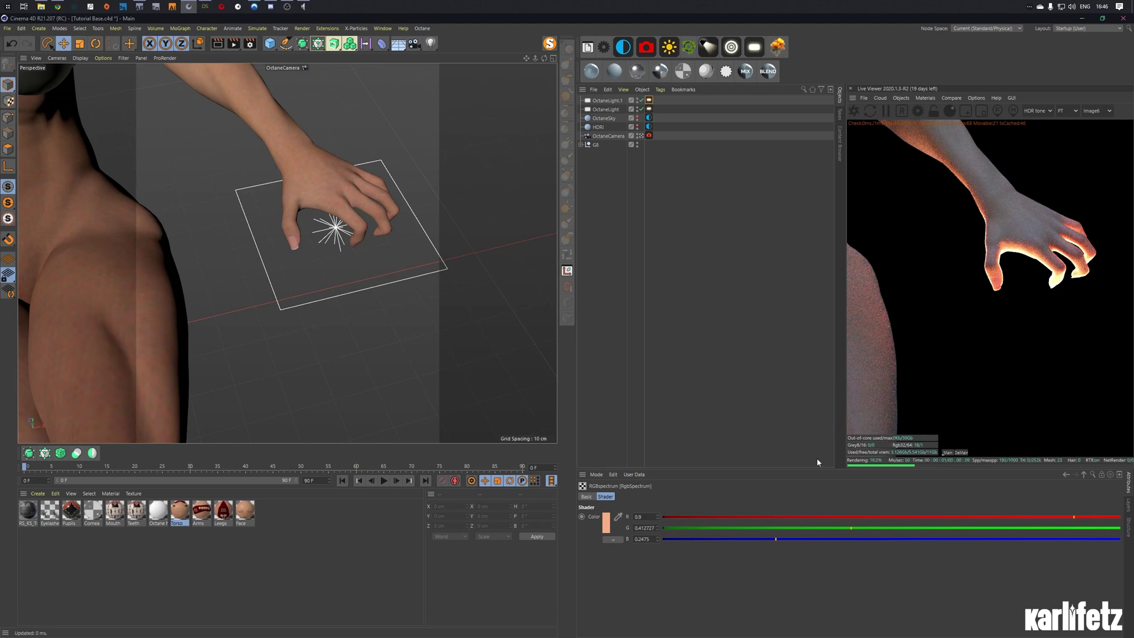
Step: Lower the hand light's power, refine its colour, and open the Arms material's node graph
{"action": "left_click", "coordinate": [1066, 474]}
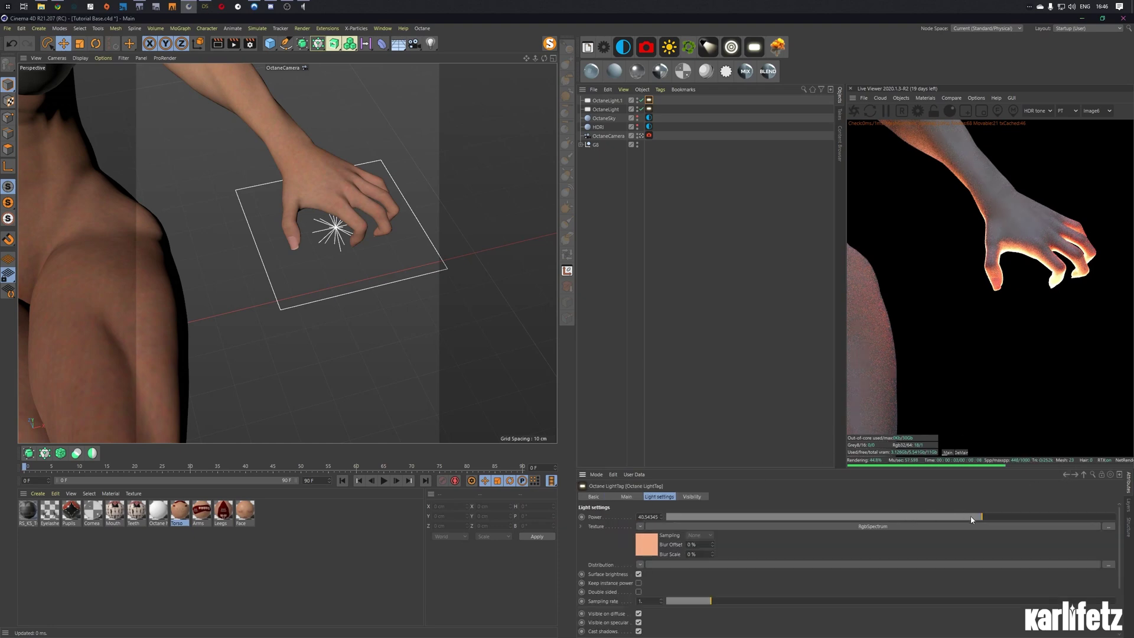
{"action": "left_click_drag", "start_coordinate": [973, 518], "coordinate": [921, 518]}
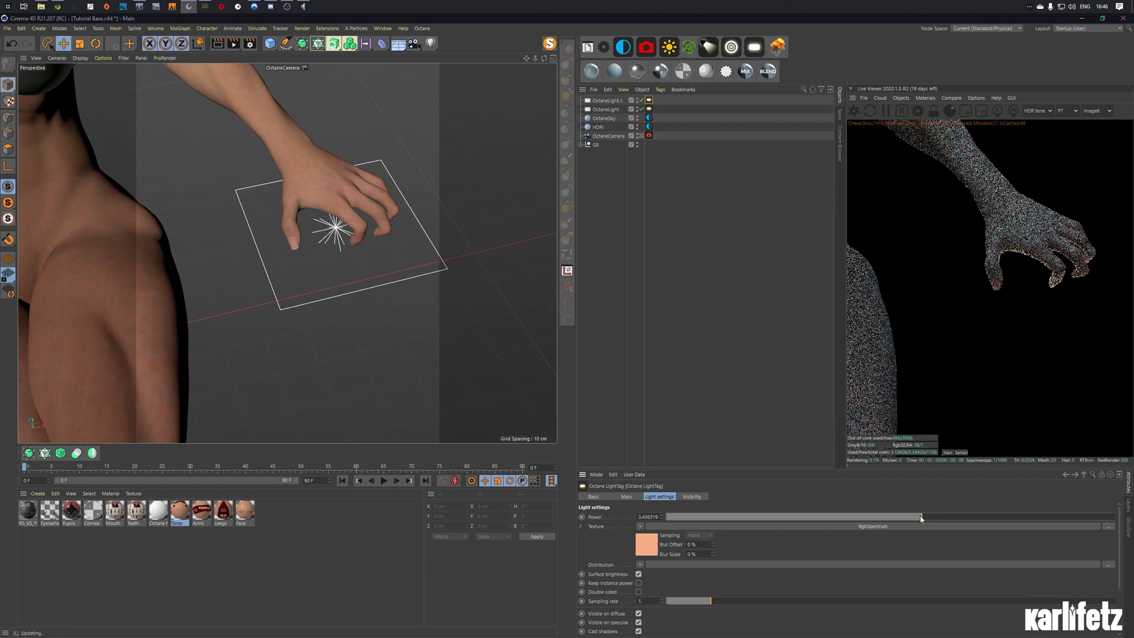
{"action": "left_click", "coordinate": [642, 544]}
{"action": "left_click", "coordinate": [606, 522]}
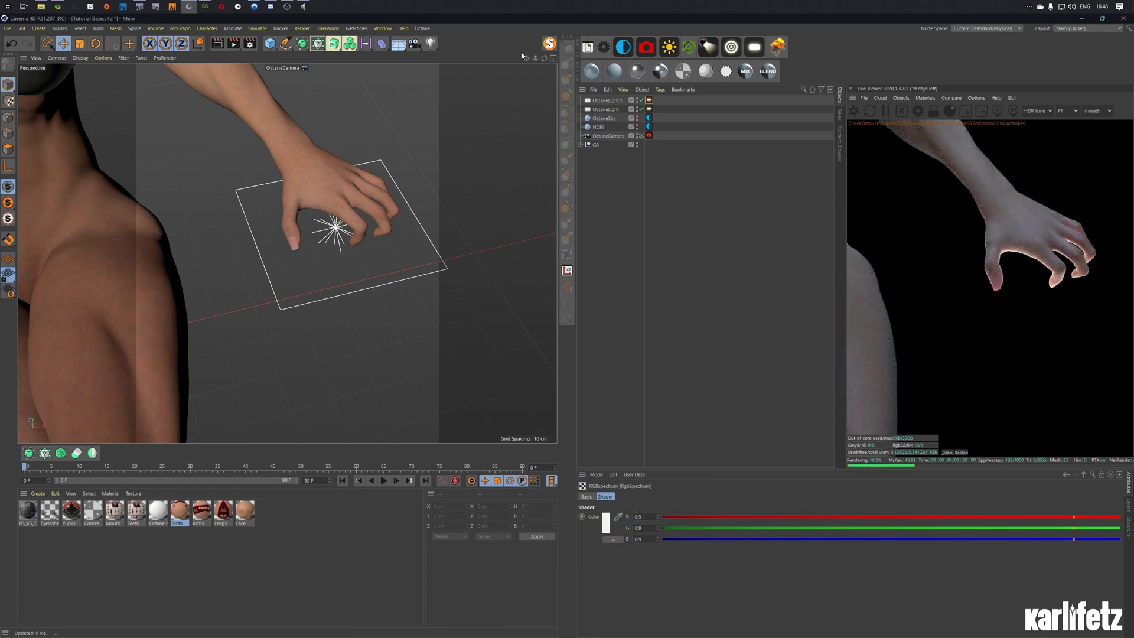
{"action": "left_click_drag", "start_coordinate": [535, 58], "coordinate": [535, 63]}
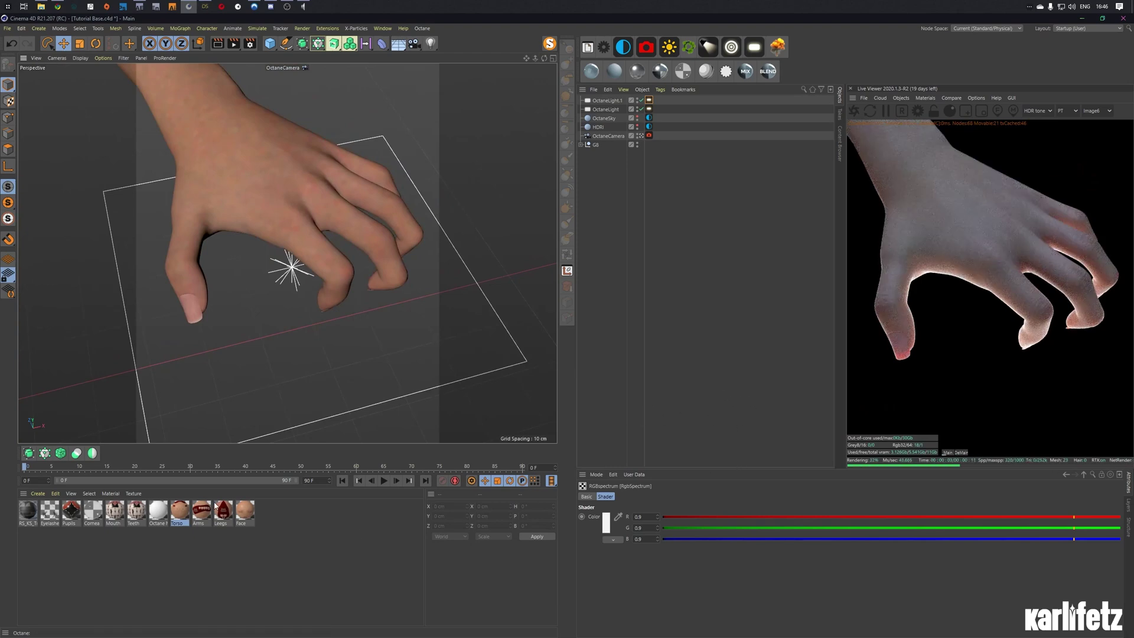
{"action": "double_click", "coordinate": [207, 518]}
{"action": "left_click", "coordinate": [144, 180]}
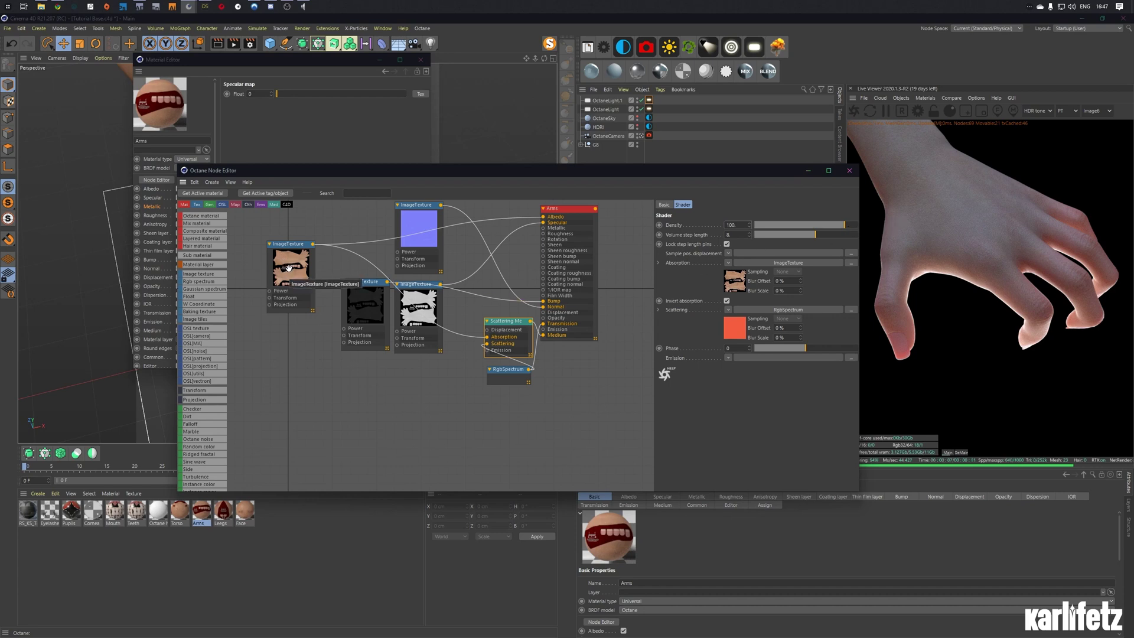
Step: Move the lower ImageTexture node down and drop a Color correction node onto its wire
{"action": "left_click_drag", "start_coordinate": [289, 268], "coordinate": [296, 403]}
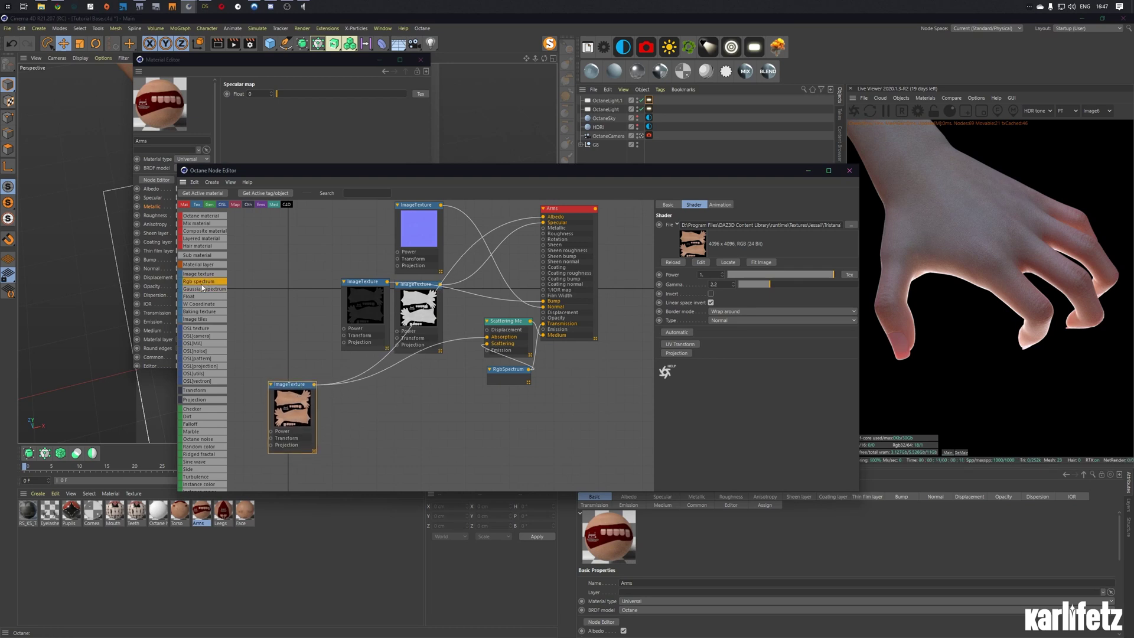
{"action": "scroll", "coordinate": [201, 288], "scroll_direction": "down", "scroll_amount": 5}
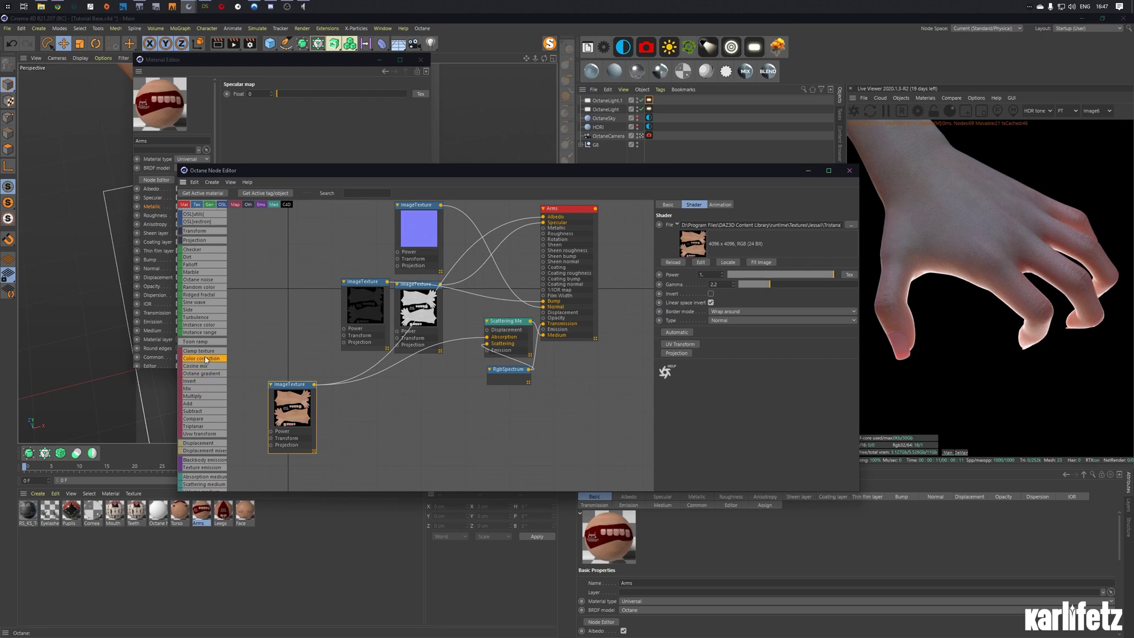
{"action": "left_click_drag", "start_coordinate": [413, 356], "coordinate": [414, 373]}
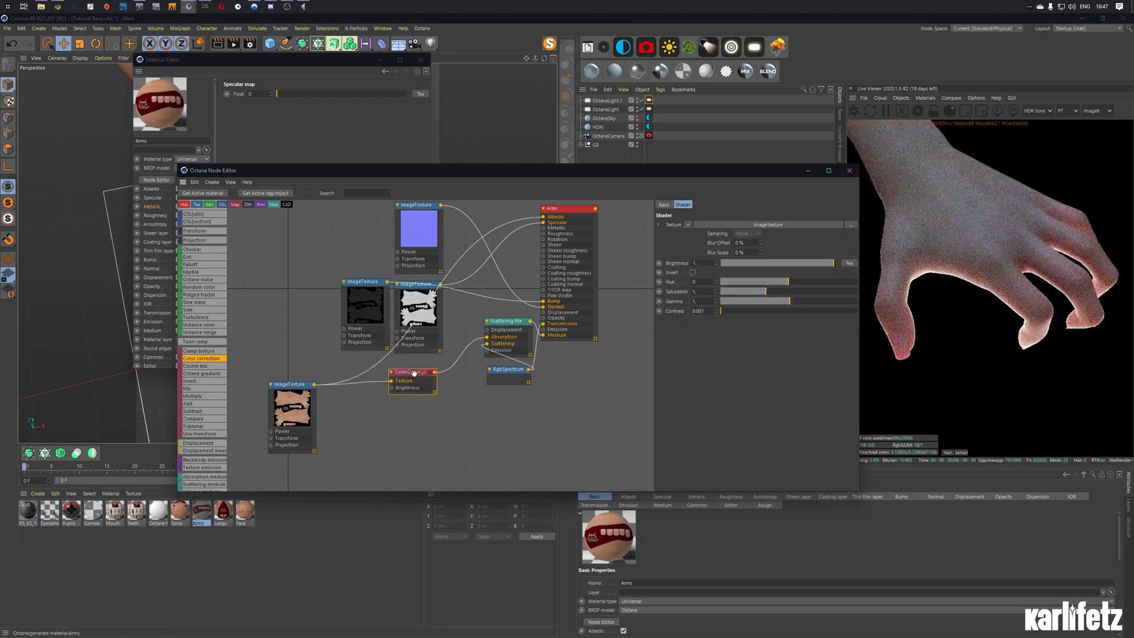
{"action": "left_click", "coordinate": [952, 99]}
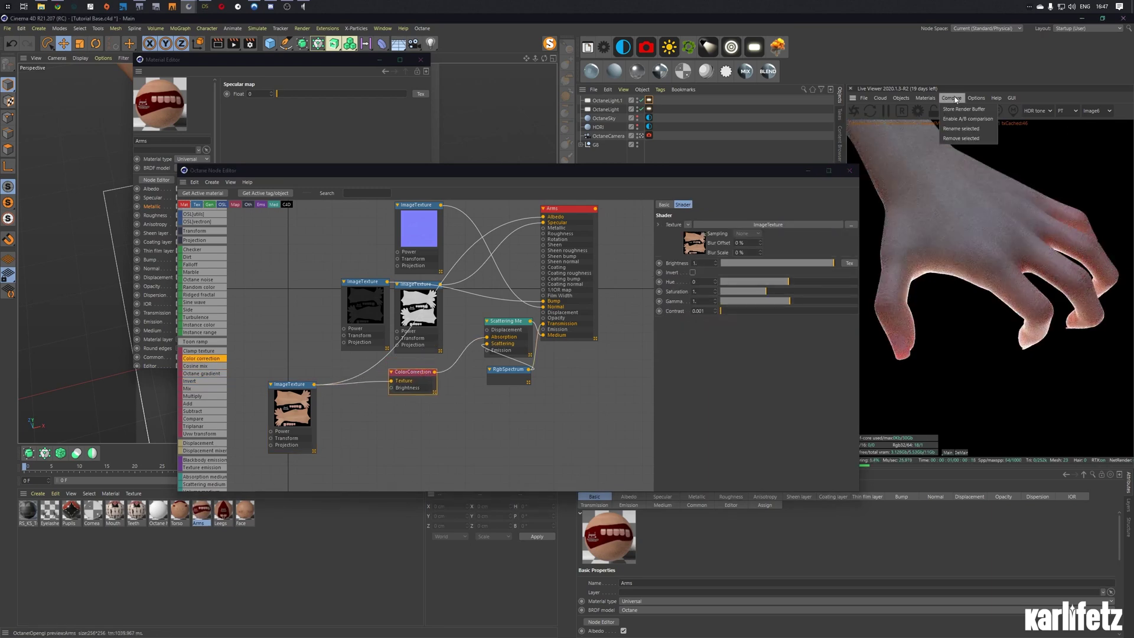
Step: Store an A/B render buffer, then try gamma 0.22 and contrast 283.6408 and undo both
{"action": "left_click", "coordinate": [963, 110]}
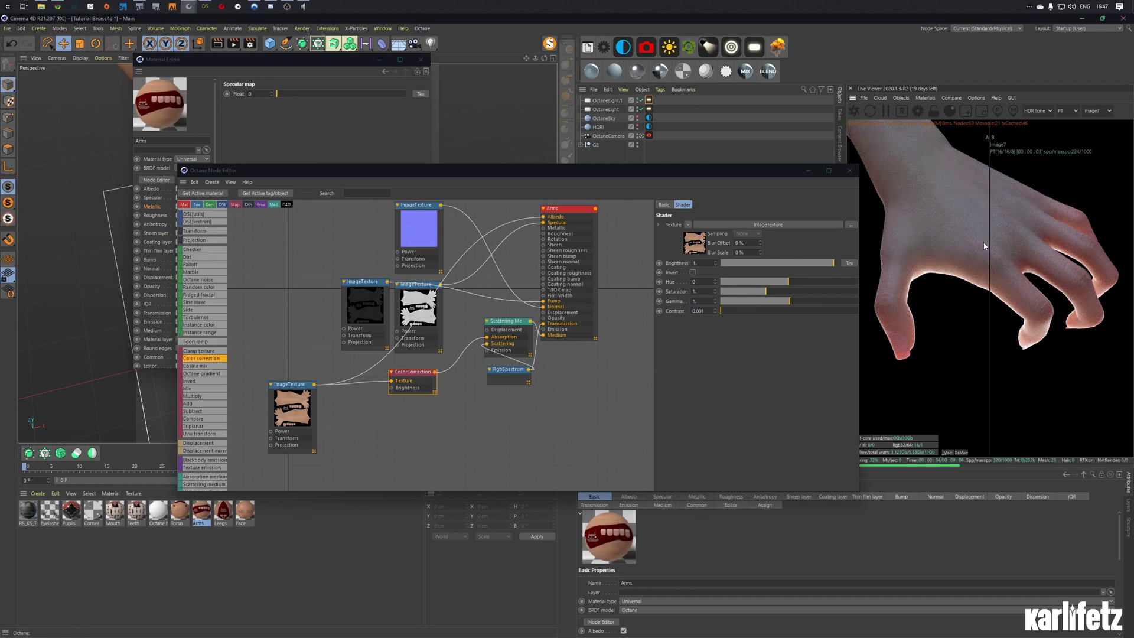
{"action": "left_click_drag", "start_coordinate": [991, 236], "coordinate": [1061, 248]}
{"action": "left_click_drag", "start_coordinate": [409, 377], "coordinate": [414, 377]}
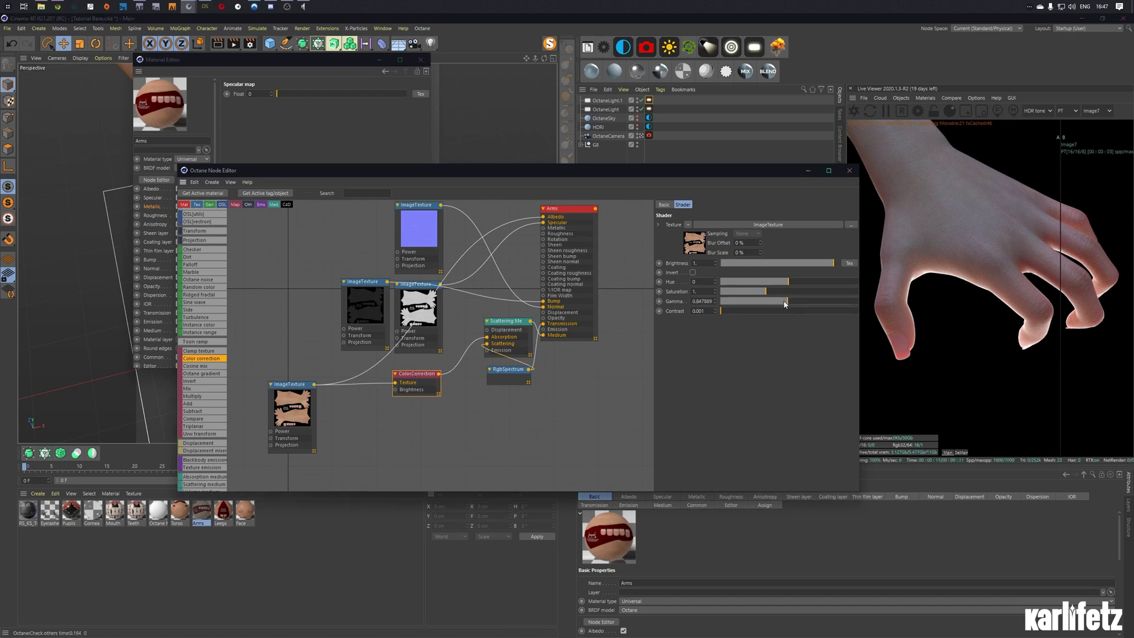
{"action": "left_click_drag", "start_coordinate": [789, 300], "coordinate": [767, 304]}
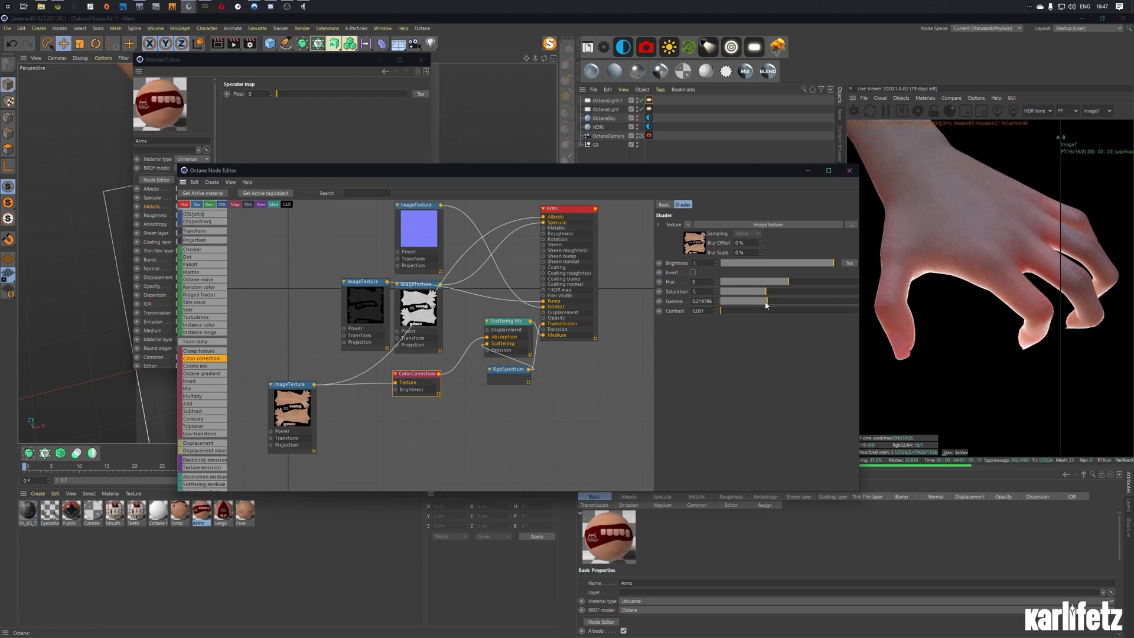
{"action": "left_click_drag", "start_coordinate": [735, 313], "coordinate": [844, 315]}
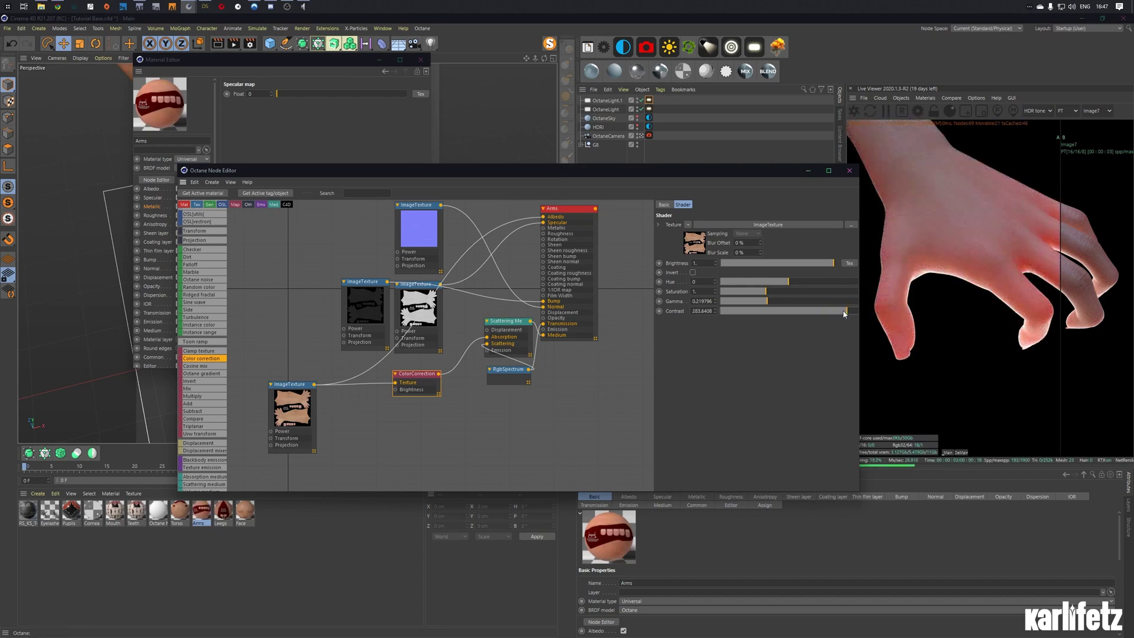
{"action": "key", "text": "ctrl+z"}
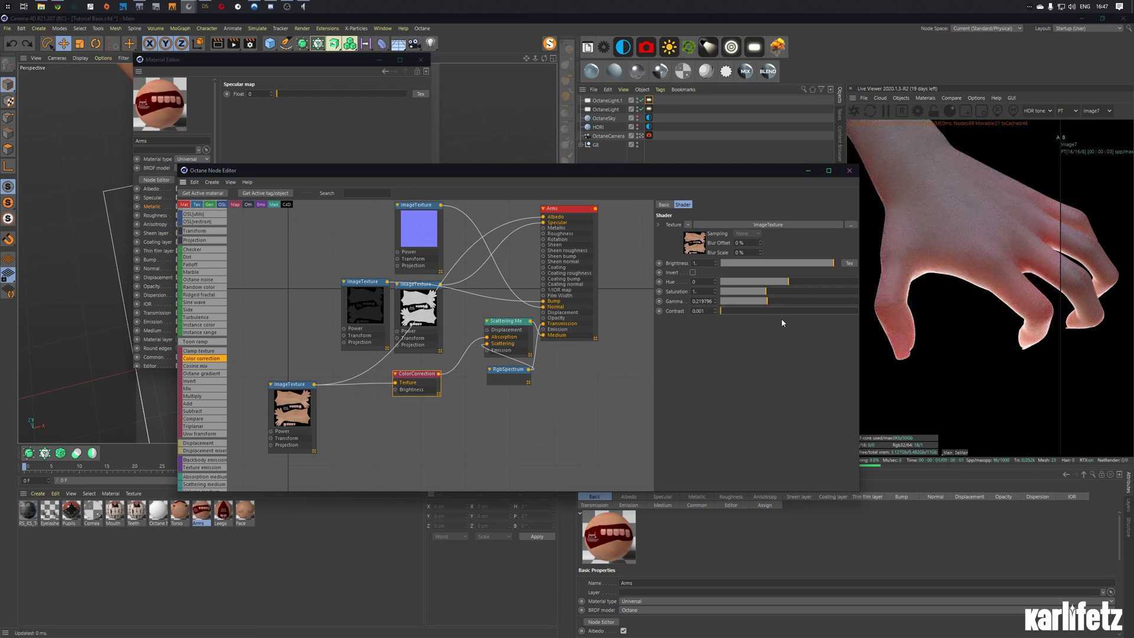
{"action": "key", "text": "ctrl+z"}
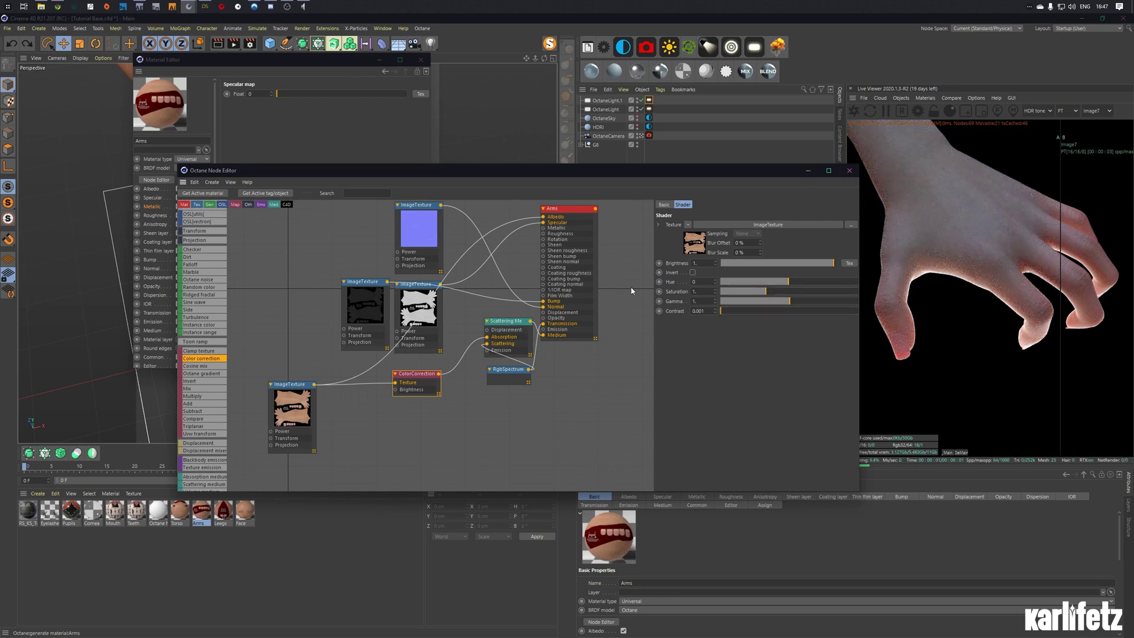
Step: Compare saturation at 0 against a raised saturation using the A/B split
{"action": "left_click_drag", "start_coordinate": [758, 292], "coordinate": [695, 292]}
{"action": "left_click", "coordinate": [1057, 244]}
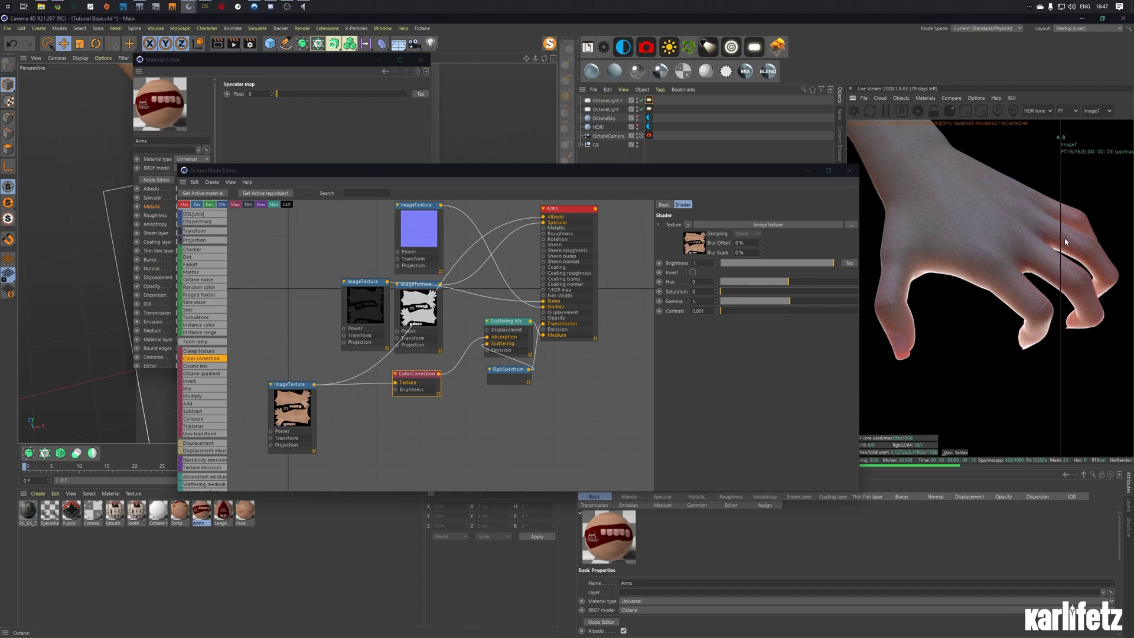
{"action": "left_click_drag", "start_coordinate": [1061, 238], "coordinate": [1020, 293]}
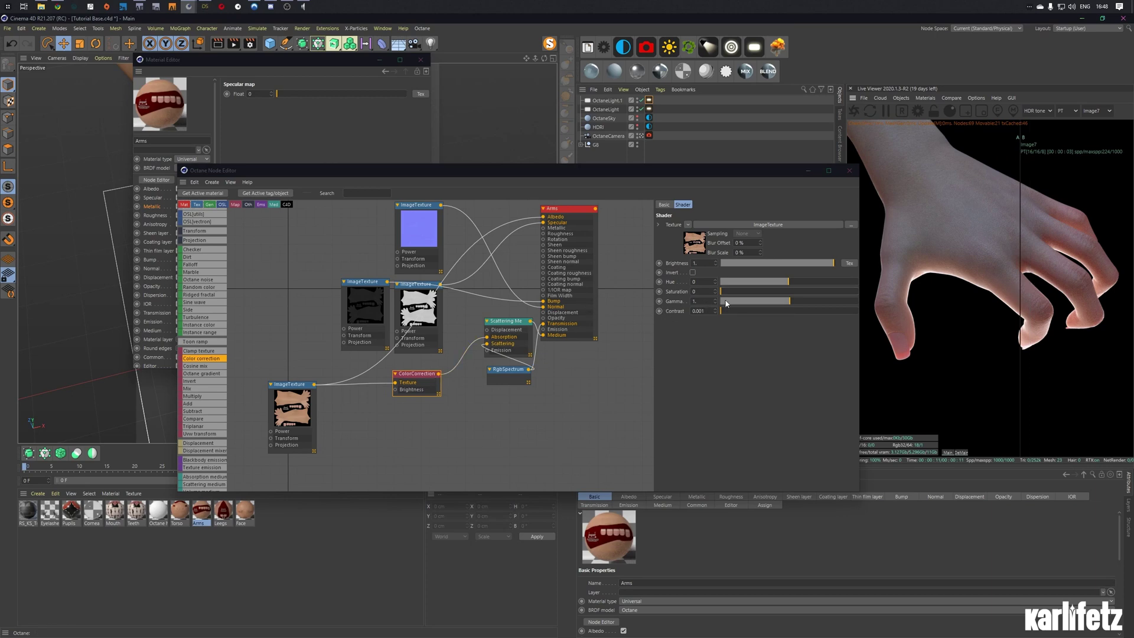
{"action": "left_click_drag", "start_coordinate": [722, 291], "coordinate": [858, 293]}
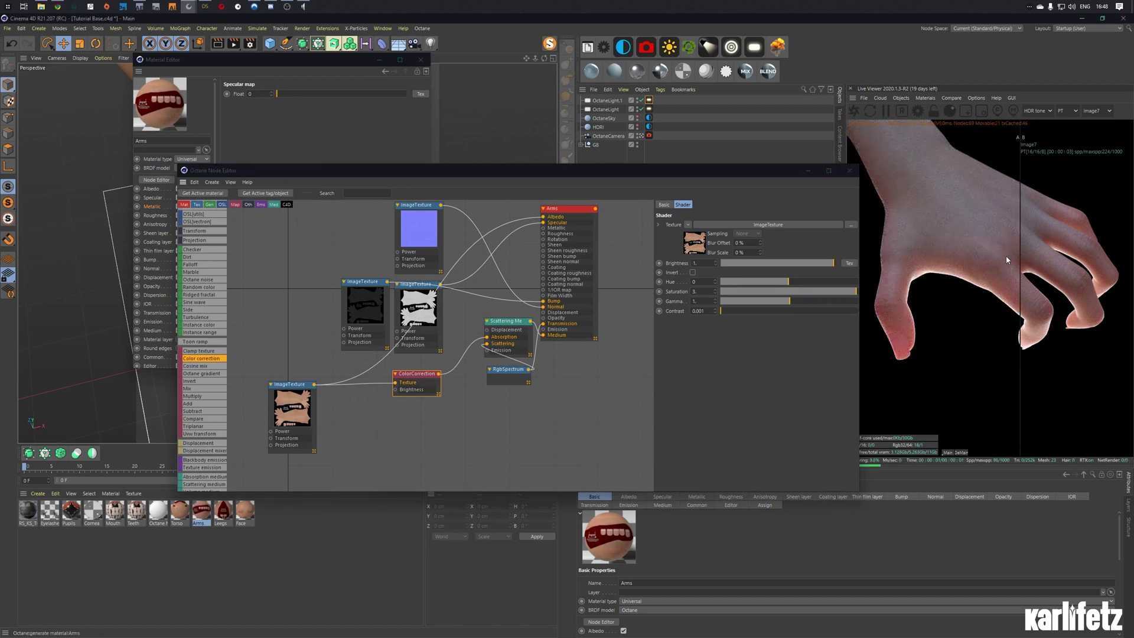
{"action": "left_click_drag", "start_coordinate": [1005, 255], "coordinate": [1022, 301]}
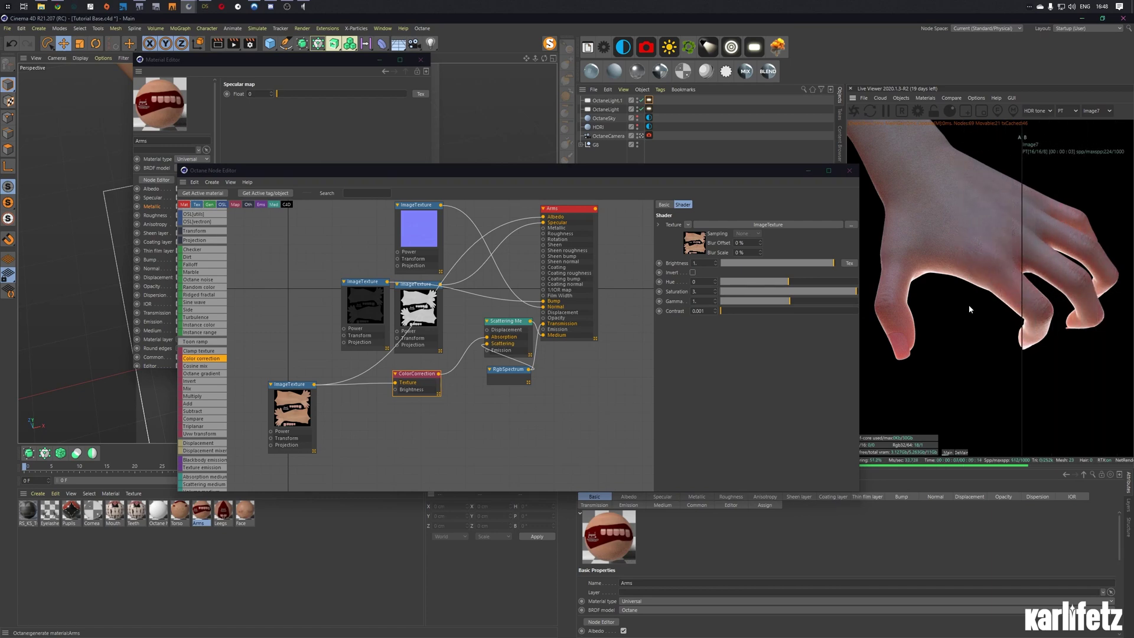
Step: Undo the saturation boost and rework the ColorCorrection links around the Absorption input
{"action": "key", "text": "ctrl+z"}
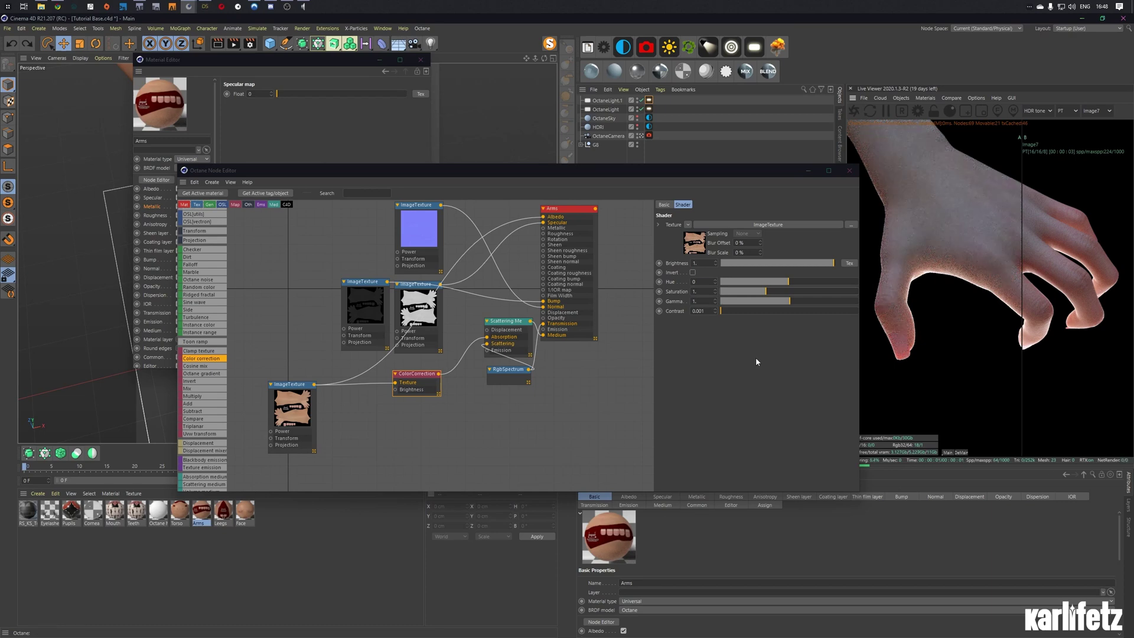
{"action": "key", "text": "ctrl+z"}
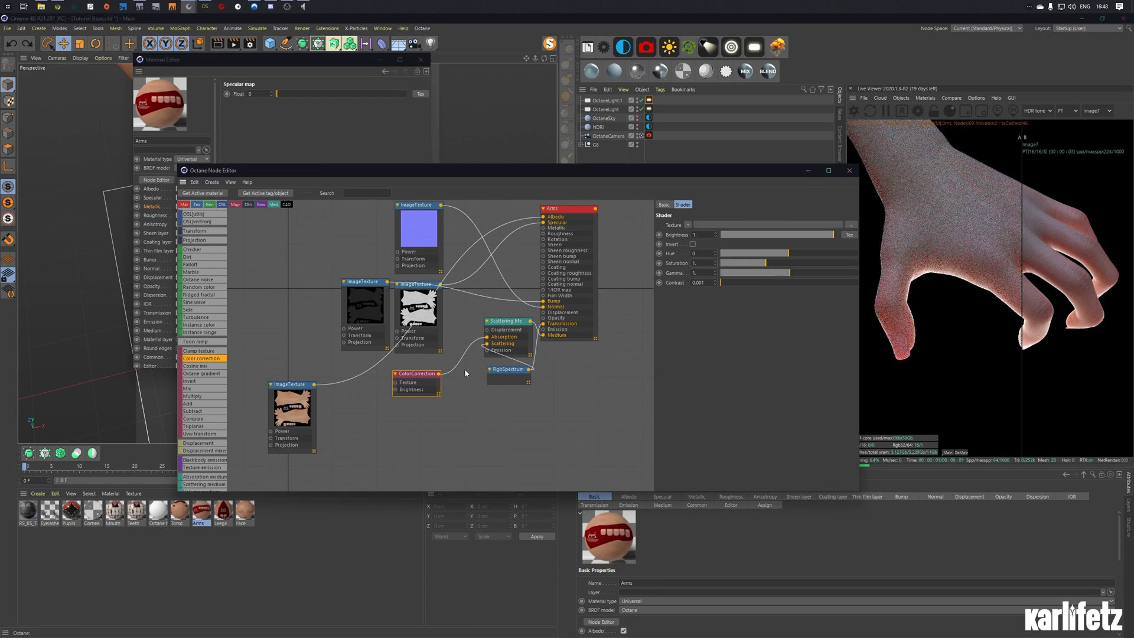
{"action": "left_click_drag", "start_coordinate": [402, 370], "coordinate": [400, 384]}
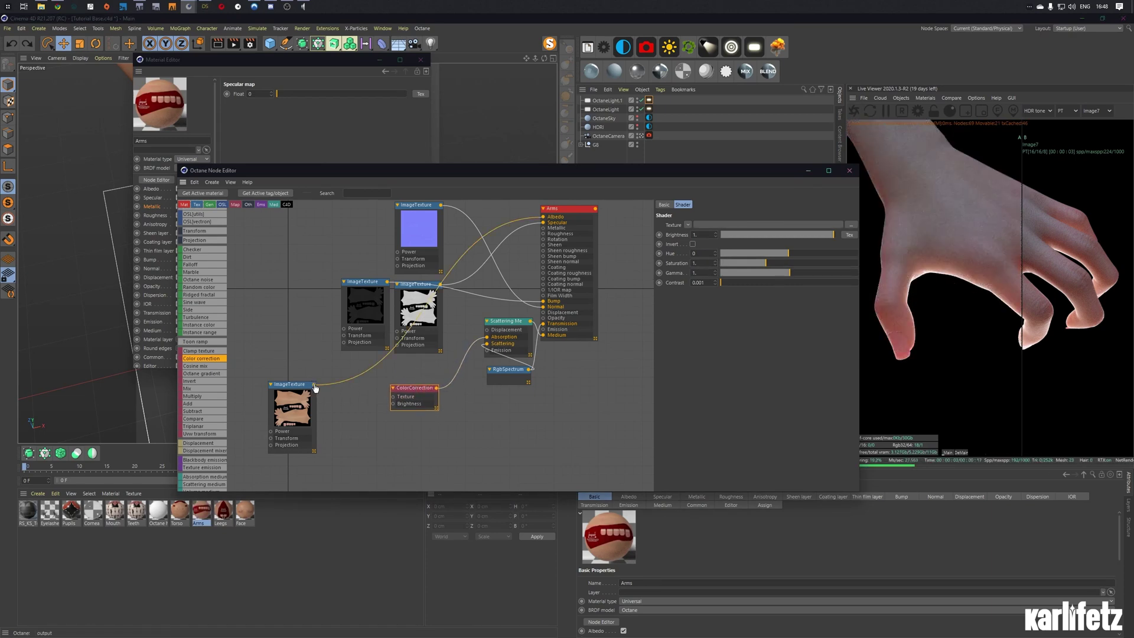
{"action": "left_click_drag", "start_coordinate": [487, 342], "coordinate": [486, 339]}
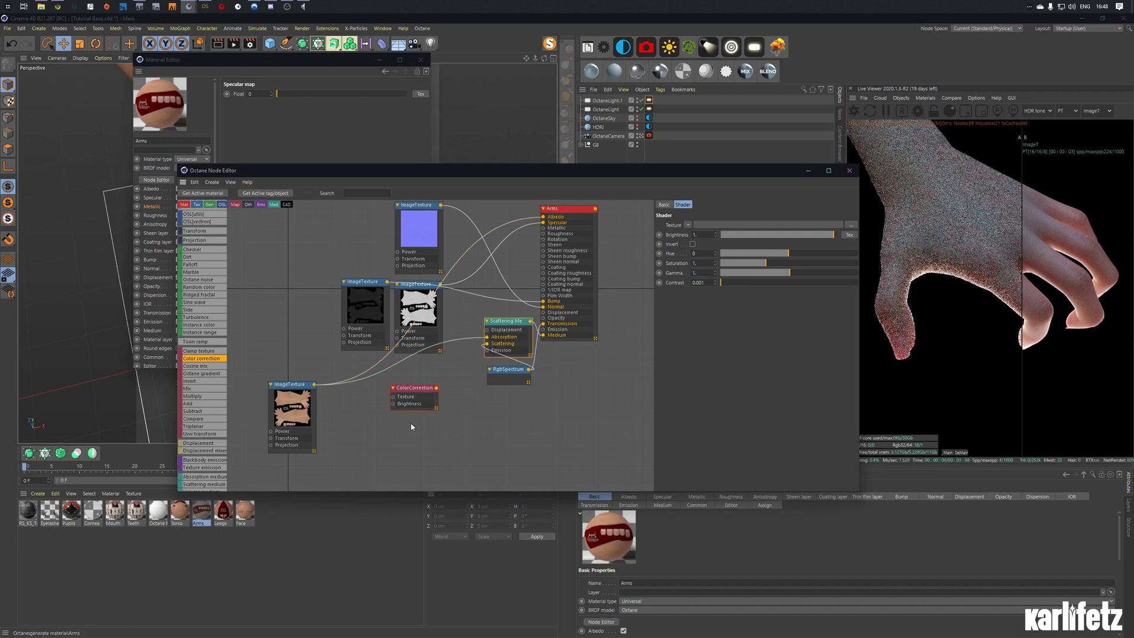
{"action": "left_click_drag", "start_coordinate": [413, 394], "coordinate": [422, 396]}
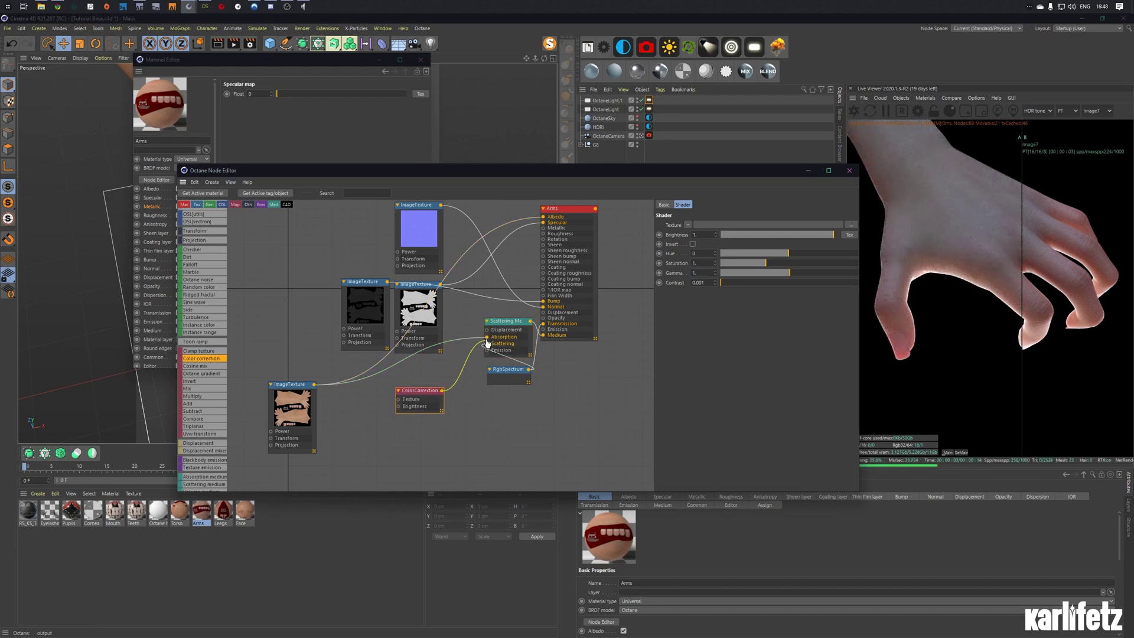
{"action": "left_click_drag", "start_coordinate": [486, 342], "coordinate": [486, 338]}
{"action": "left_click_drag", "start_coordinate": [414, 390], "coordinate": [416, 386]}
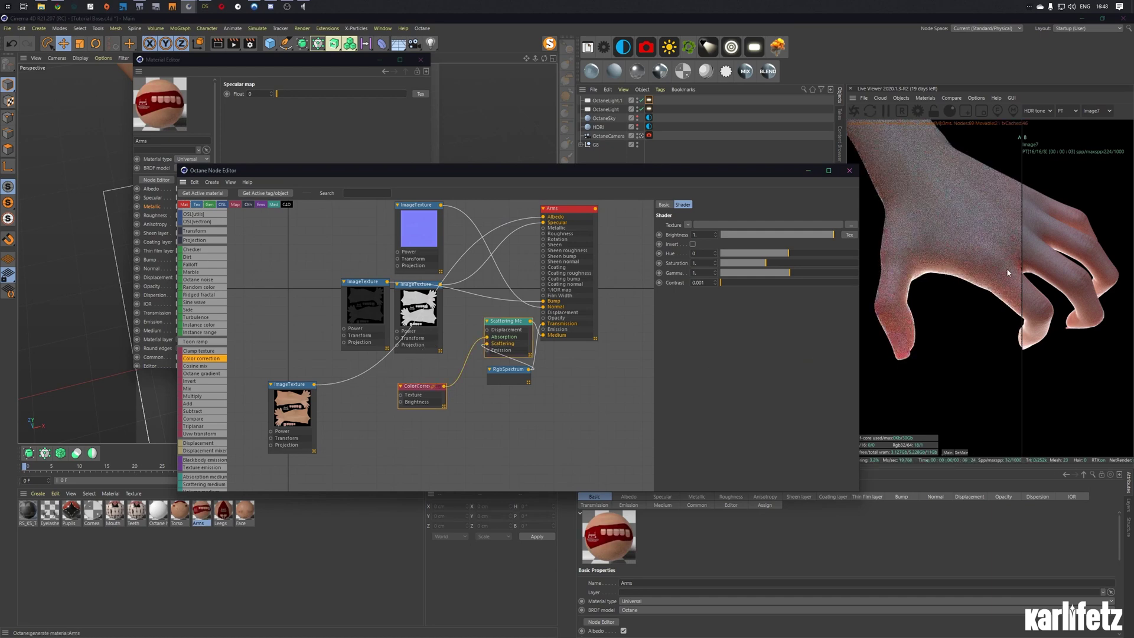
Step: Wire the lower ImageTexture straight into Absorption and delete the ColorCorrection node
{"action": "mouse_move", "coordinate": [1023, 264]}
{"action": "left_mouse_down"}
{"action": "mouse_move", "coordinate": [1057, 265]}
{"action": "mouse_move", "coordinate": [1011, 267]}
{"action": "left_mouse_up"}
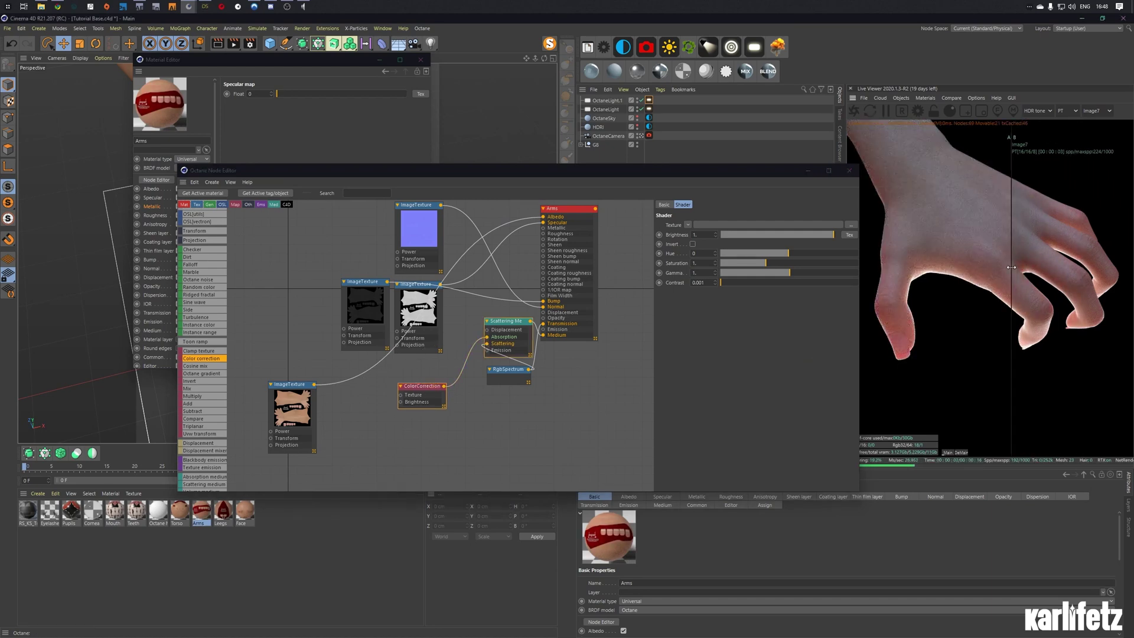
{"action": "left_click_drag", "start_coordinate": [314, 385], "coordinate": [404, 396]}
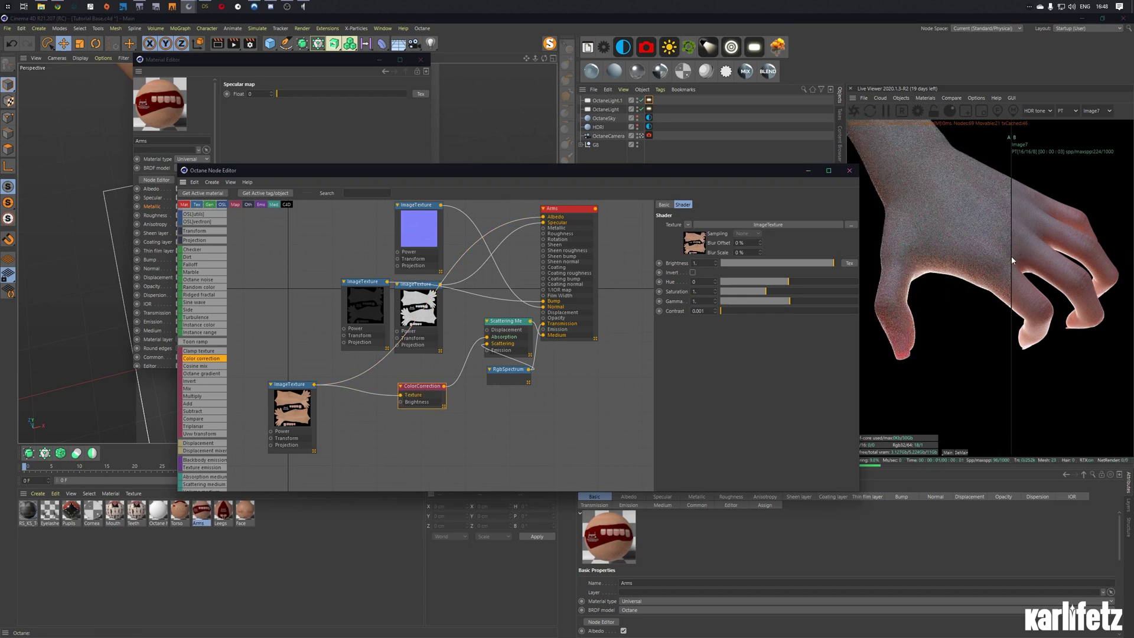
{"action": "left_click_drag", "start_coordinate": [1011, 257], "coordinate": [992, 271]}
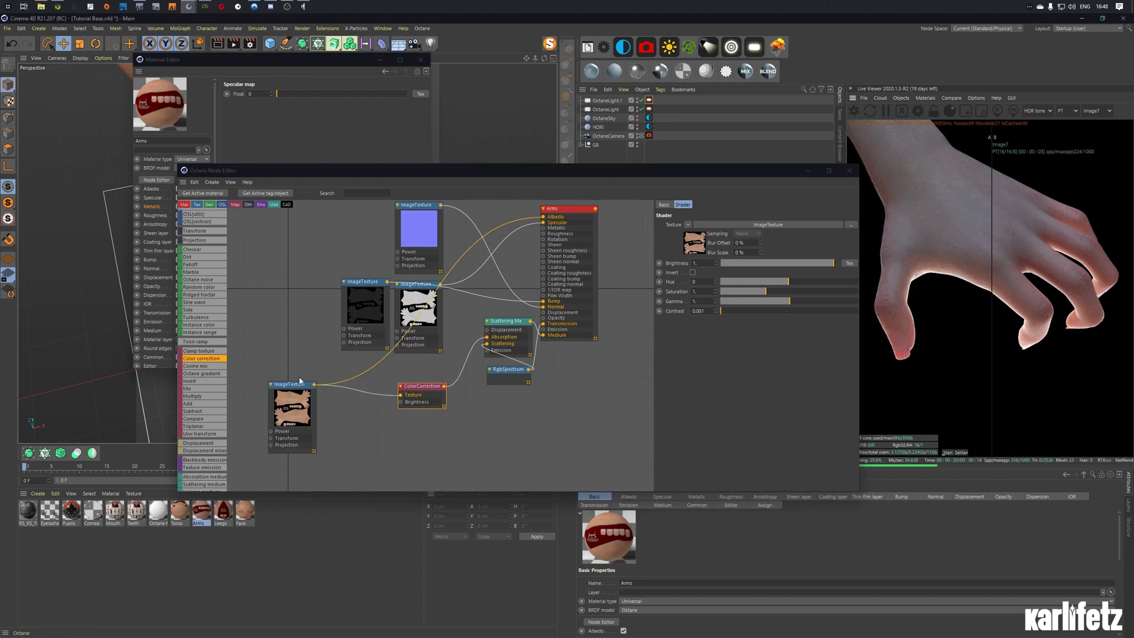
{"action": "left_click_drag", "start_coordinate": [315, 391], "coordinate": [486, 337]}
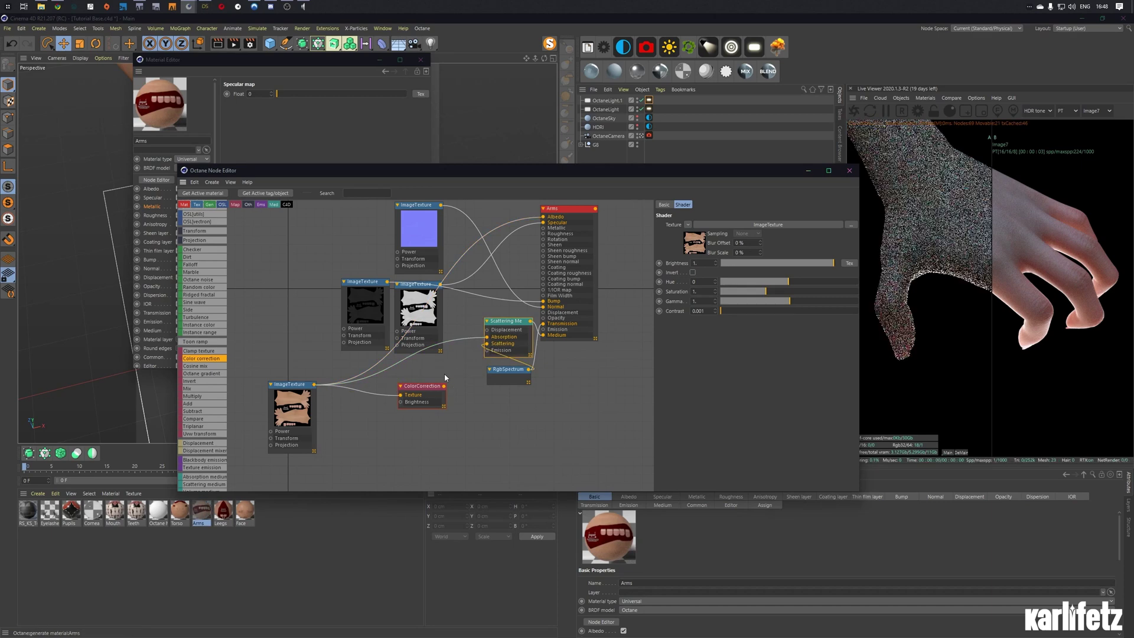
{"action": "left_click_drag", "start_coordinate": [421, 387], "coordinate": [446, 400]}
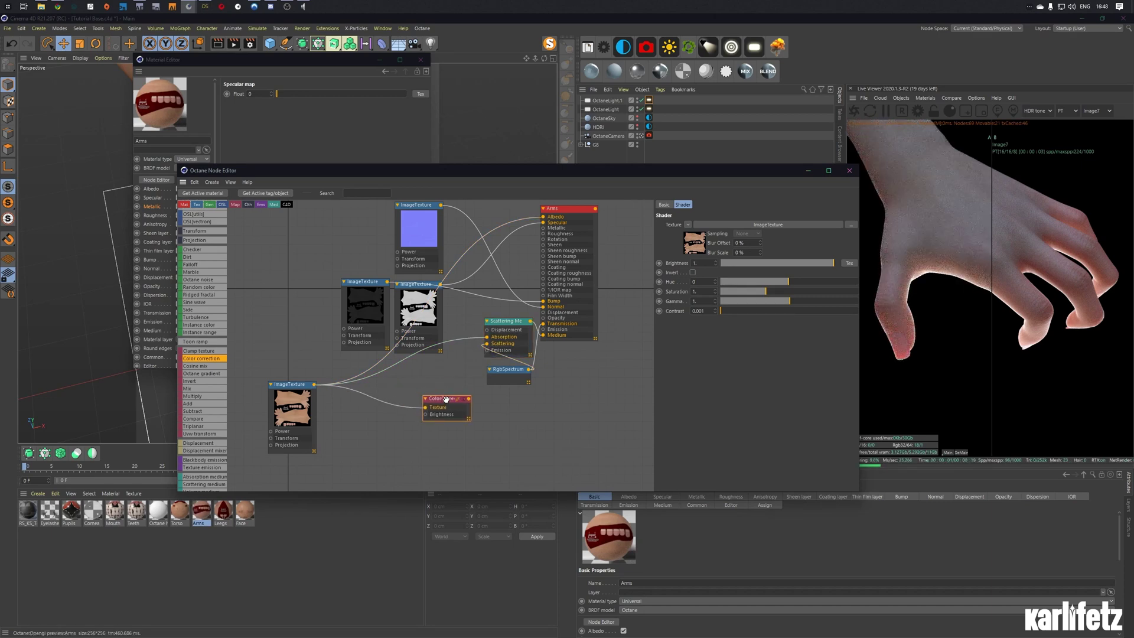
{"action": "key", "text": "Delete"}
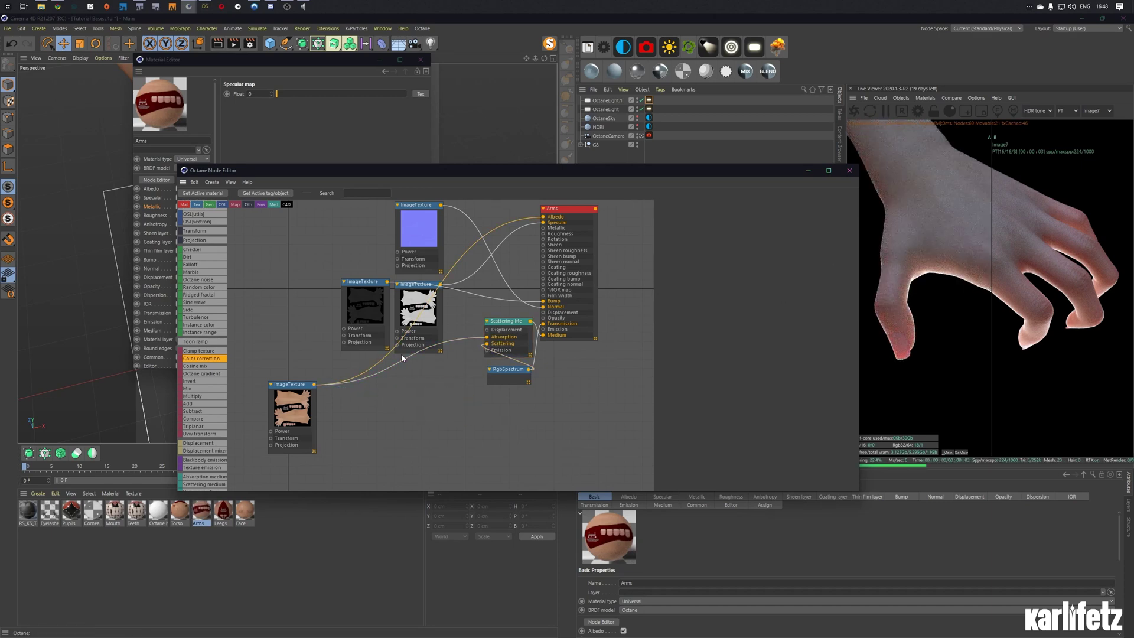
{"action": "left_click_drag", "start_coordinate": [502, 336], "coordinate": [500, 369]}
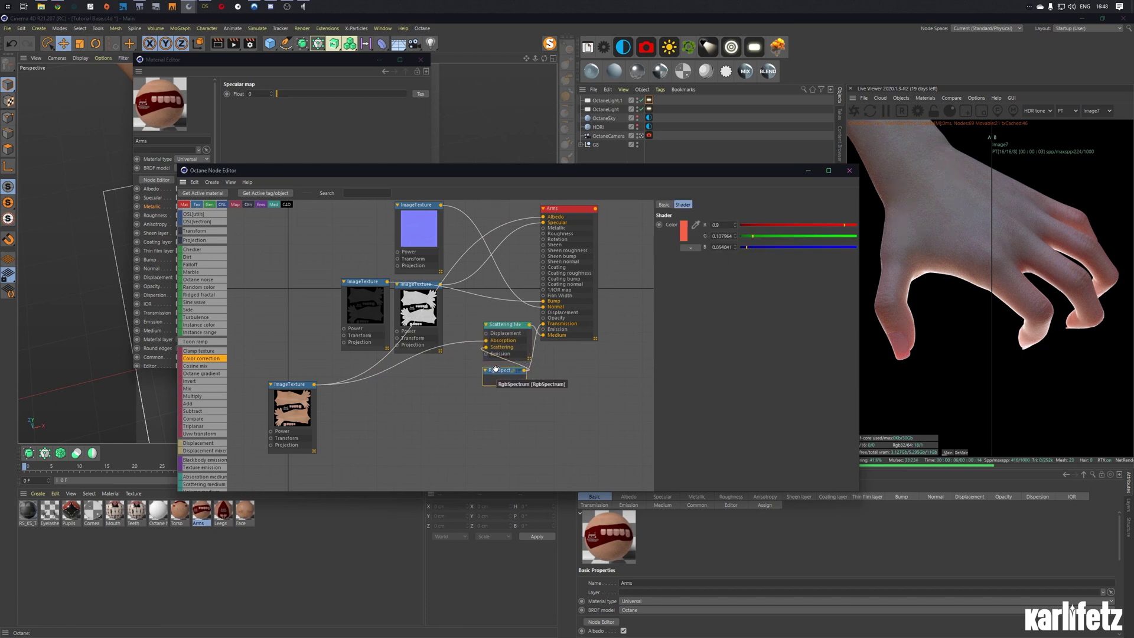
Step: Close the node and material editors, turn off the A/B split, and frame the whole seated figure
{"action": "left_click", "coordinate": [849, 170]}
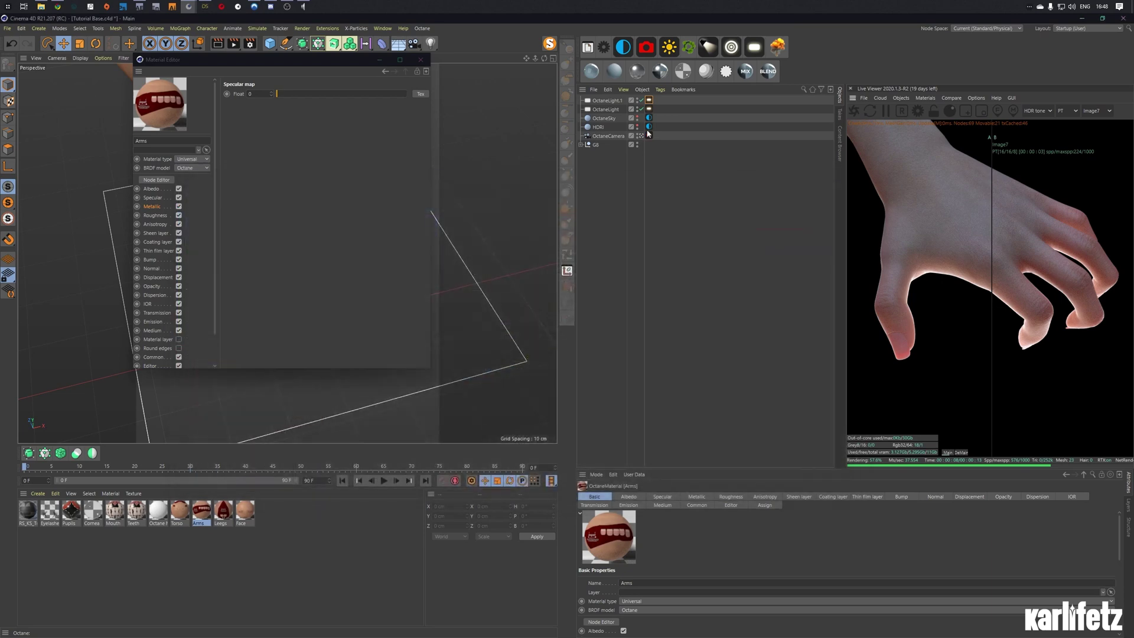
{"action": "left_click", "coordinate": [420, 59]}
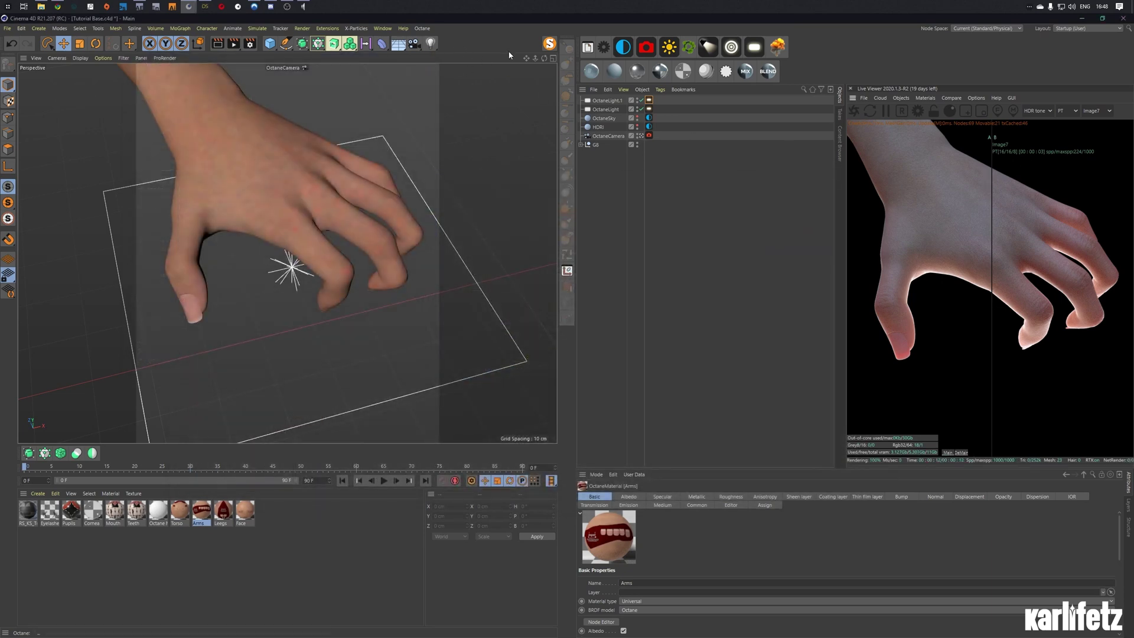
{"action": "left_click_drag", "start_coordinate": [541, 59], "coordinate": [720, 96]}
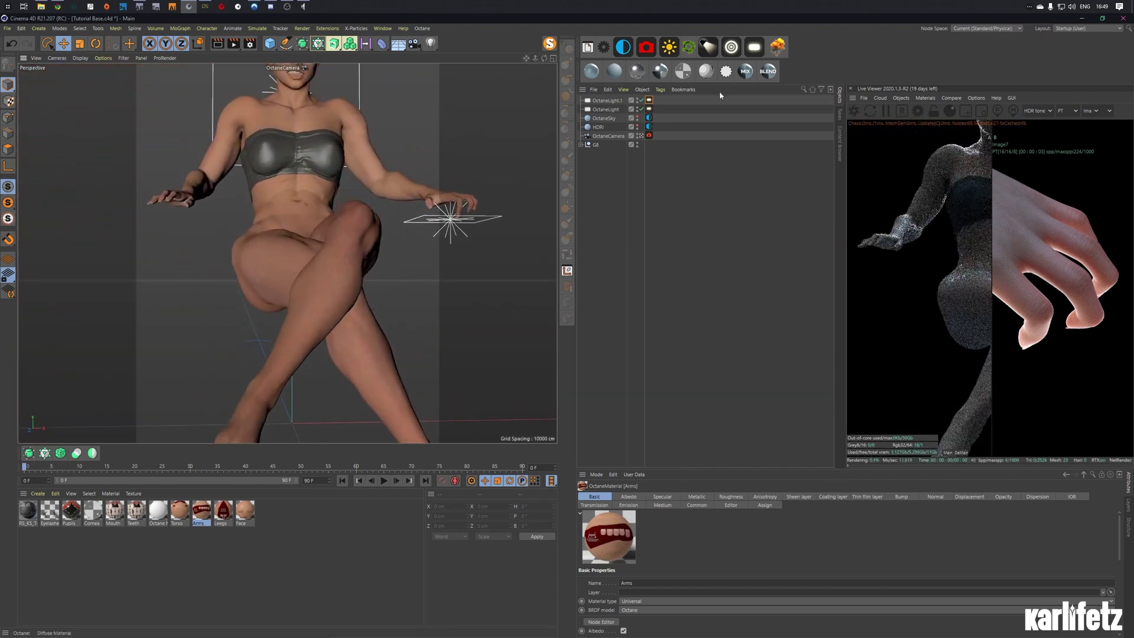
{"action": "left_click", "coordinate": [952, 98]}
{"action": "left_click", "coordinate": [969, 122]}
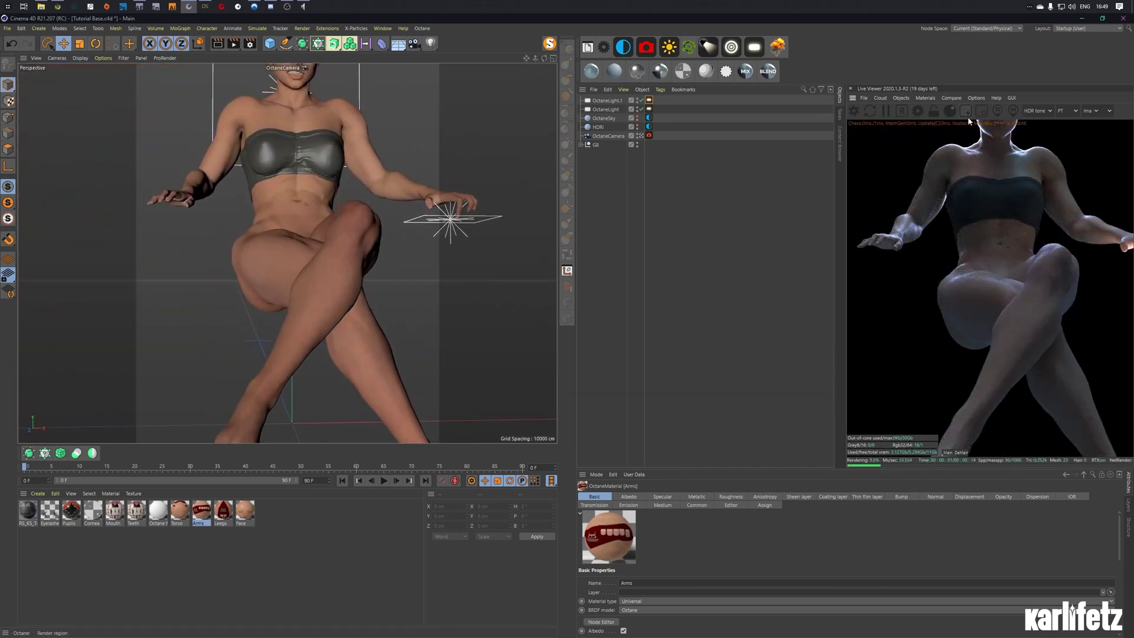
{"action": "left_click_drag", "start_coordinate": [544, 59], "coordinate": [522, 76]}
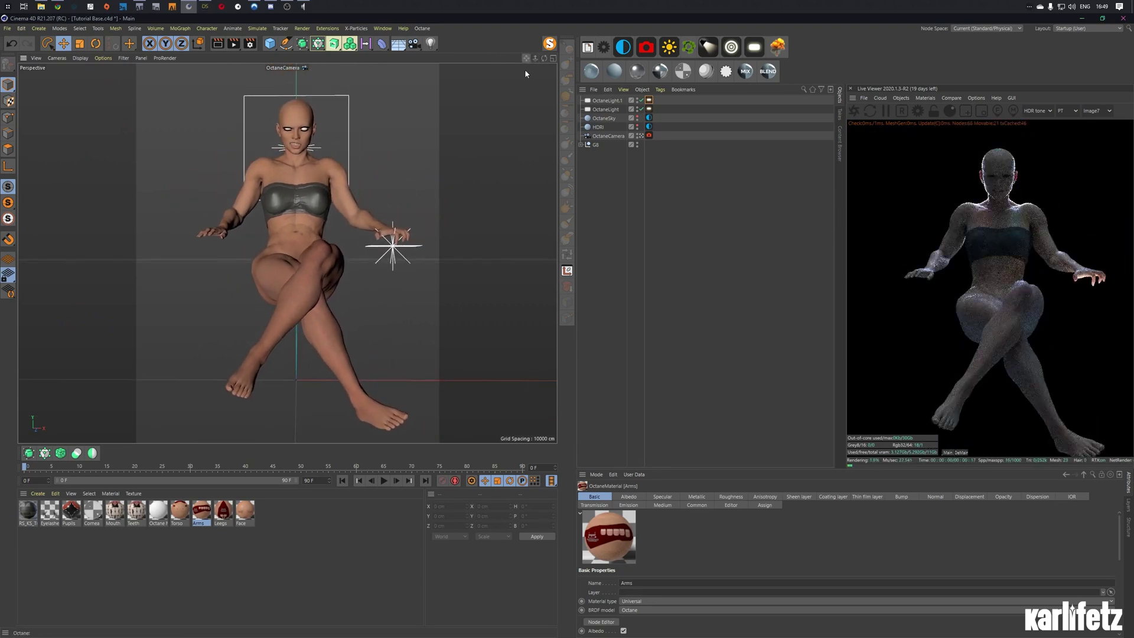
Step: Give the Octane light tag a warm pink light colour
{"action": "left_click", "coordinate": [649, 108]}
{"action": "left_click", "coordinate": [643, 545]}
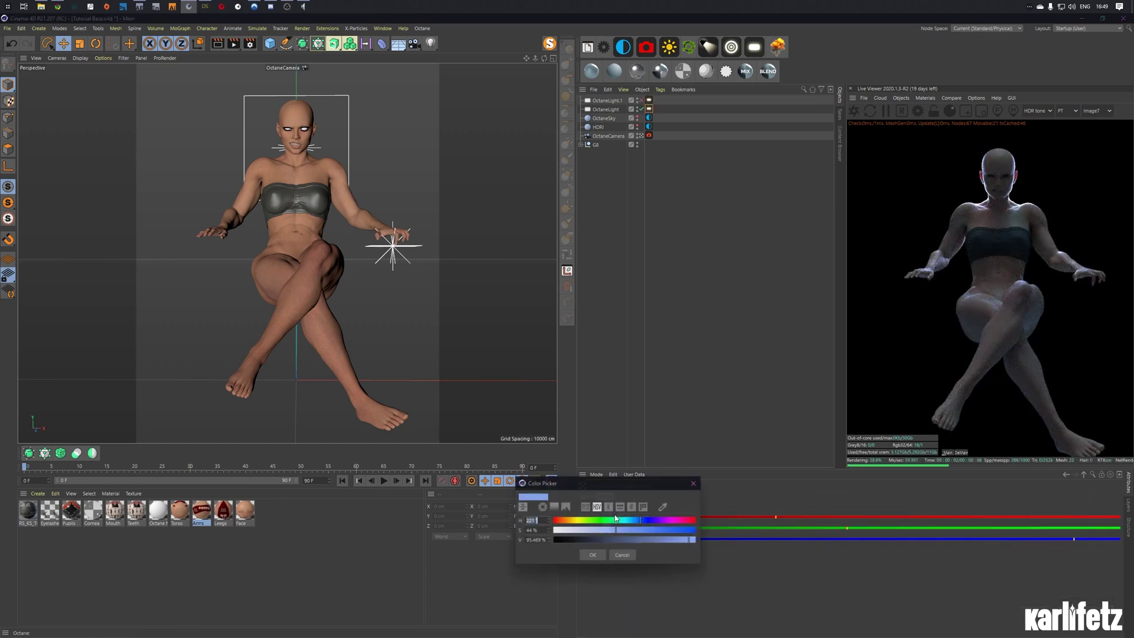
{"action": "left_click", "coordinate": [592, 554]}
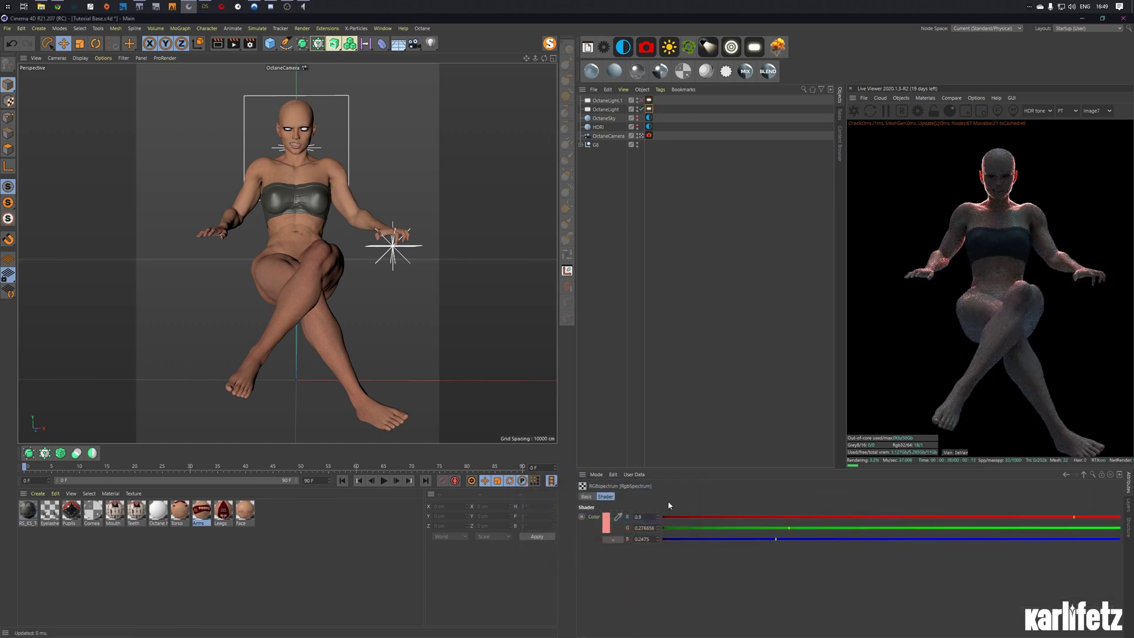
{"action": "left_click", "coordinate": [649, 109]}
Step: Widen and heighten the Octane area light and move it down toward 84 cm
{"action": "left_click", "coordinate": [595, 112]}
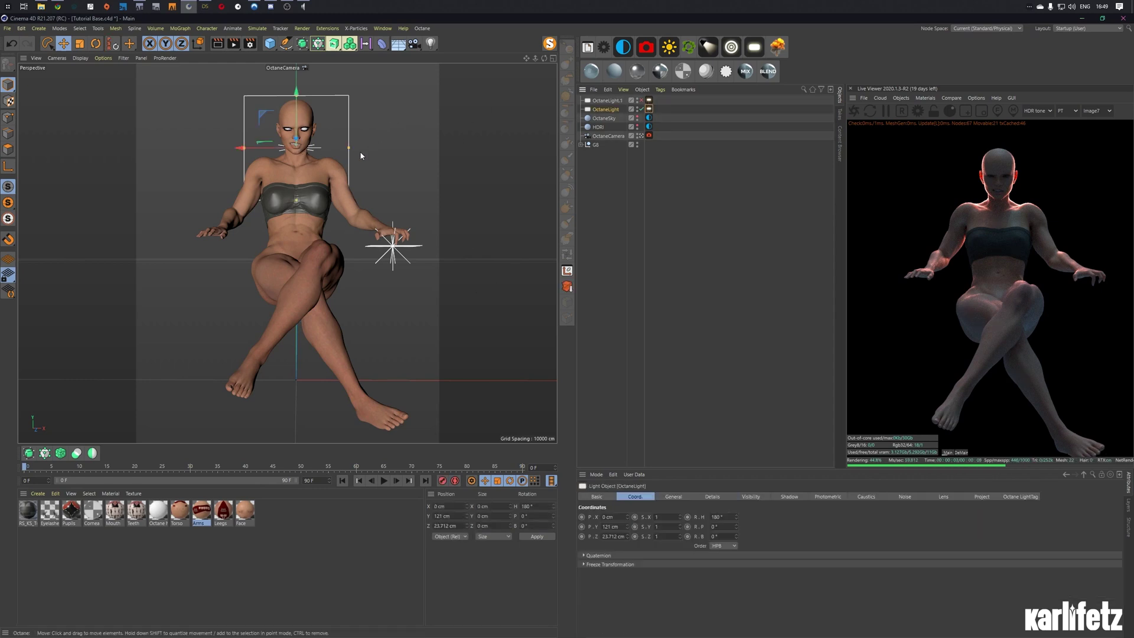
{"action": "left_click_drag", "start_coordinate": [350, 148], "coordinate": [404, 148]}
{"action": "left_click_drag", "start_coordinate": [296, 201], "coordinate": [308, 367]}
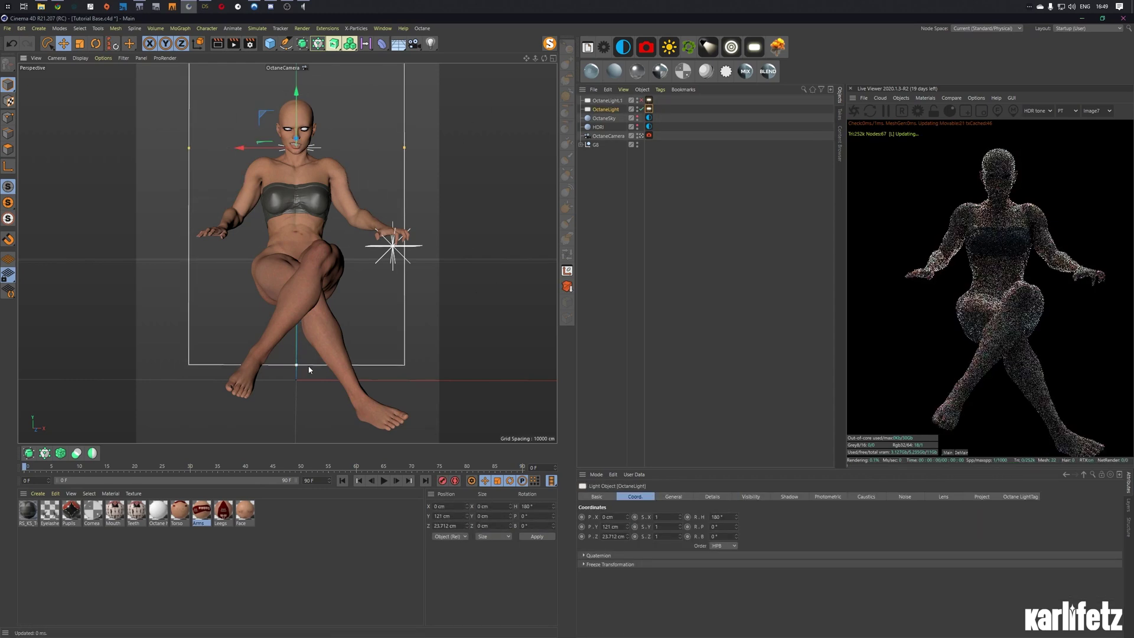
{"action": "left_click_drag", "start_coordinate": [298, 93], "coordinate": [302, 175]}
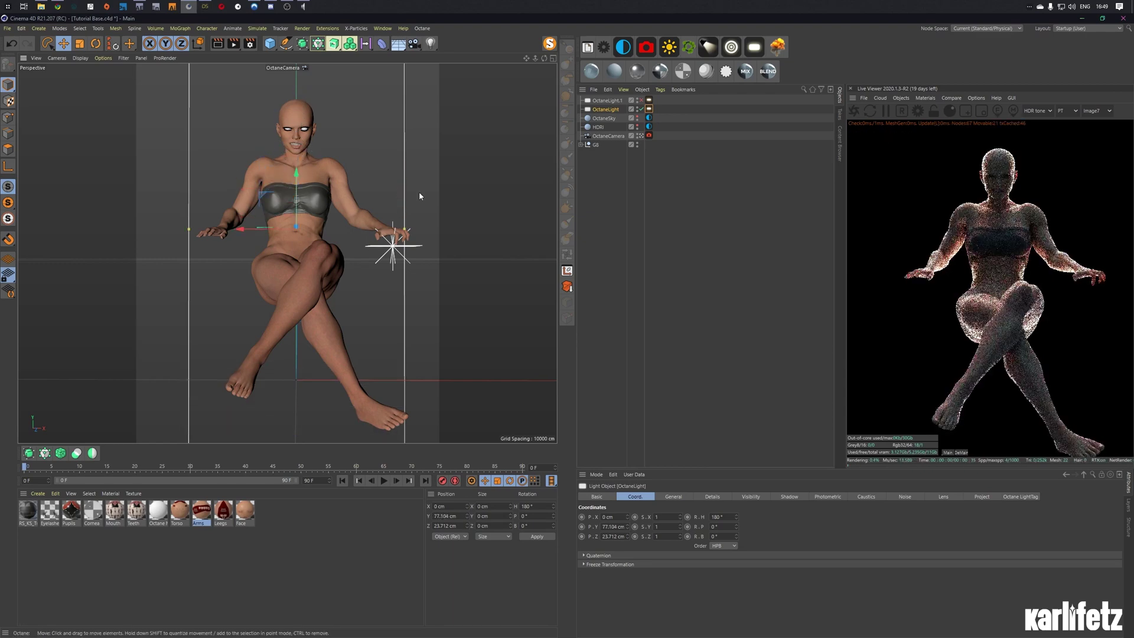
{"action": "left_click_drag", "start_coordinate": [406, 230], "coordinate": [427, 229]}
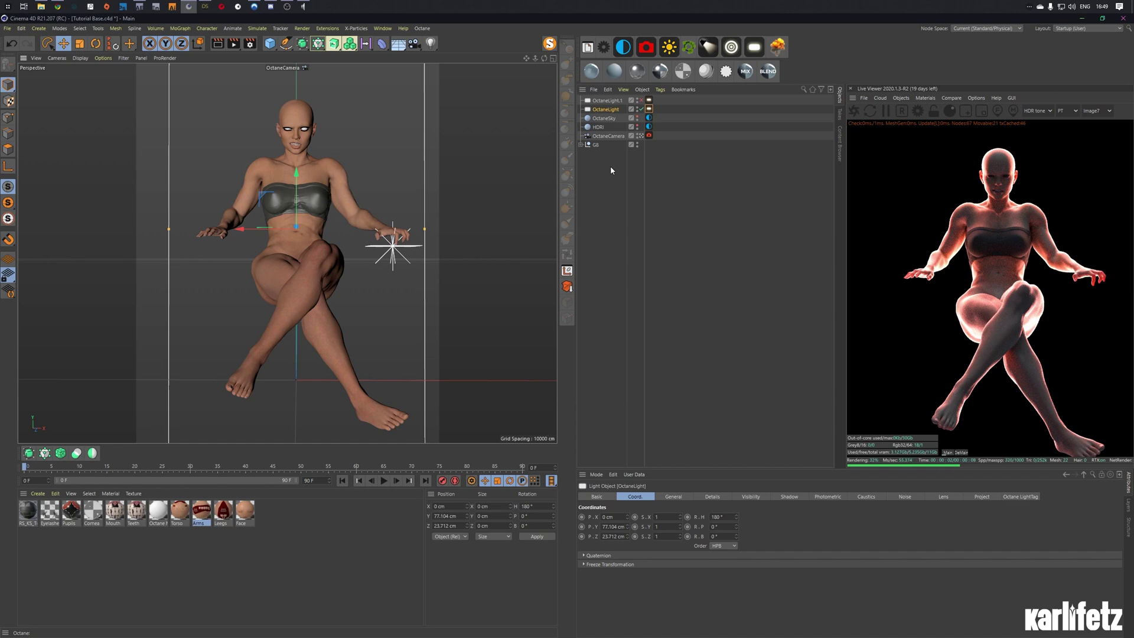
Step: Lower the light power to about 26.17 and zoom in on the head and shoulders
{"action": "left_click", "coordinate": [649, 108]}
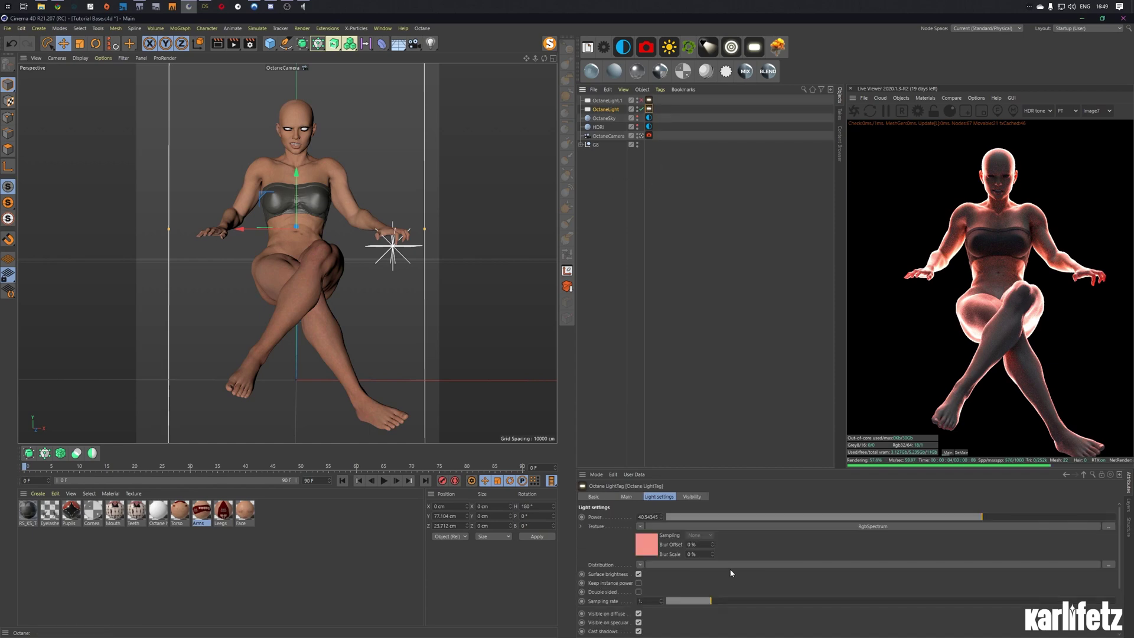
{"action": "left_click_drag", "start_coordinate": [985, 519], "coordinate": [971, 519]}
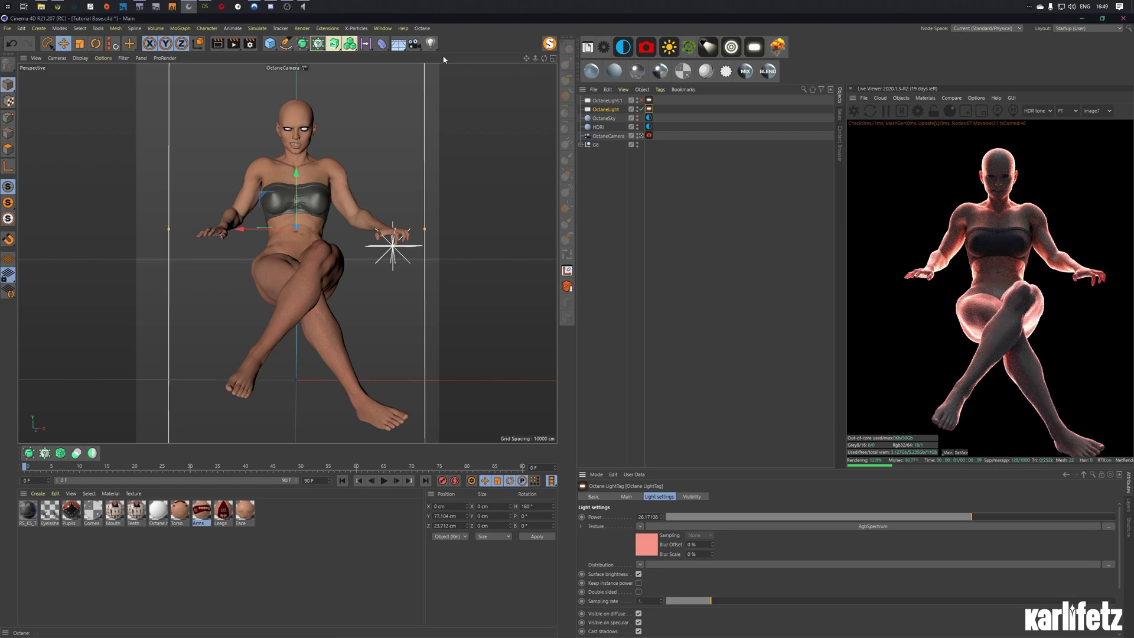
{"action": "left_click_drag", "start_coordinate": [536, 58], "coordinate": [550, 229]}
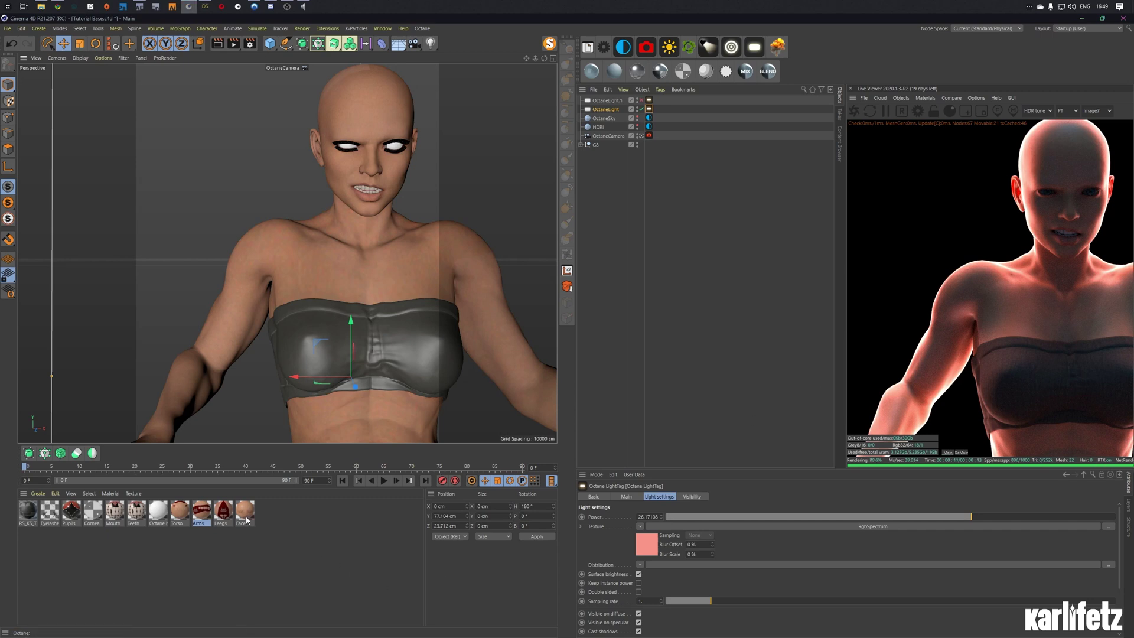
Step: Store the current render buffer and compare it against the earlier render in the A/B split
{"action": "left_click", "coordinate": [951, 98]}
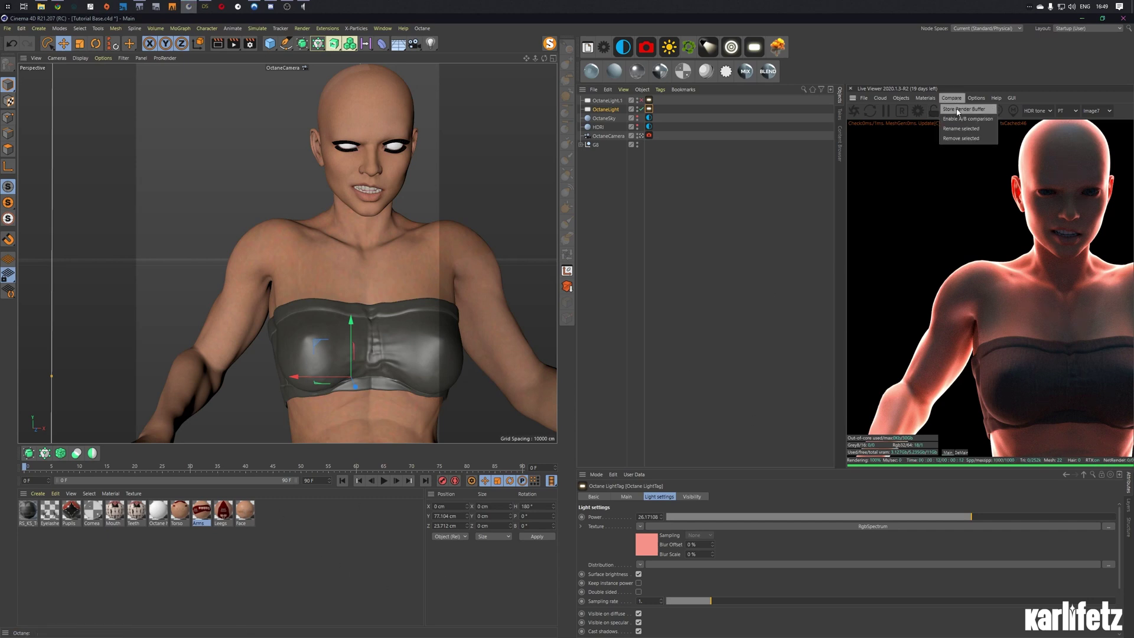
{"action": "left_click", "coordinate": [958, 109]}
{"action": "left_click", "coordinate": [251, 508]}
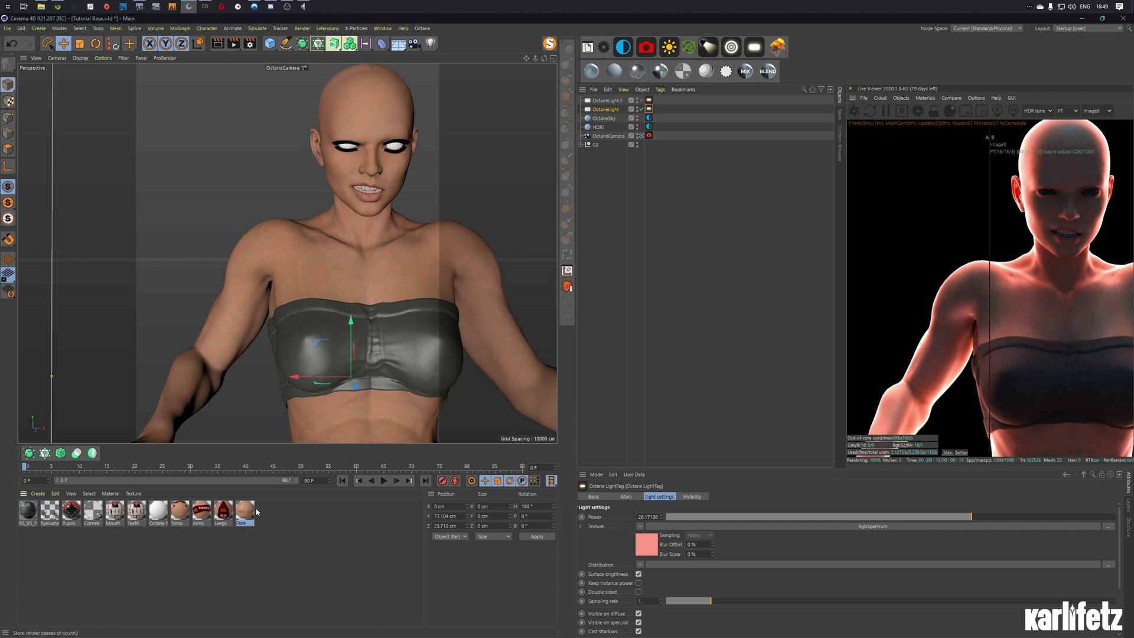
{"action": "left_click", "coordinate": [188, 516], "text": "shift"}
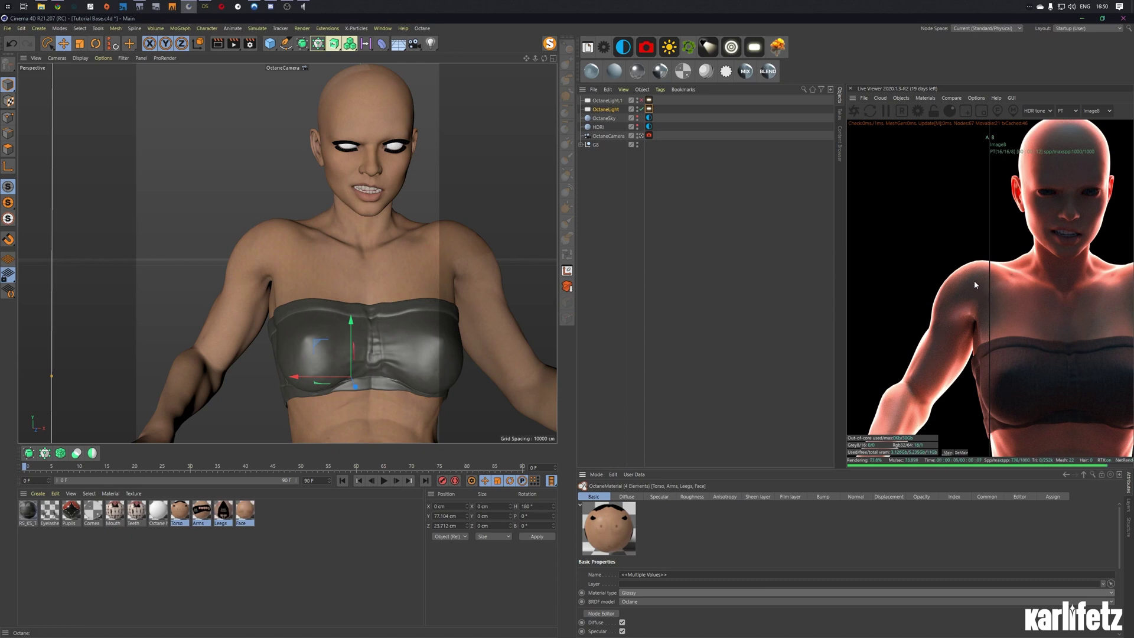
{"action": "left_click_drag", "start_coordinate": [990, 266], "coordinate": [1063, 305]}
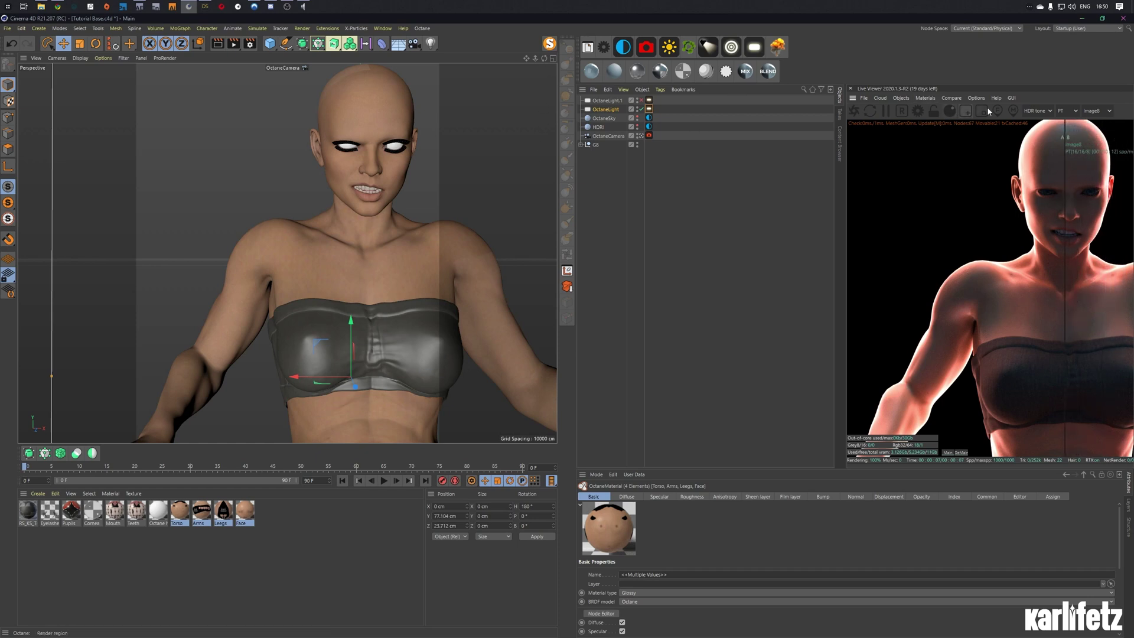
Step: Turn off the A/B comparison and pull the view back to show more of the figure
{"action": "left_click", "coordinate": [956, 98]}
{"action": "left_click", "coordinate": [970, 120]}
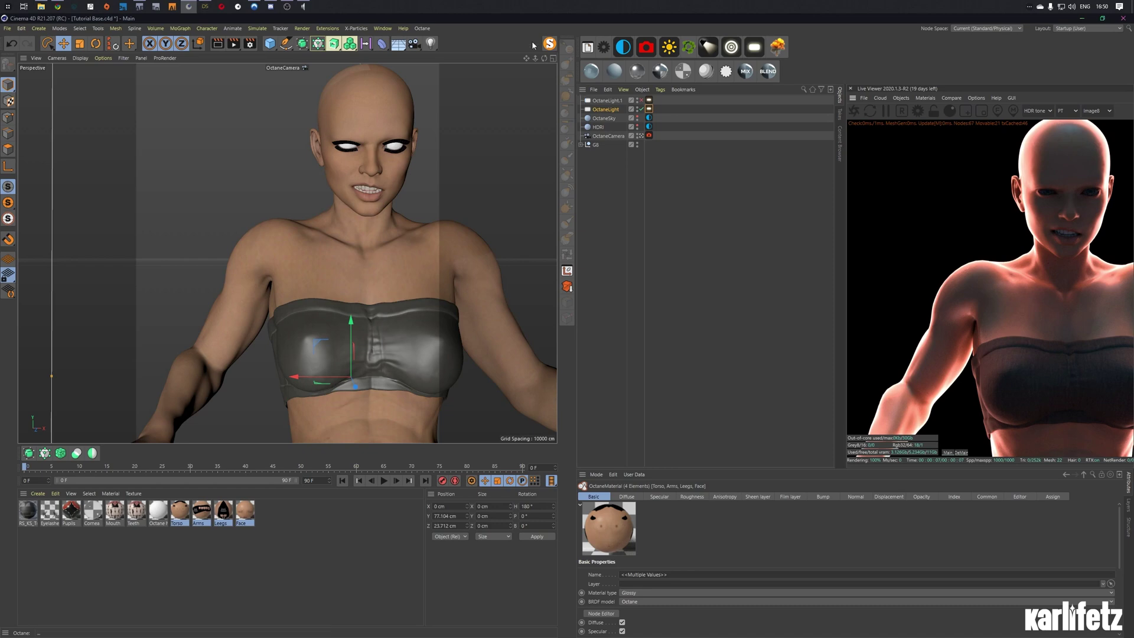
{"action": "left_click_drag", "start_coordinate": [535, 58], "coordinate": [499, 4]}
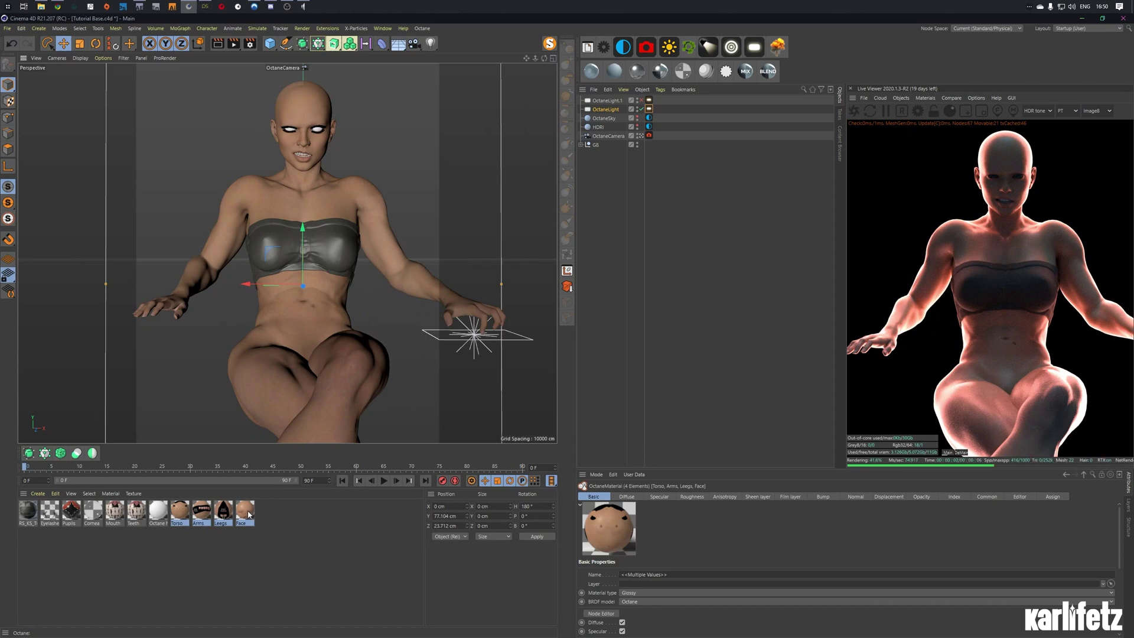
Step: Rotate the HDRI Environment tag to RotX -0.56143 and RotY about 0.03
{"action": "left_click", "coordinate": [648, 126]}
{"action": "left_click", "coordinate": [805, 588]}
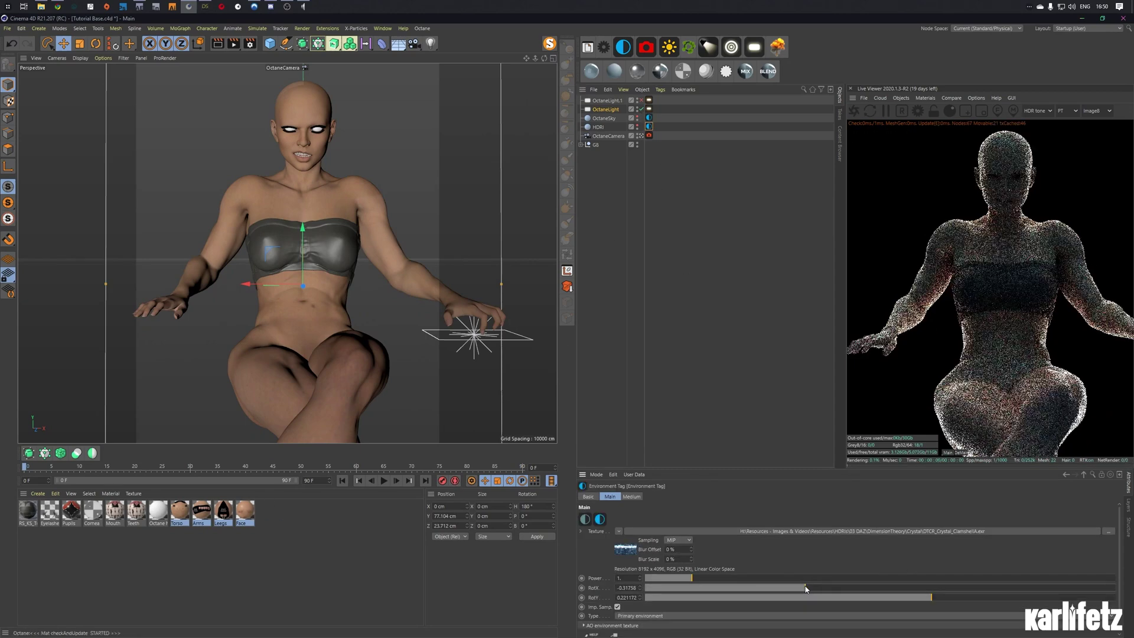
{"action": "left_click_drag", "start_coordinate": [932, 597], "coordinate": [888, 598]}
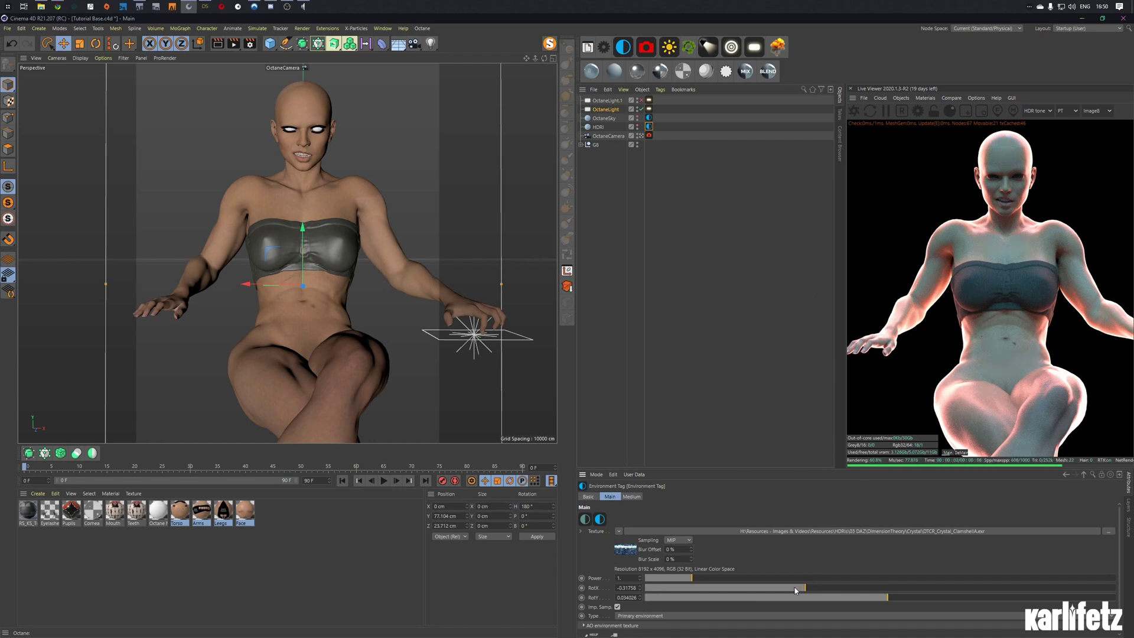
{"action": "left_click_drag", "start_coordinate": [795, 590], "coordinate": [748, 589]}
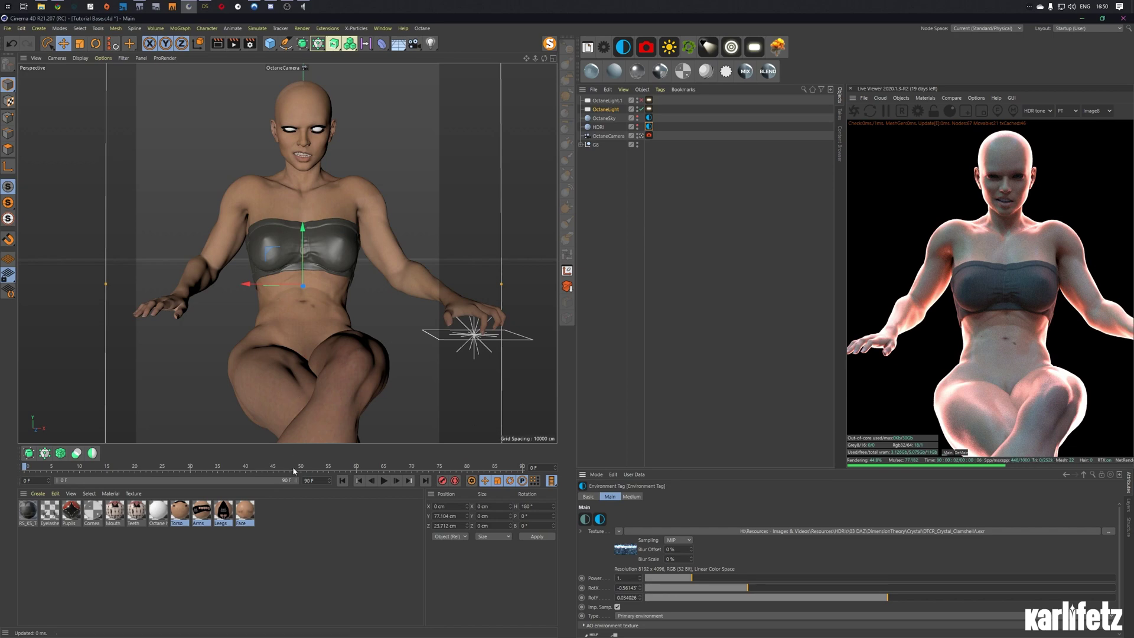
Step: Wire the Torso material's ImageTexture into Scattering Medium Absorption, then undo the last material change
{"action": "double_click", "coordinate": [180, 510]}
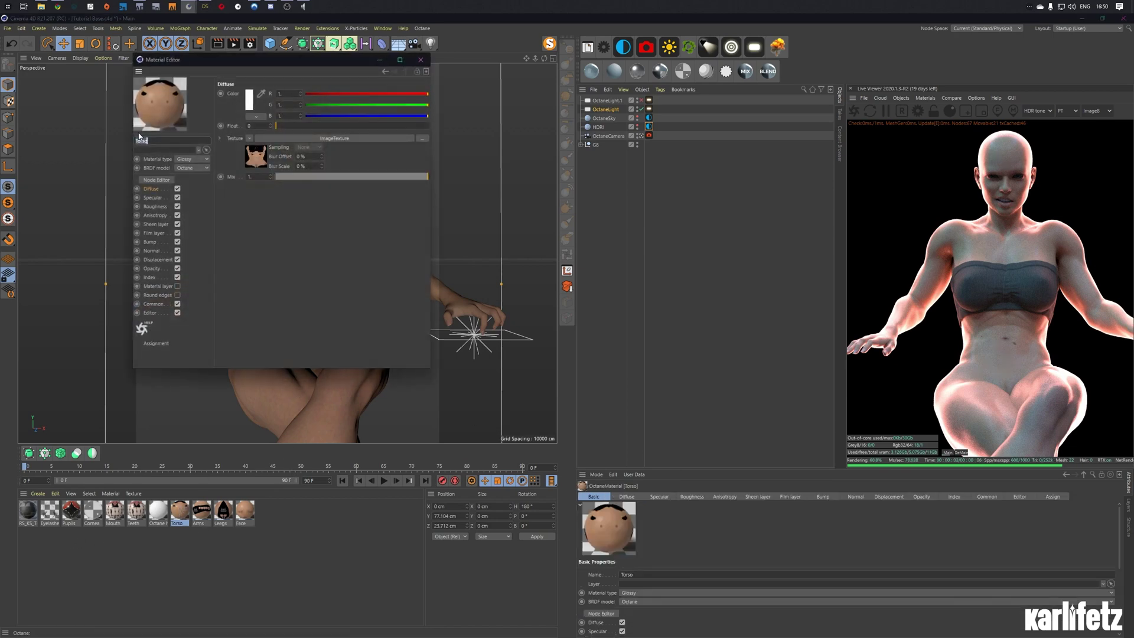
{"action": "left_click", "coordinate": [157, 180]}
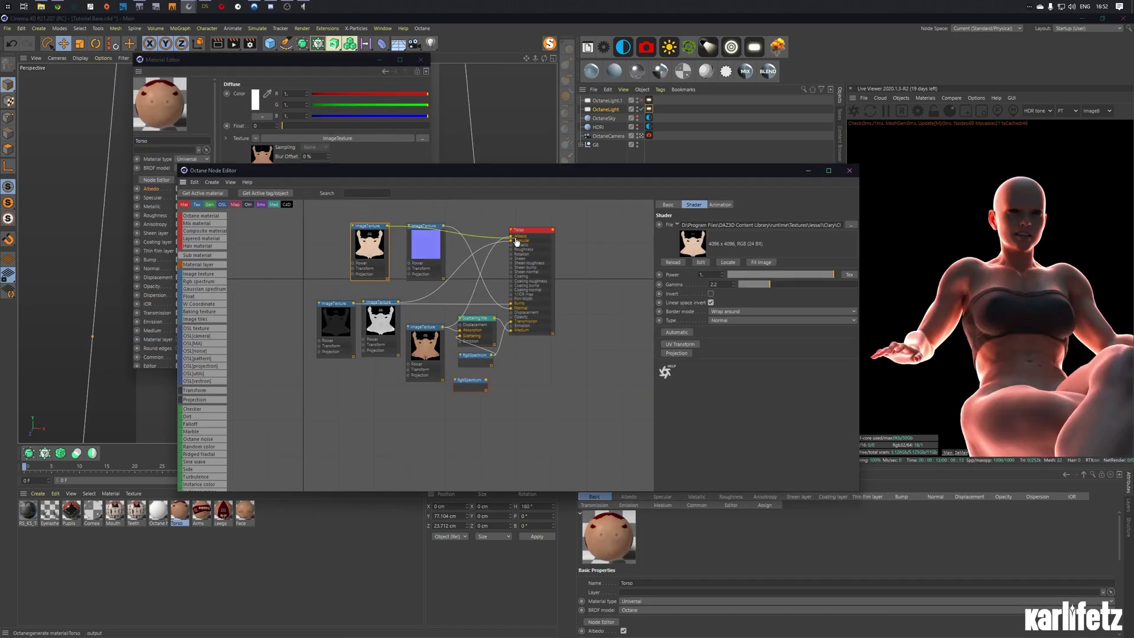
{"action": "left_click_drag", "start_coordinate": [388, 227], "coordinate": [461, 332]}
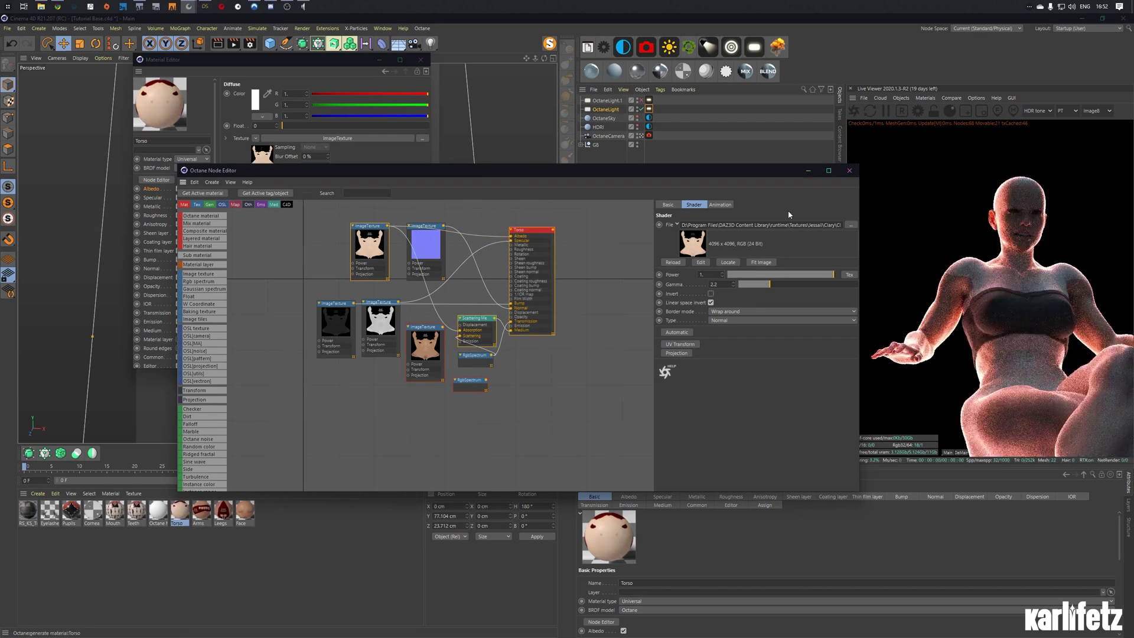
{"action": "left_click", "coordinate": [849, 171]}
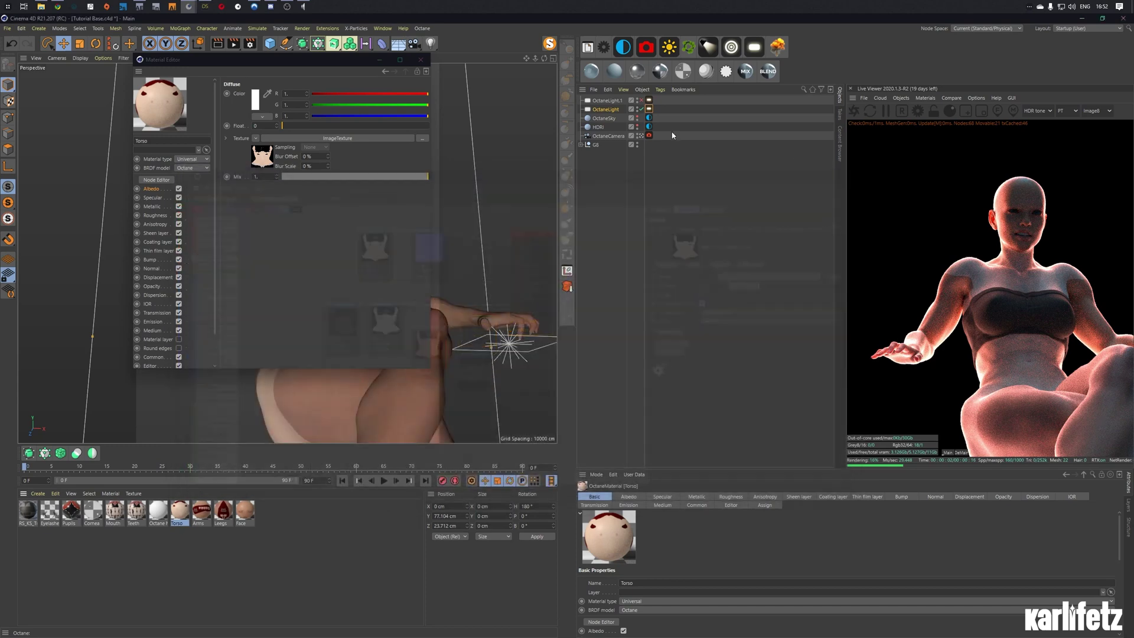
{"action": "left_click", "coordinate": [420, 60]}
{"action": "left_click_drag", "start_coordinate": [544, 58], "coordinate": [545, 62]}
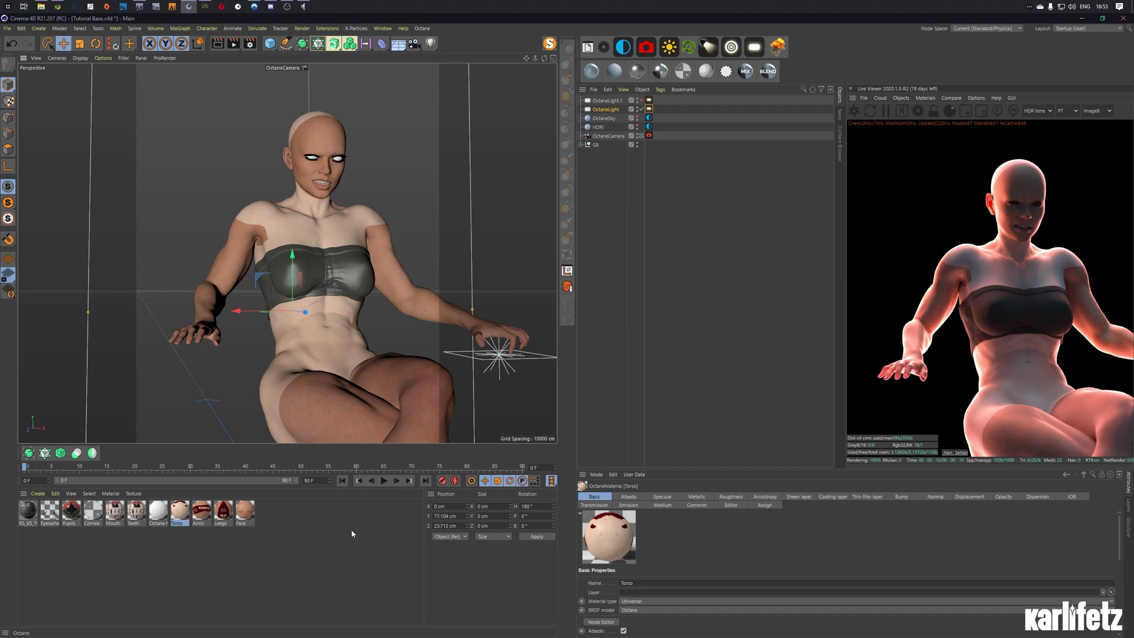
{"action": "key", "text": "ctrl+z"}
{"action": "key", "text": "ctrl+z"}
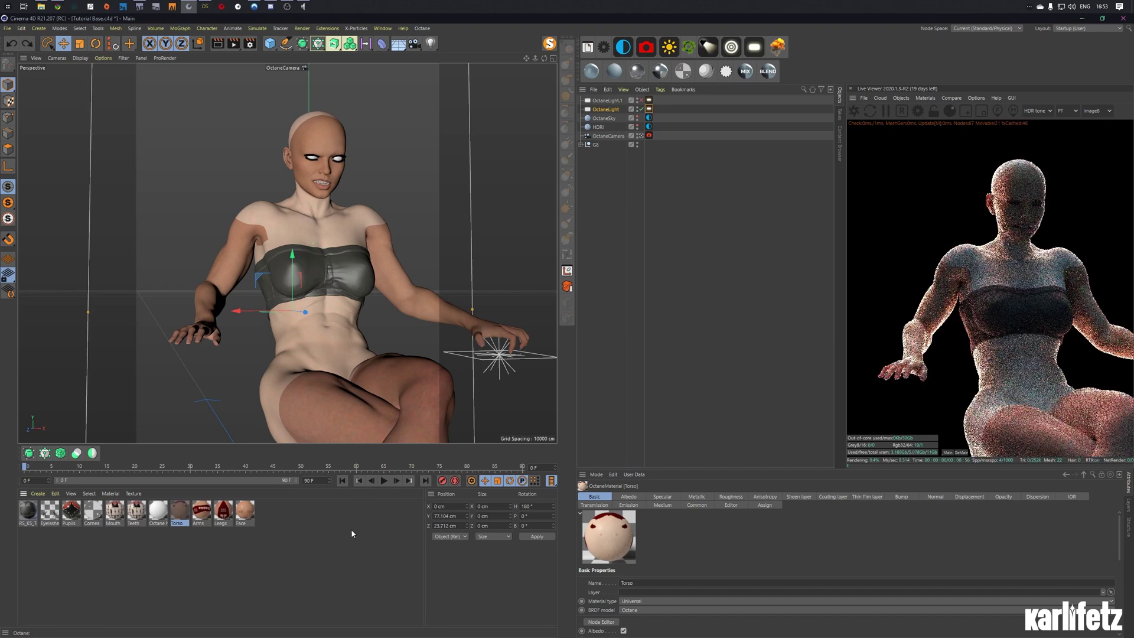